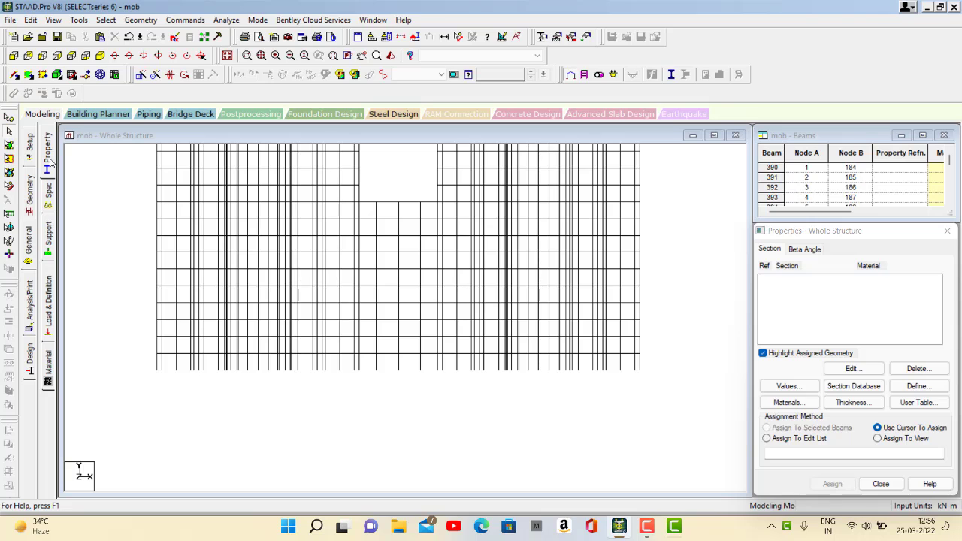
Add a rectangular concrete section property with YD 0.45 m and ZD 0.35 m
click(50, 159)
scroll(177, 286, up, 1)
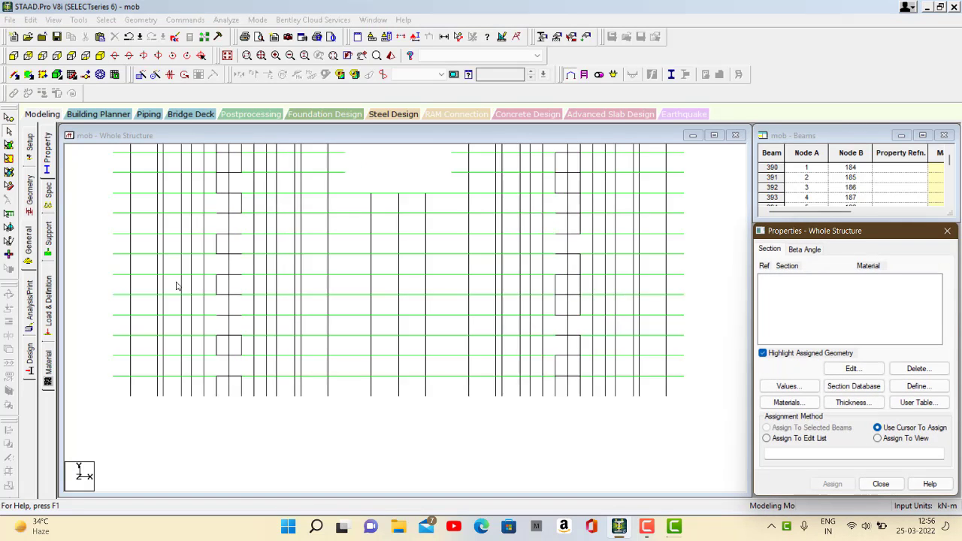
scroll(178, 285, down, 2)
middle_drag(182, 285, 187, 342)
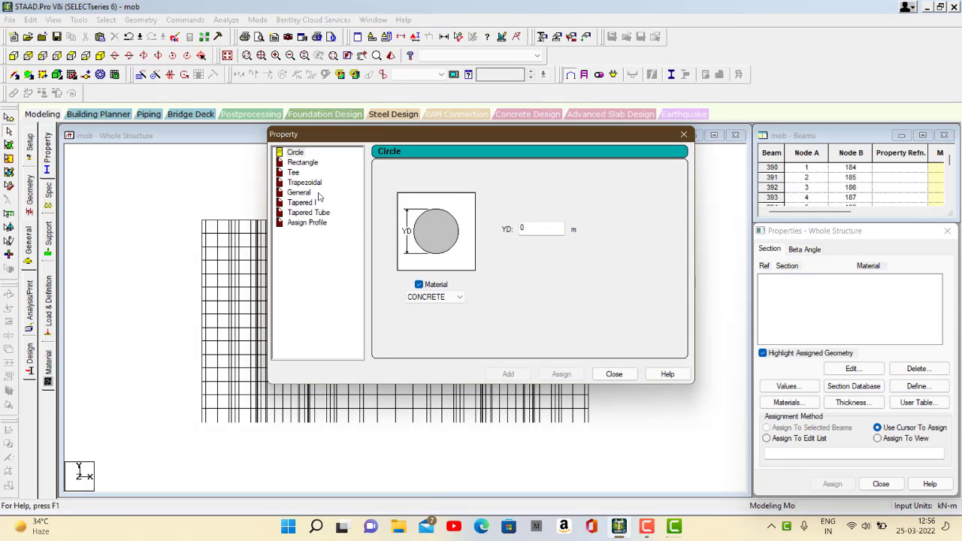
click(309, 163)
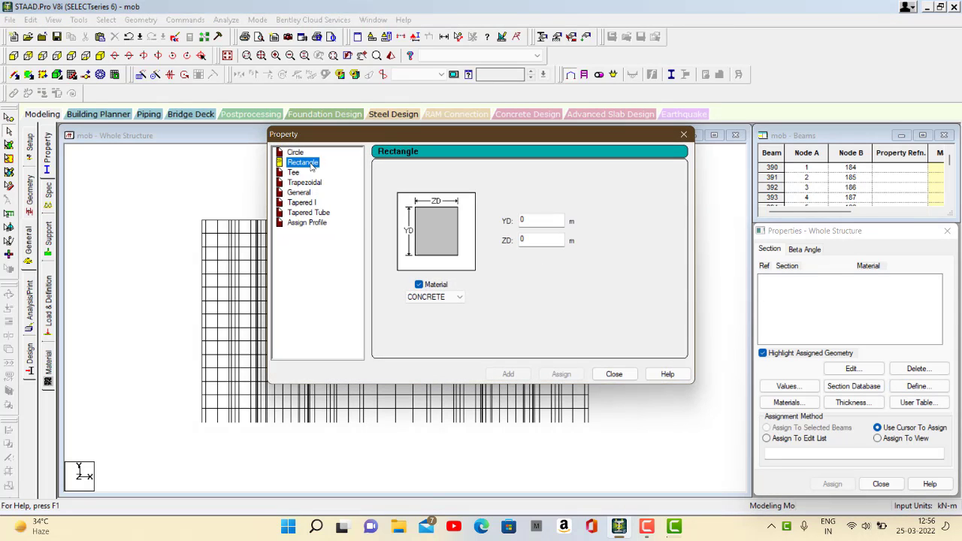
click(542, 222)
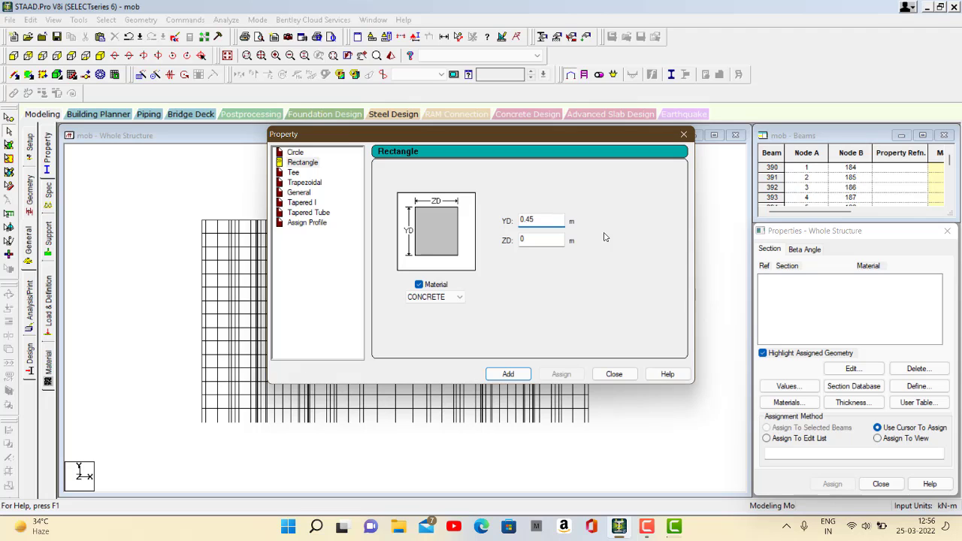
click(529, 241)
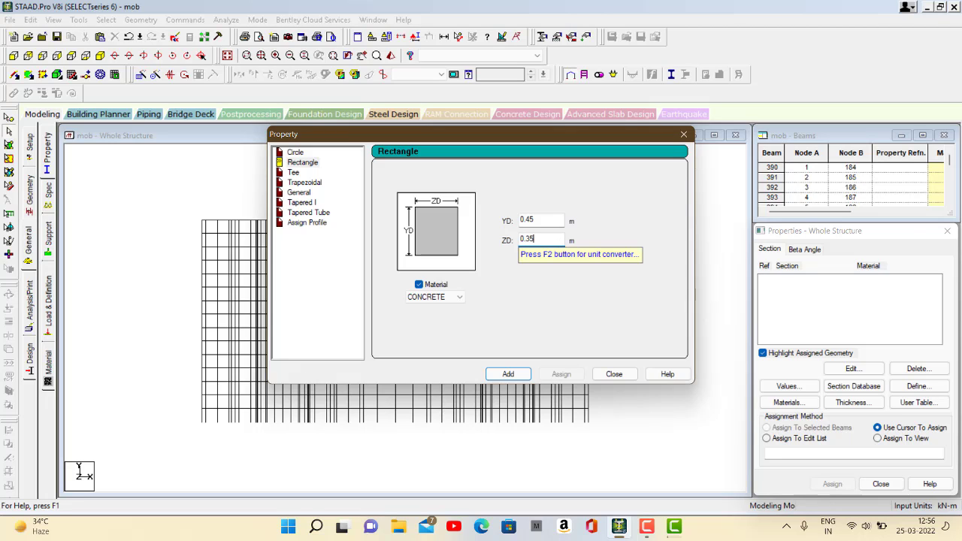
click(508, 374)
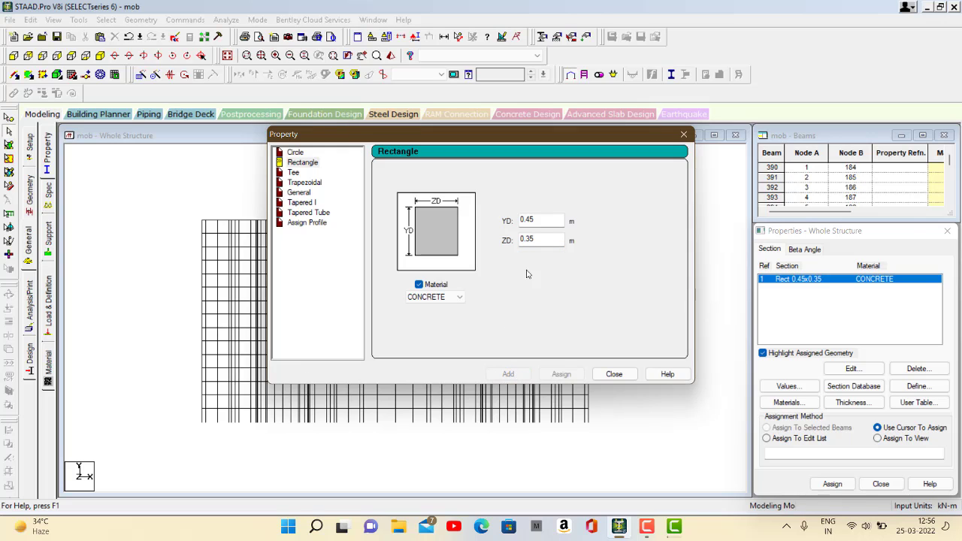
Add a second rectangular concrete section with YD 0.35 m and ZD 0.35 m, and finish defining sections
click(538, 216)
key(BackSpace)
key(BackSpace)
key(BackSpace)
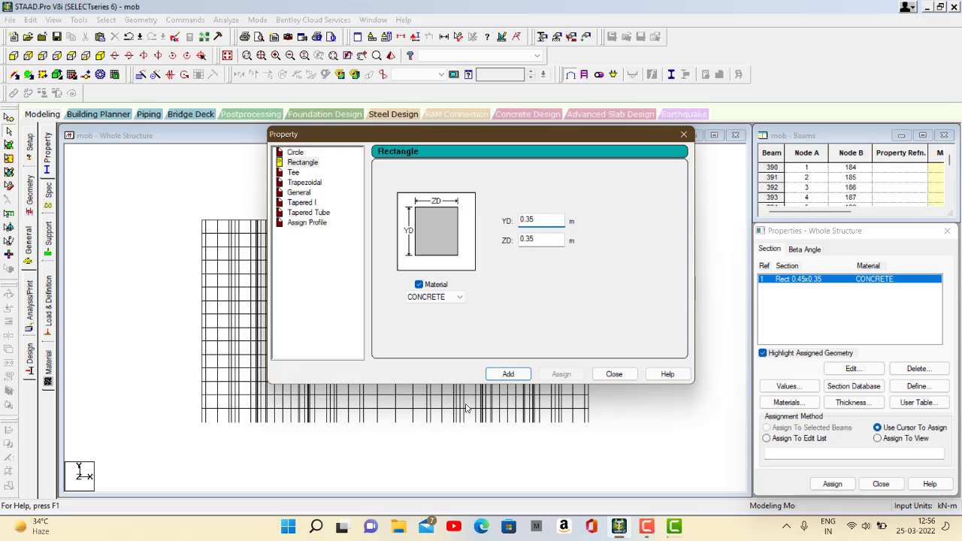
click(524, 374)
click(525, 375)
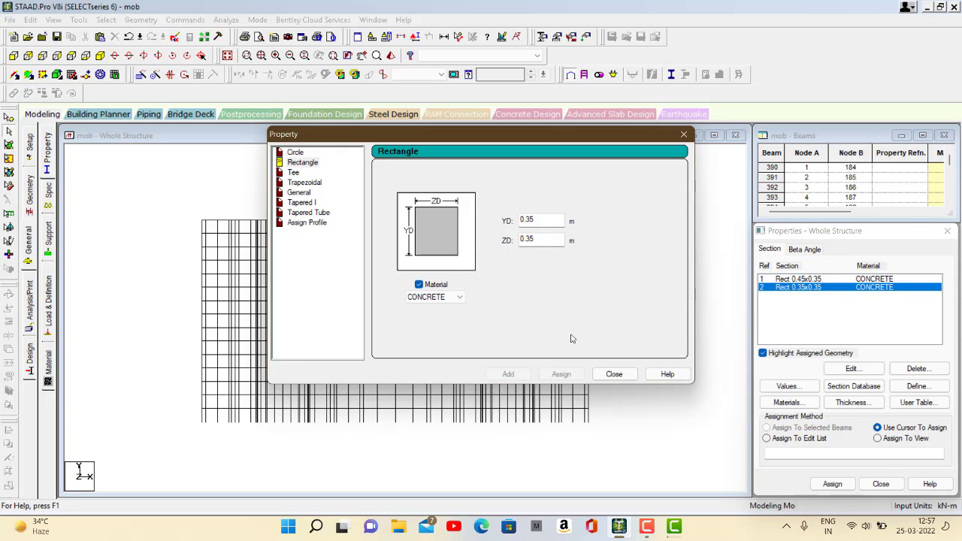
click(610, 374)
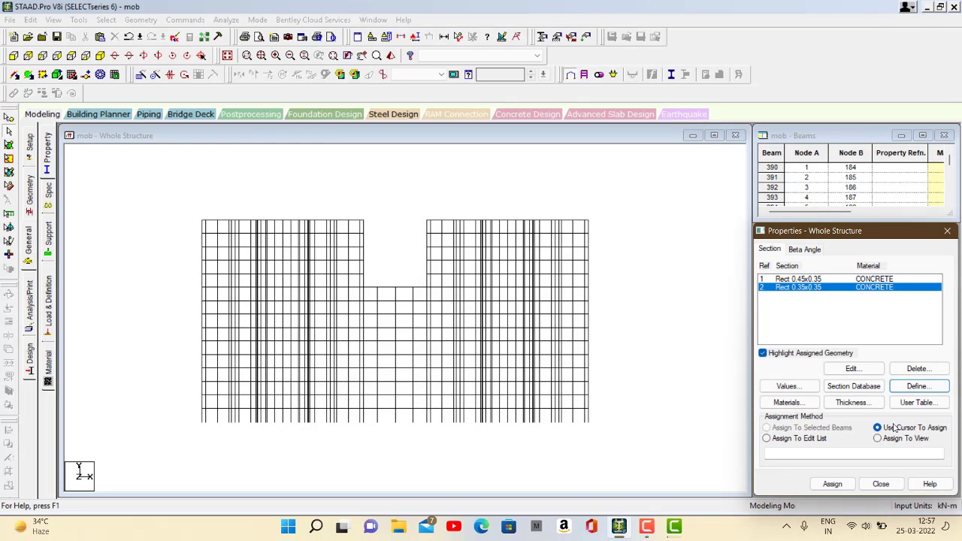
Add a concrete plate element thickness of 0.15 m at all four nodes
click(852, 403)
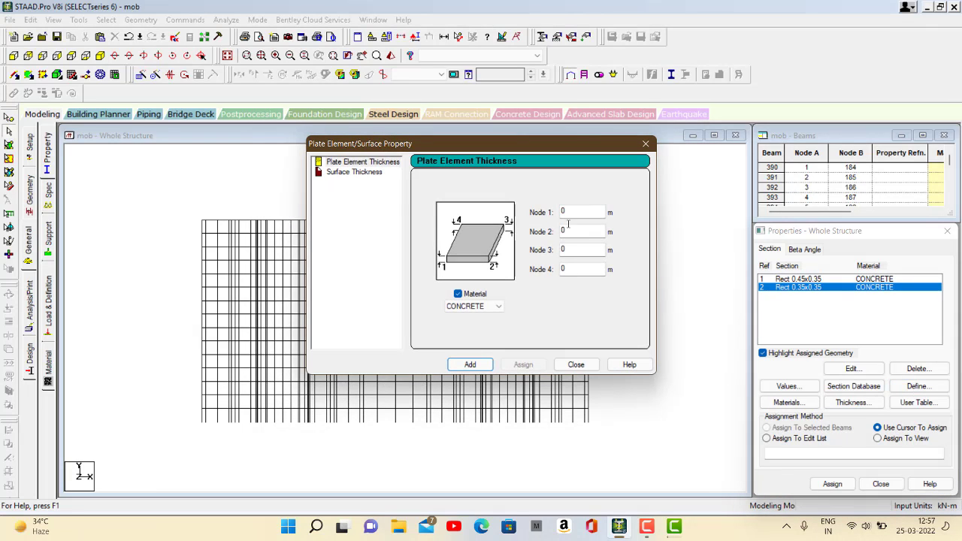
click(575, 211)
text(.15)
click(470, 365)
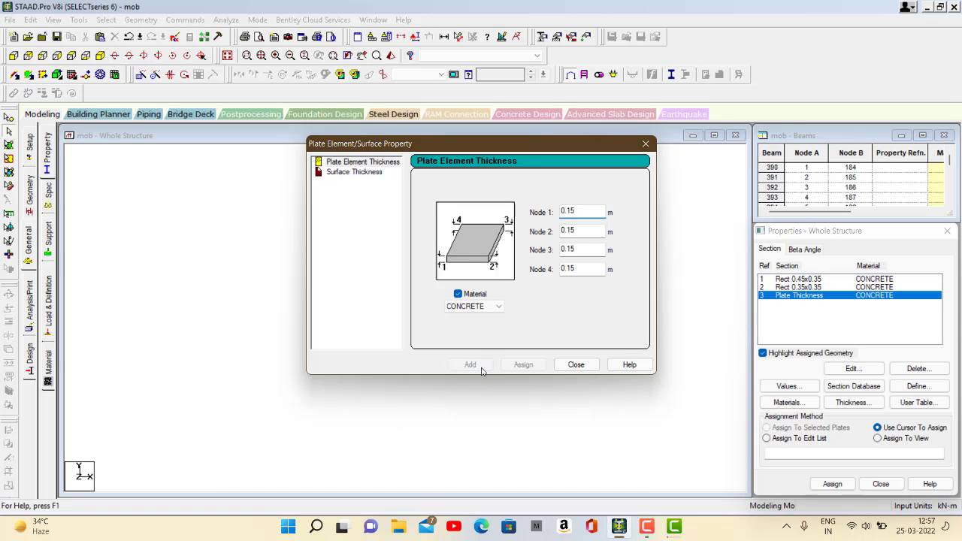
click(577, 365)
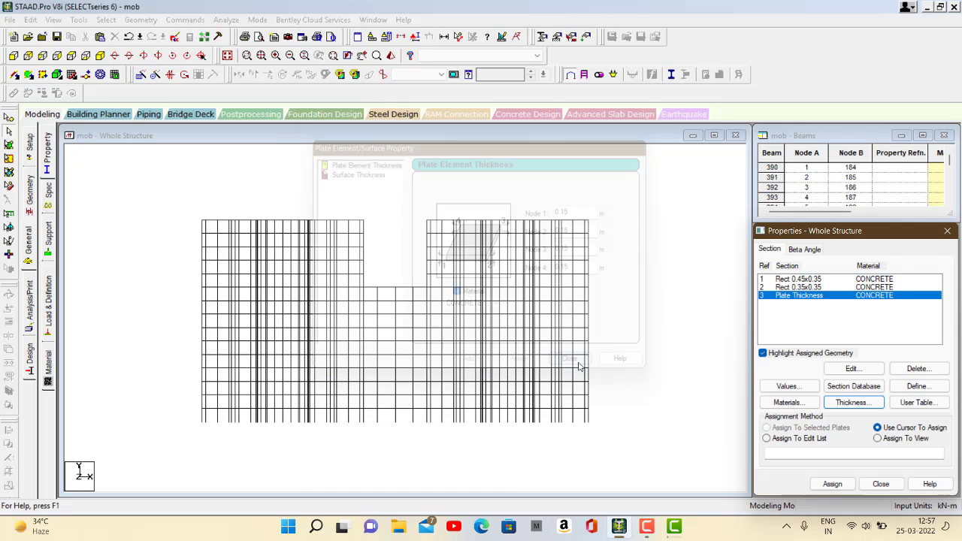
Assign the Rect 0.45x0.35 section to all beams parallel to Y, then clear the selection
click(799, 280)
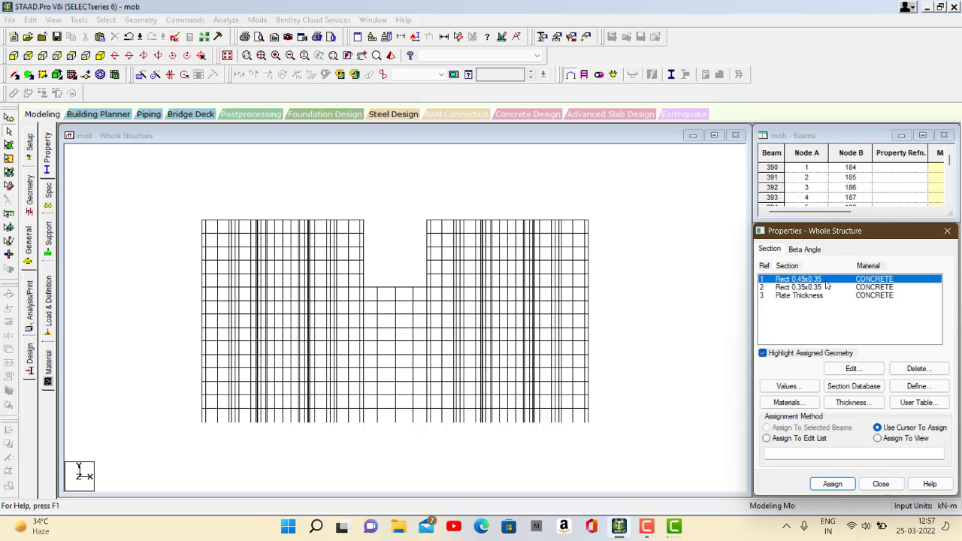
click(105, 19)
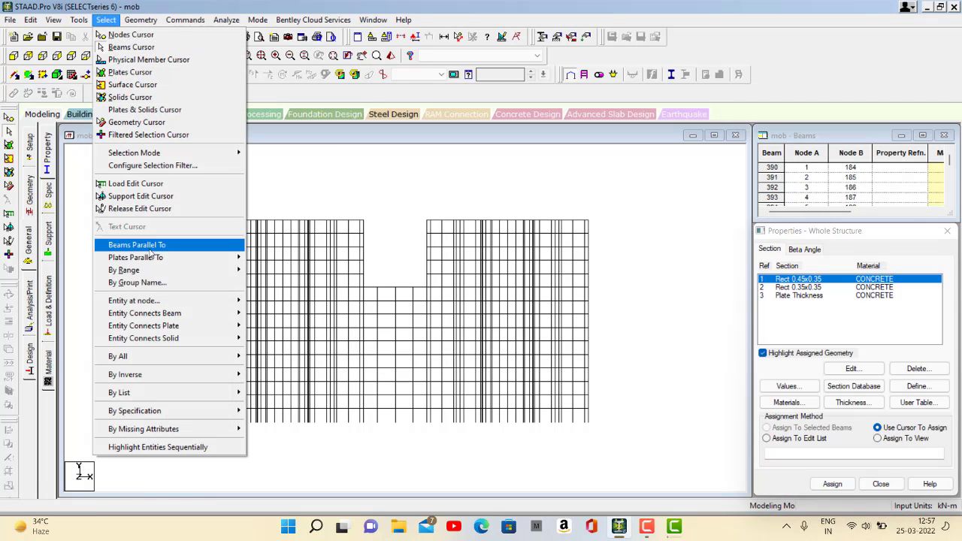
mouse_move(154, 245)
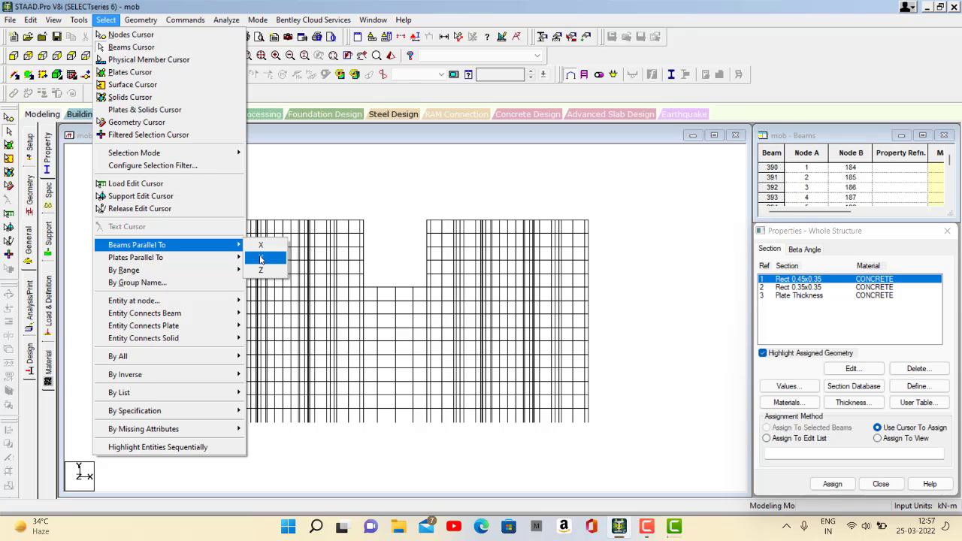
click(261, 259)
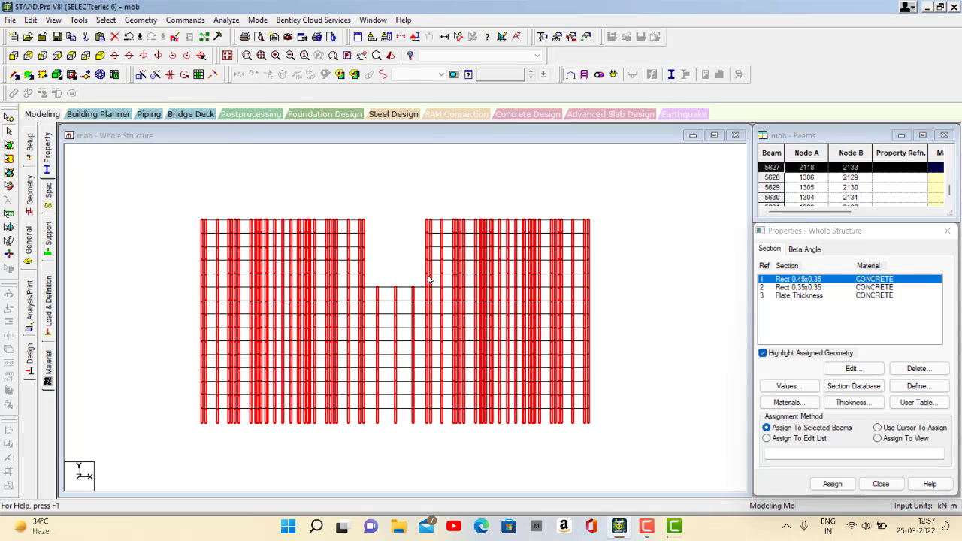
click(832, 484)
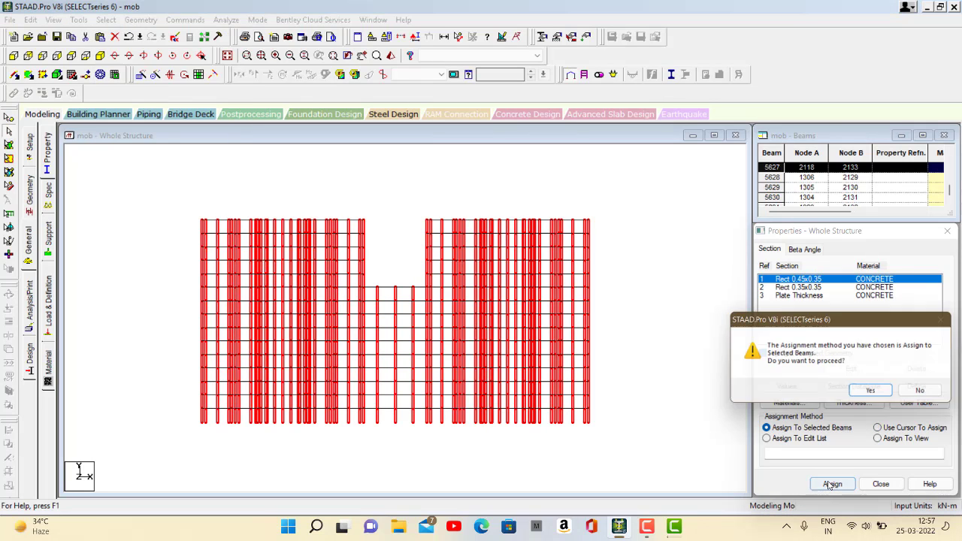
click(865, 391)
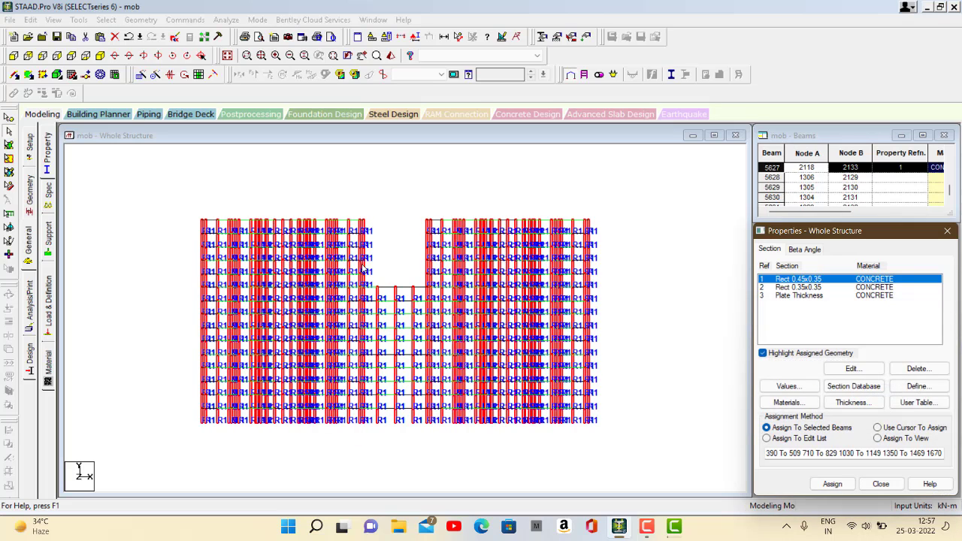
click(404, 227)
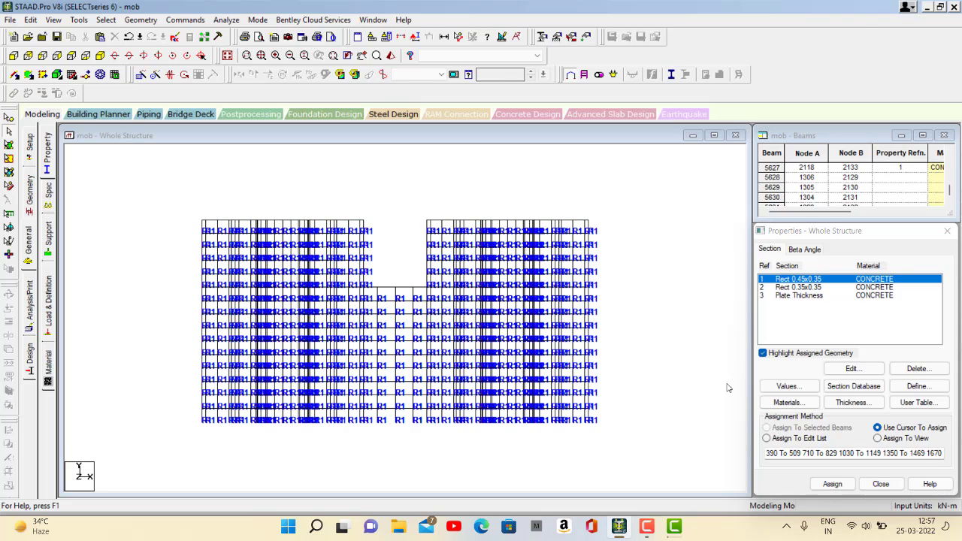
Choose the Rect 0.35x0.35 section and select the roof-level horizontal beams of both towers, without the columns
click(793, 291)
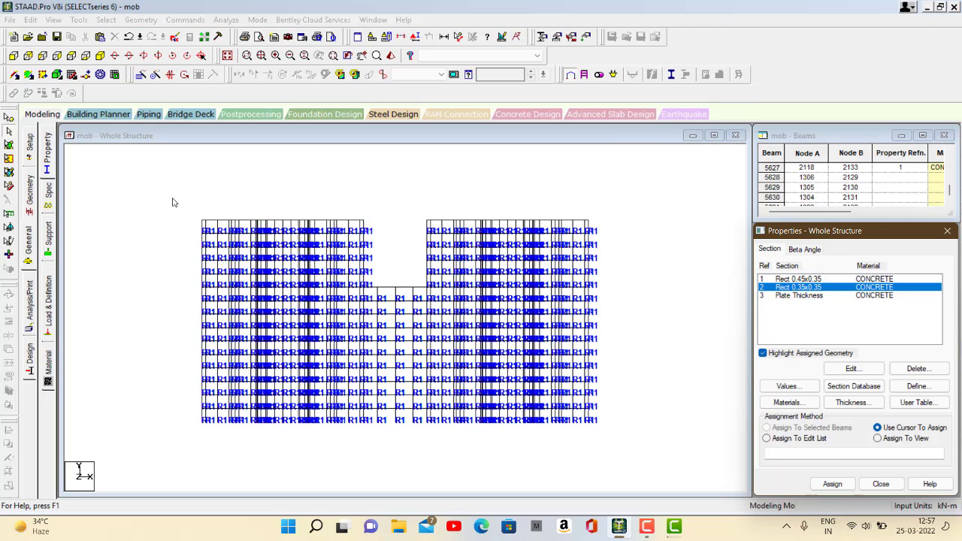
drag(173, 198, 377, 224)
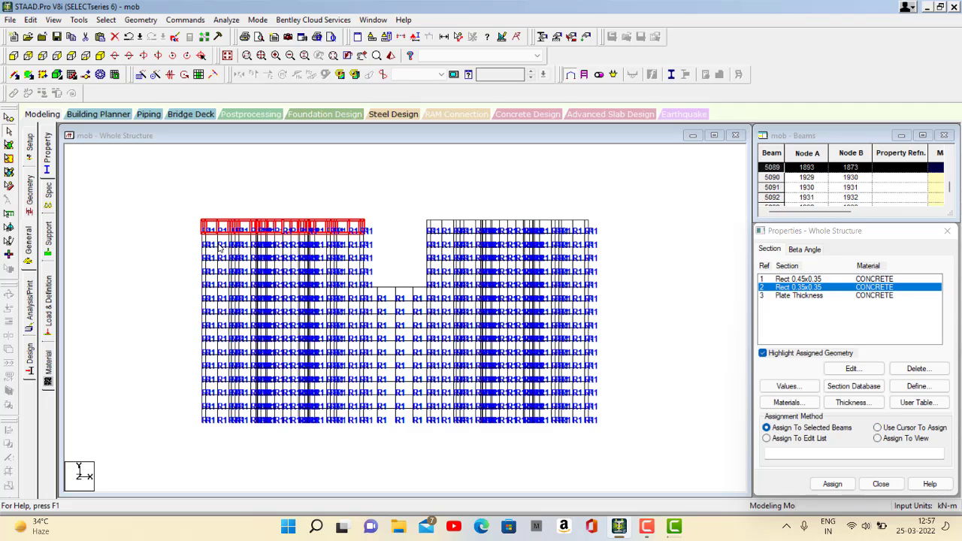
click(174, 218)
scroll(204, 209, up, 2)
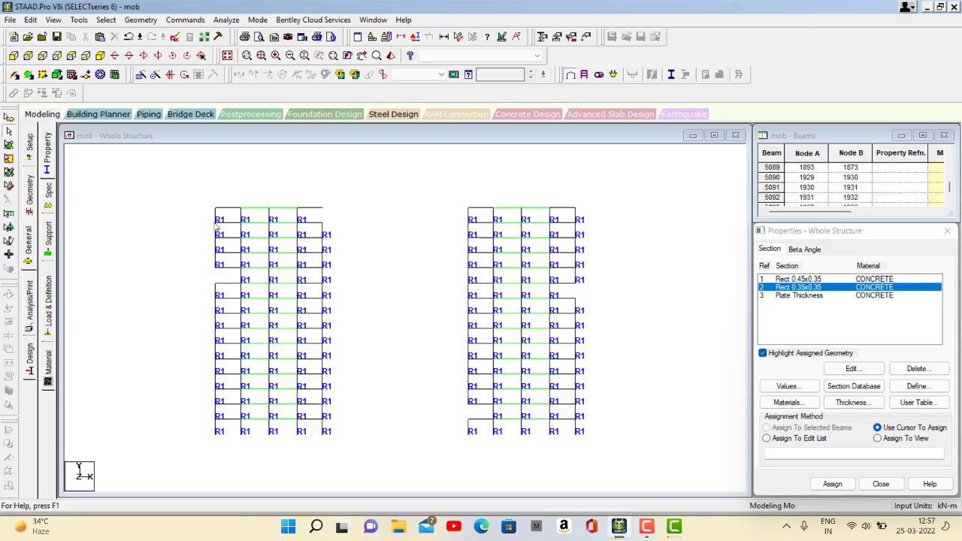
middle_drag(227, 220, 280, 318)
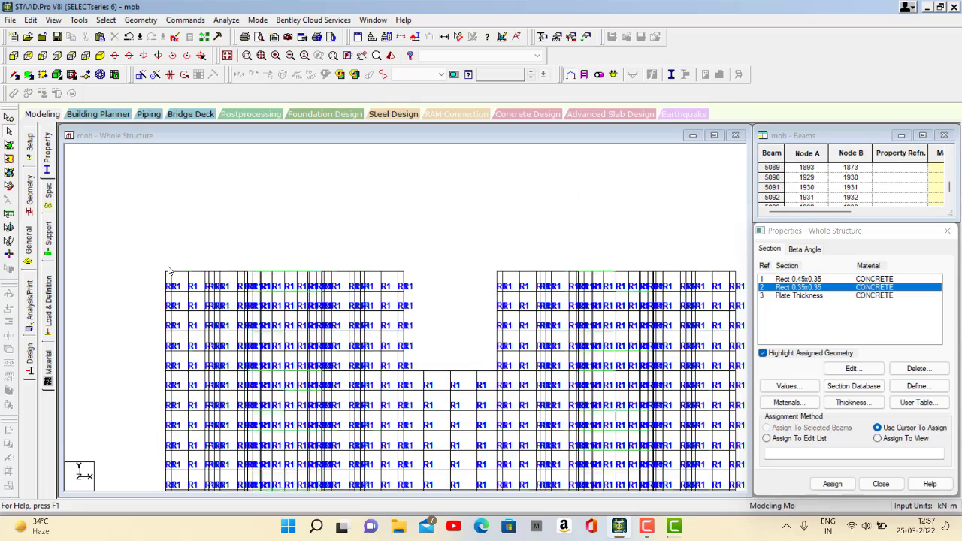
drag(143, 258, 415, 277)
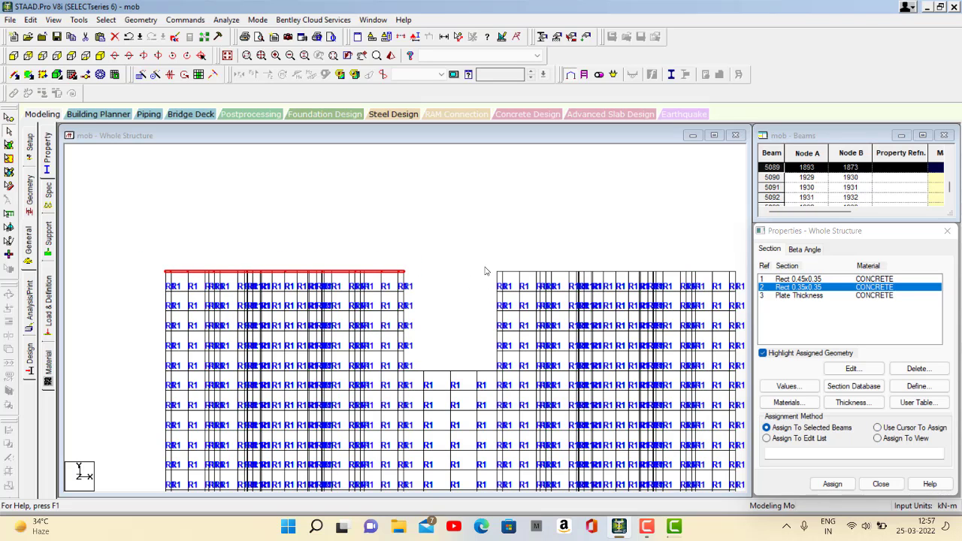
ctrl+drag(486, 262, 756, 277)
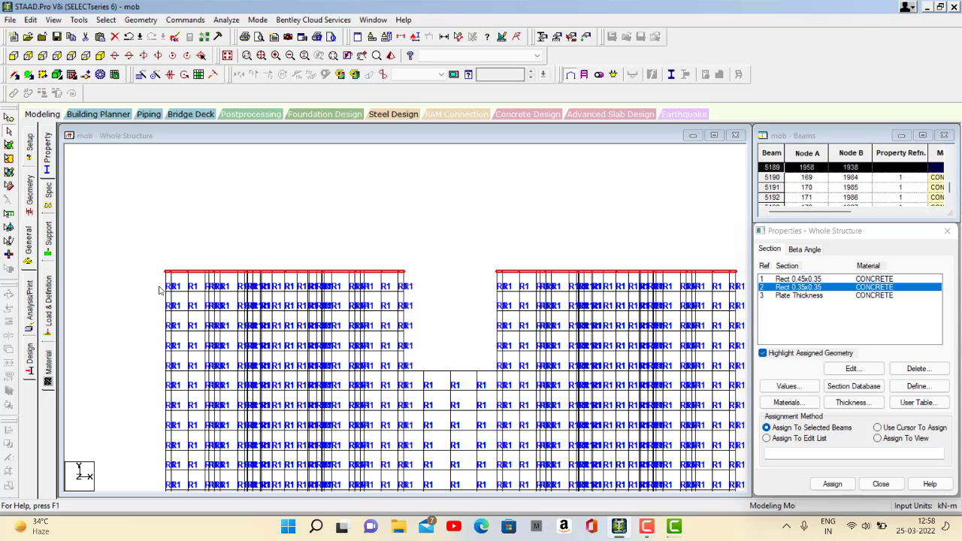
Add the horizontal beams of the four floor levels below the left tower's roof to the selection
ctrl+drag(417, 285, 160, 295)
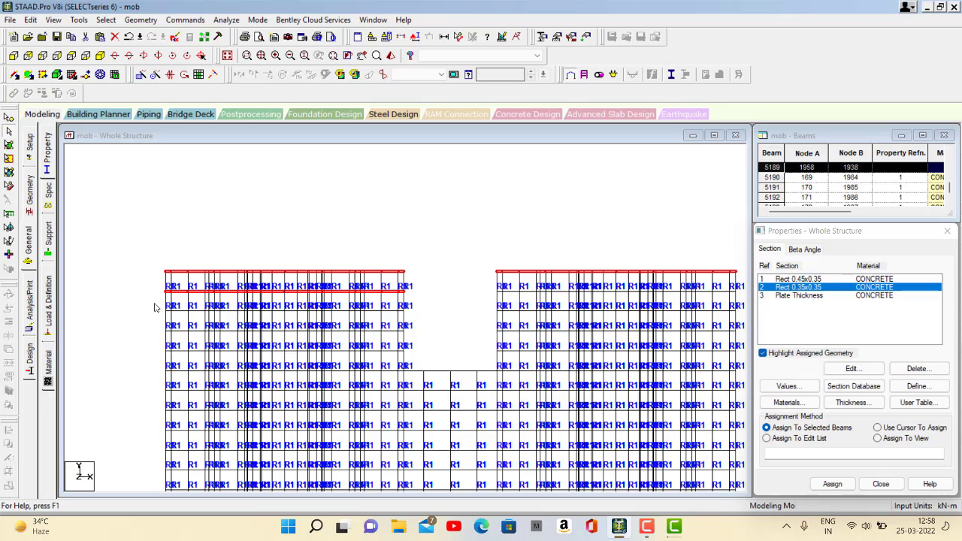
ctrl+drag(416, 316, 160, 305)
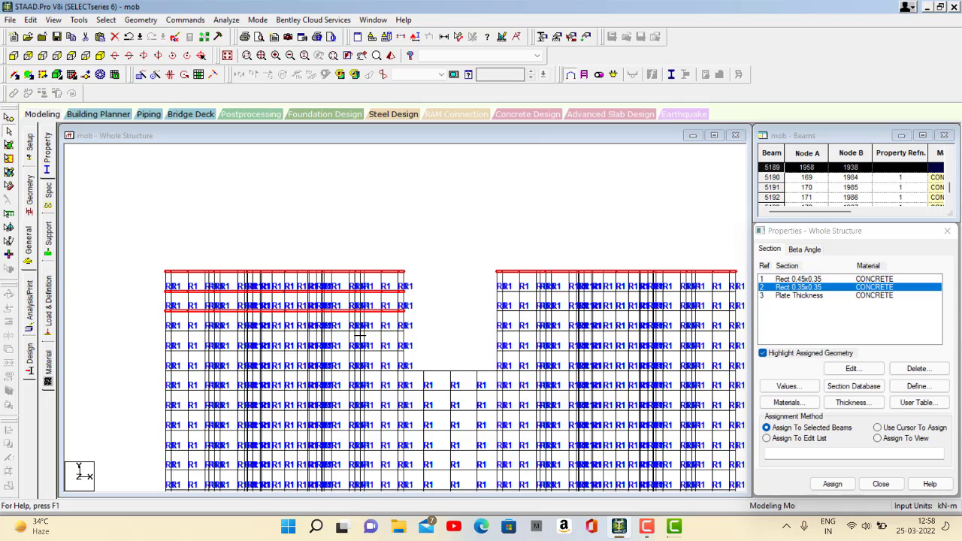
ctrl+drag(413, 333, 160, 326)
scroll(316, 316, down, 3)
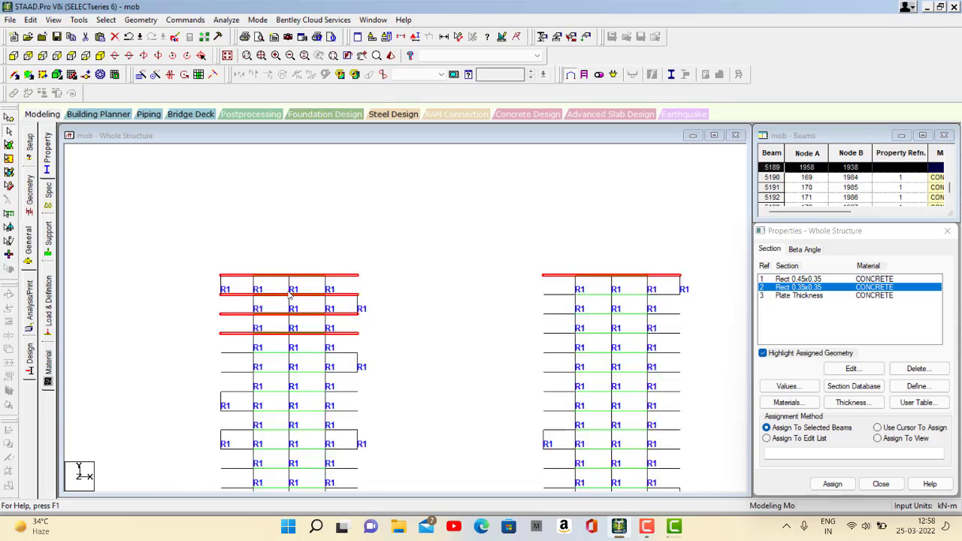
middle_drag(277, 340, 262, 241)
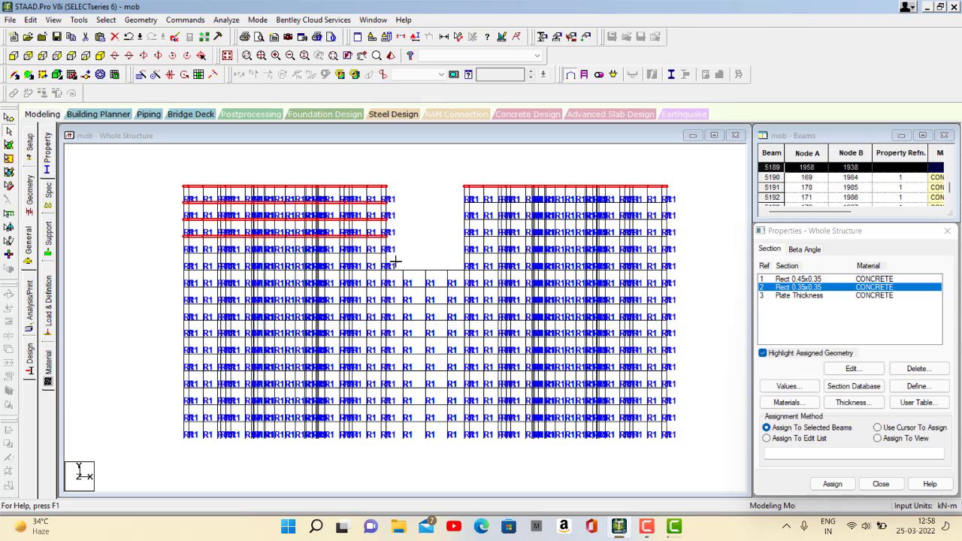
ctrl+drag(391, 261, 173, 248)
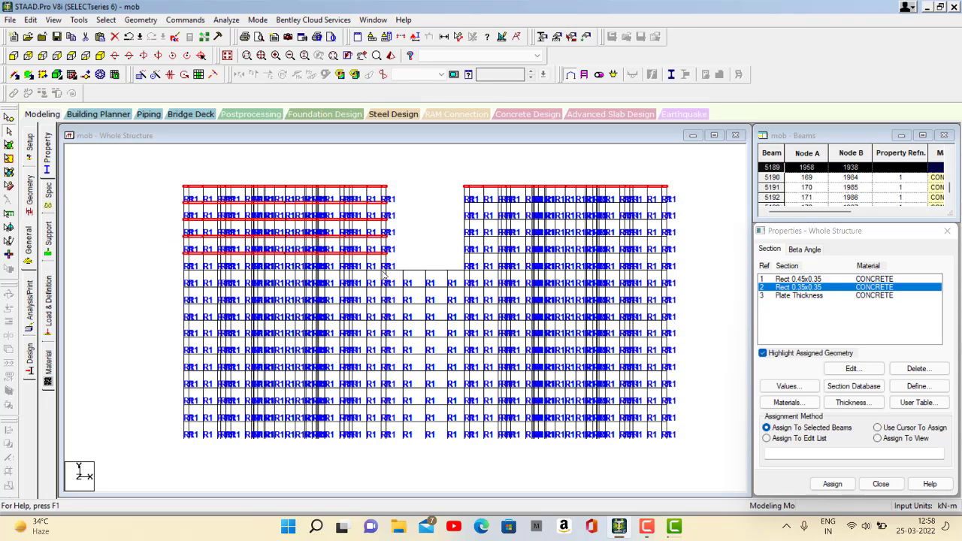
Try to add the horizontal beams of the upper floor levels where both towers are connected to the selection
ctrl+click(182, 263)
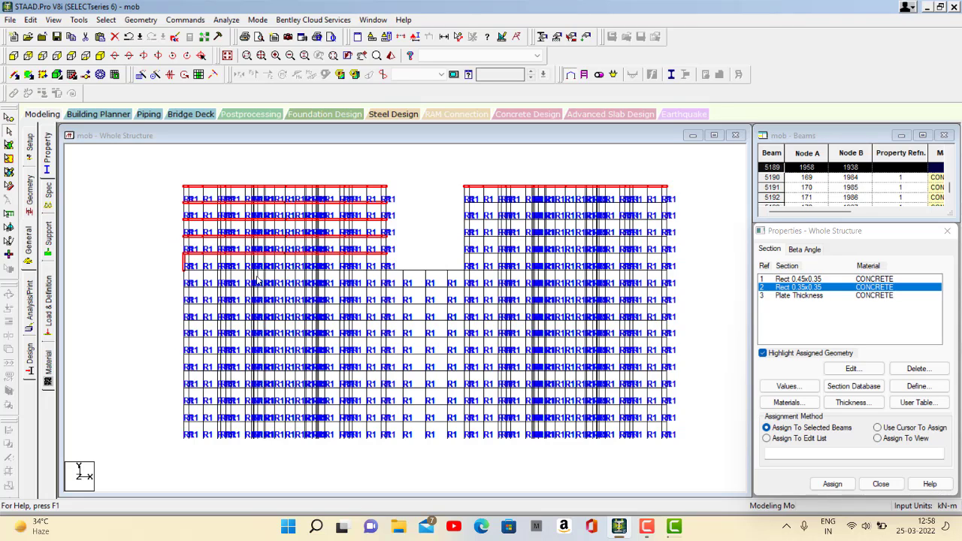
ctrl+click(182, 263)
ctrl+click(682, 272)
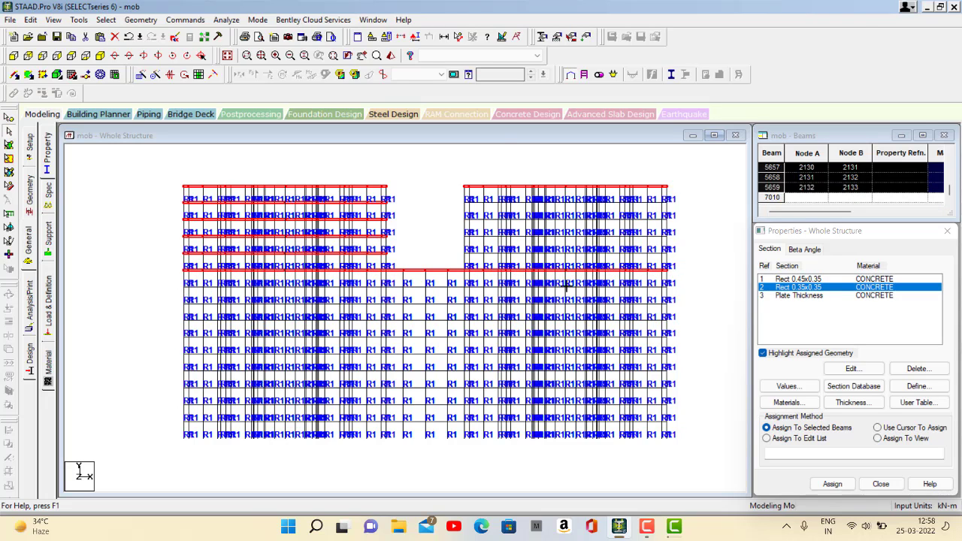
ctrl+click(671, 284)
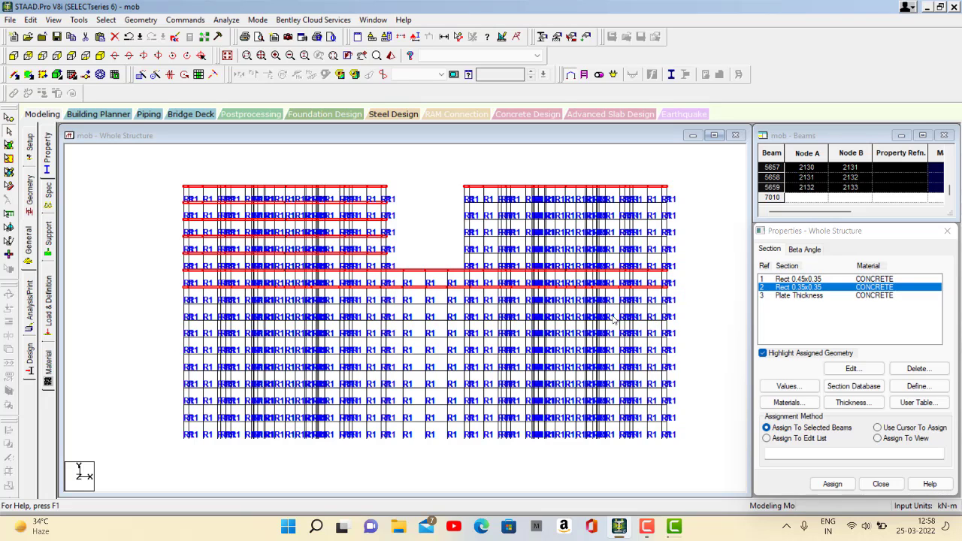
drag(211, 305, 686, 305)
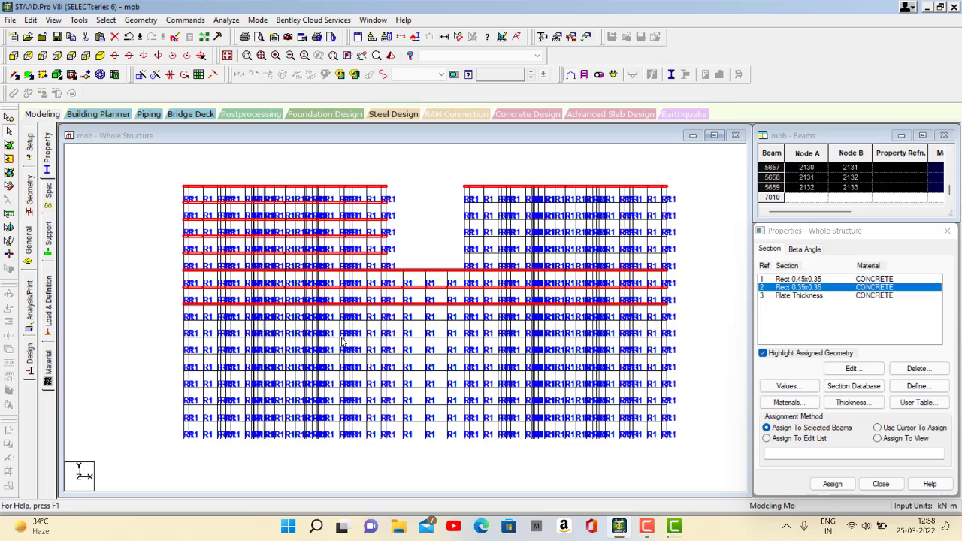
ctrl+drag(171, 312, 676, 322)
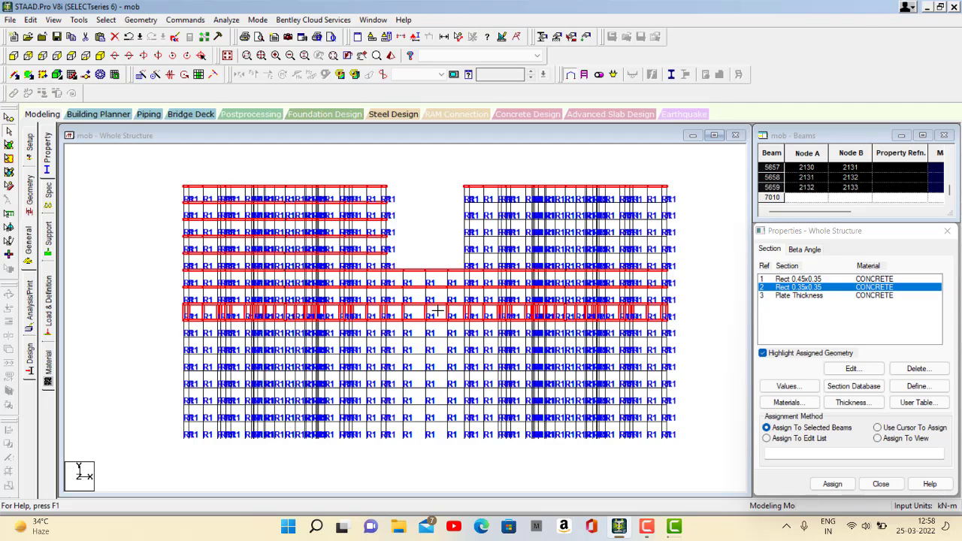
ctrl+drag(437, 310, 698, 314)
click(637, 529)
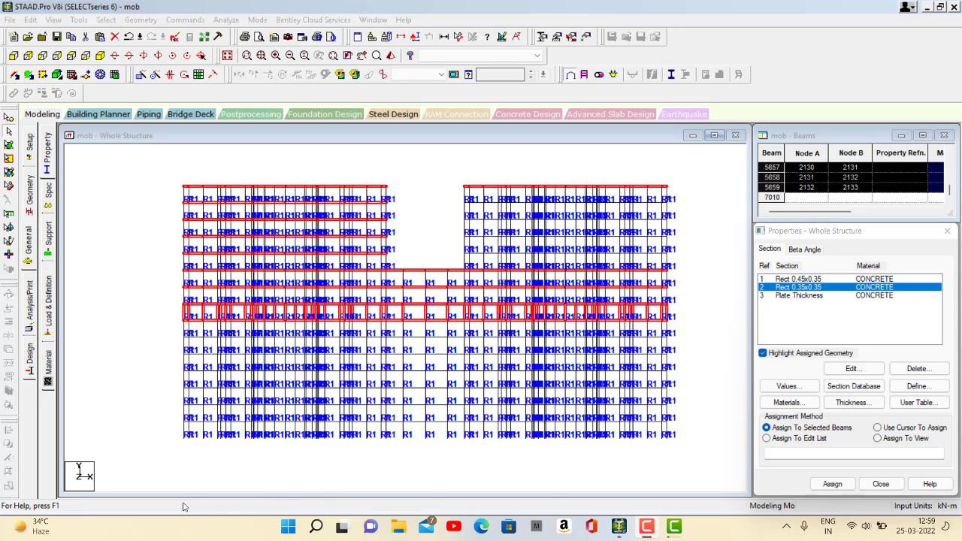
click(164, 326)
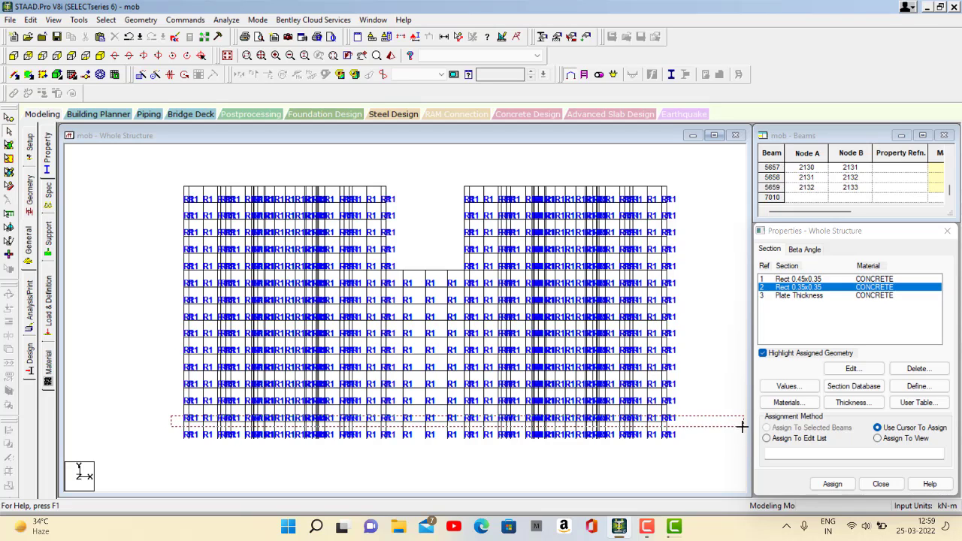
Try to select the horizontal beams level by level, starting from the lowest floor and going upward
drag(742, 426, 735, 427)
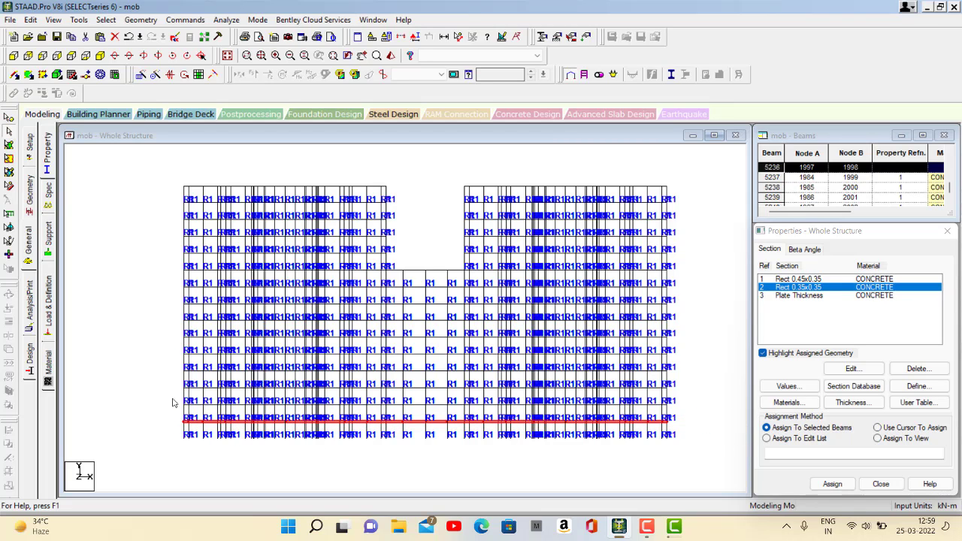
drag(173, 403, 687, 409)
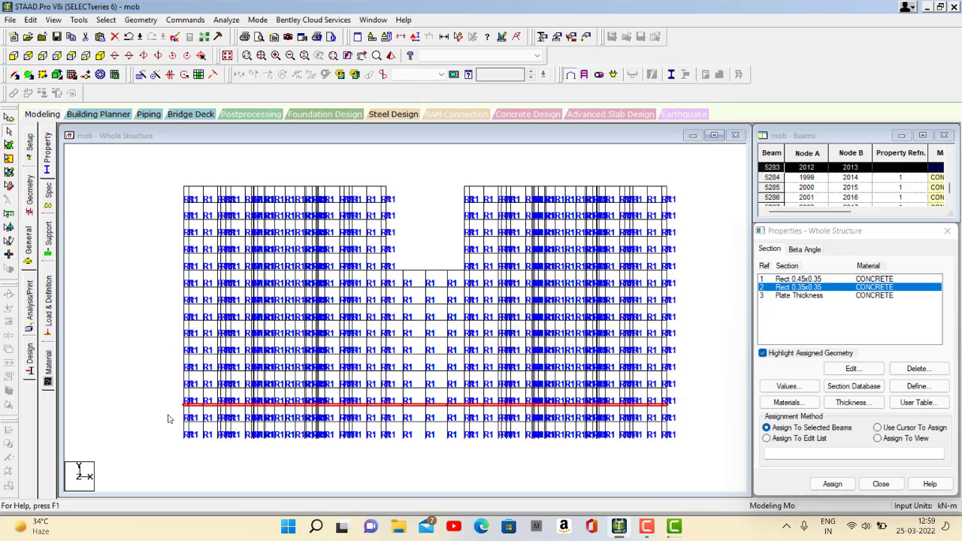
ctrl+drag(168, 418, 676, 431)
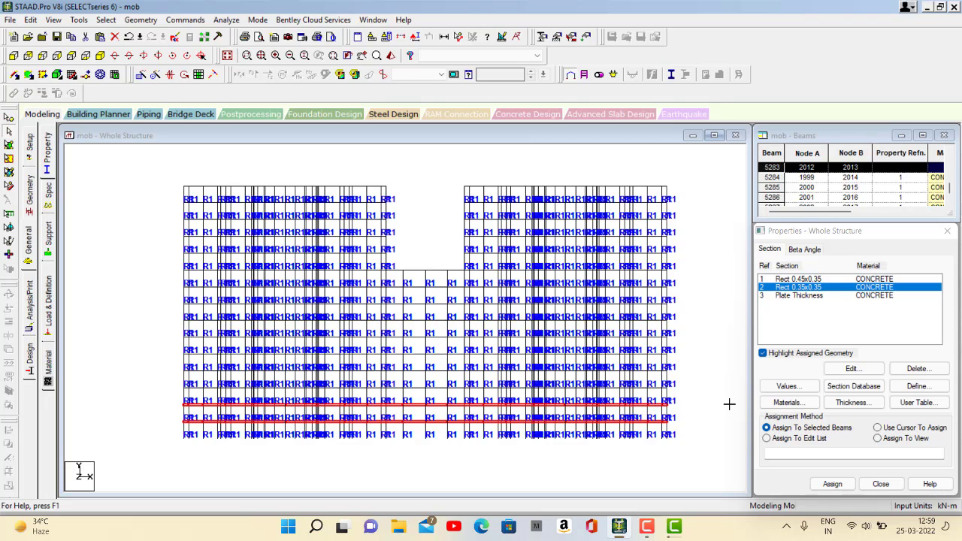
ctrl+drag(729, 404, 698, 392)
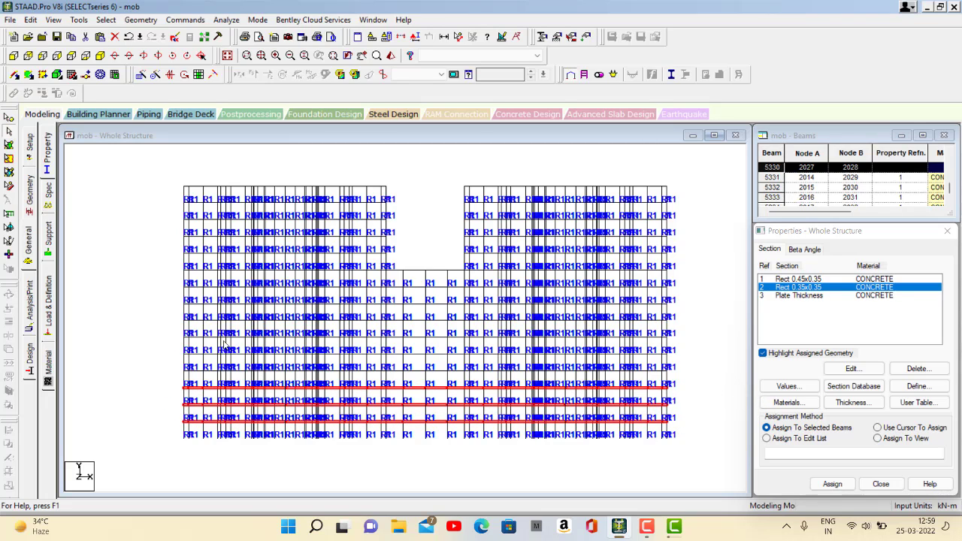
ctrl+drag(174, 361, 681, 367)
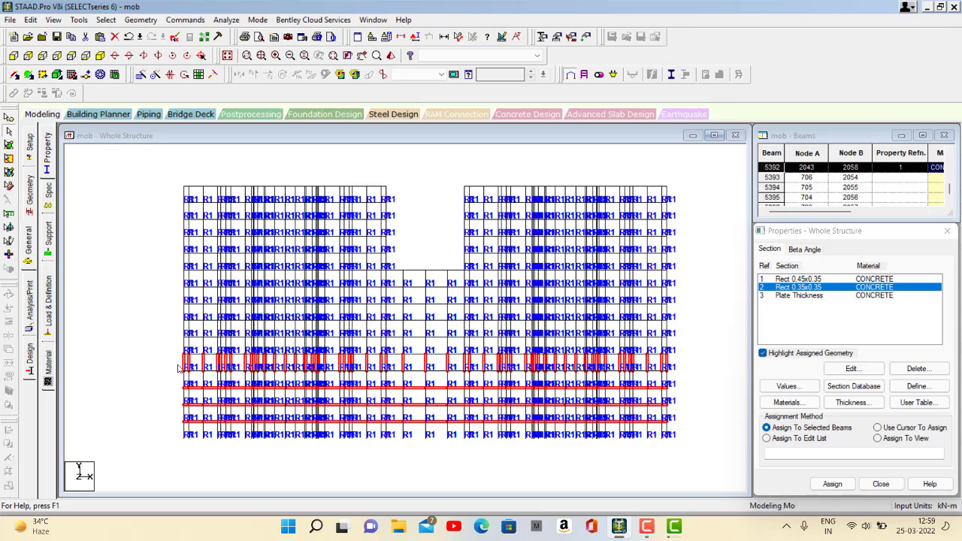
click(154, 376)
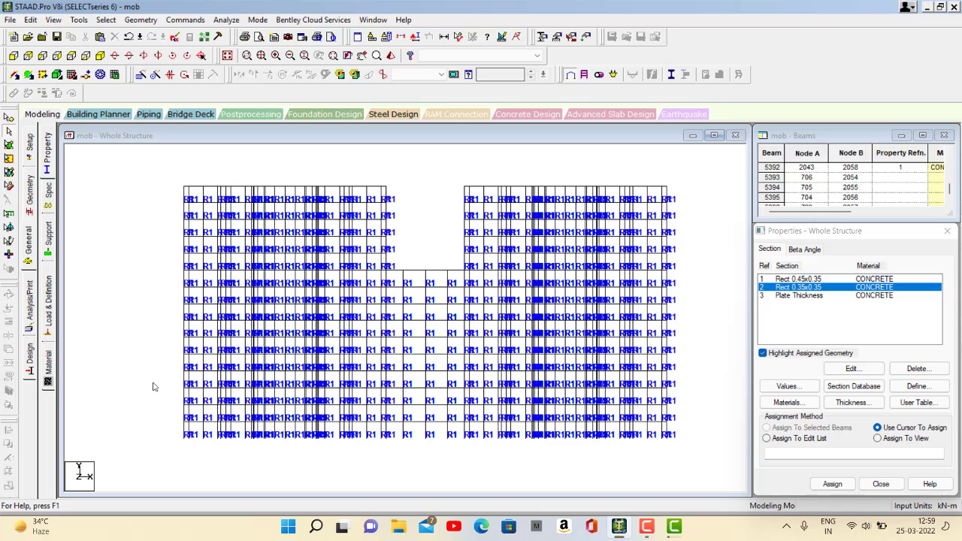
drag(163, 414, 680, 426)
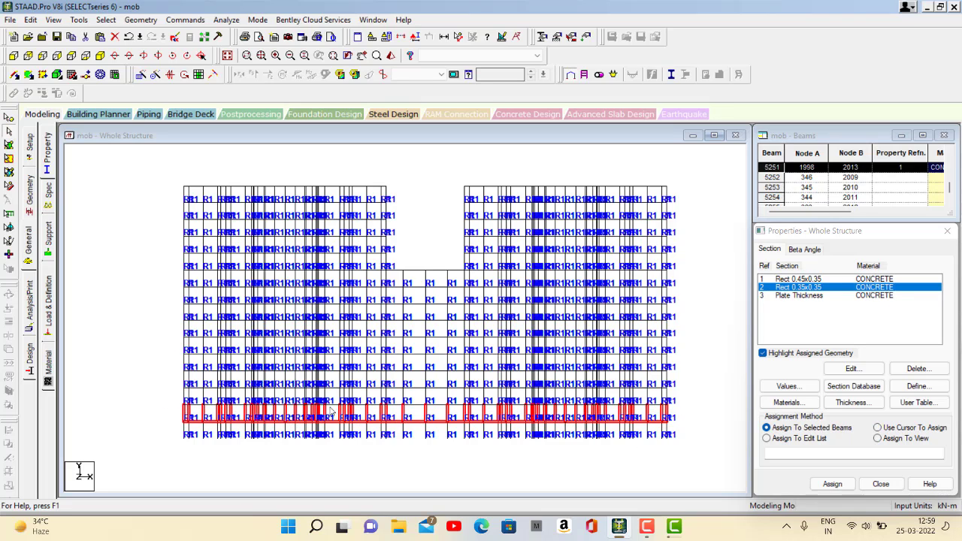
click(99, 413)
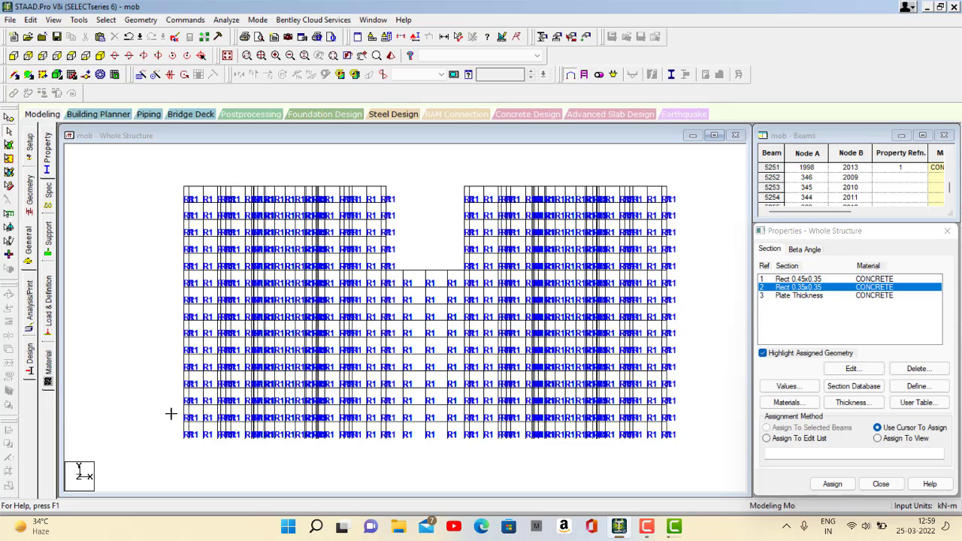
drag(580, 430, 680, 427)
click(645, 529)
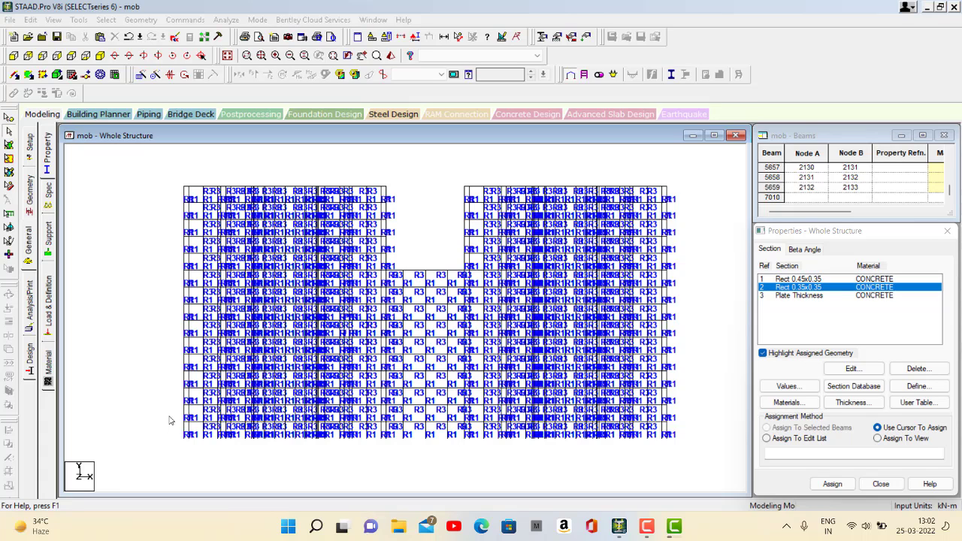
drag(172, 418, 699, 433)
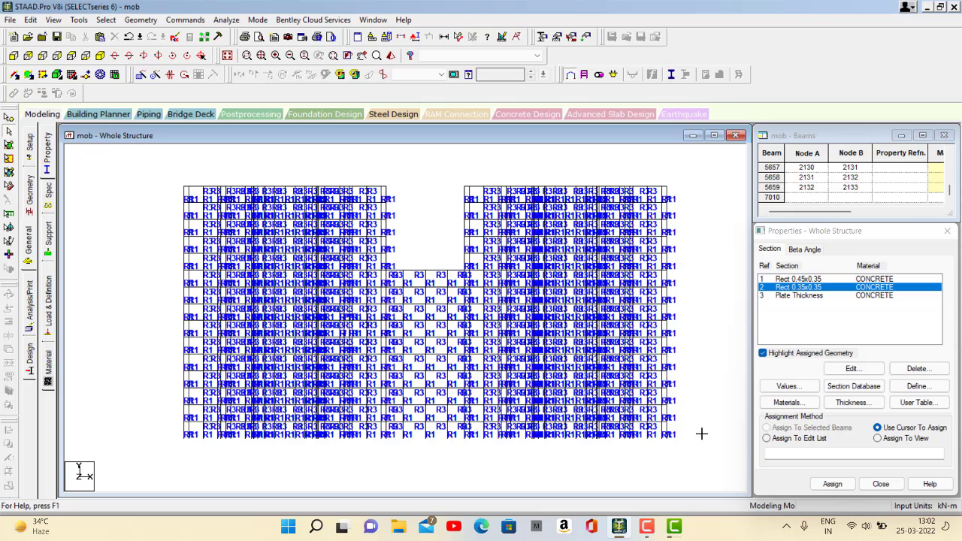
click(704, 434)
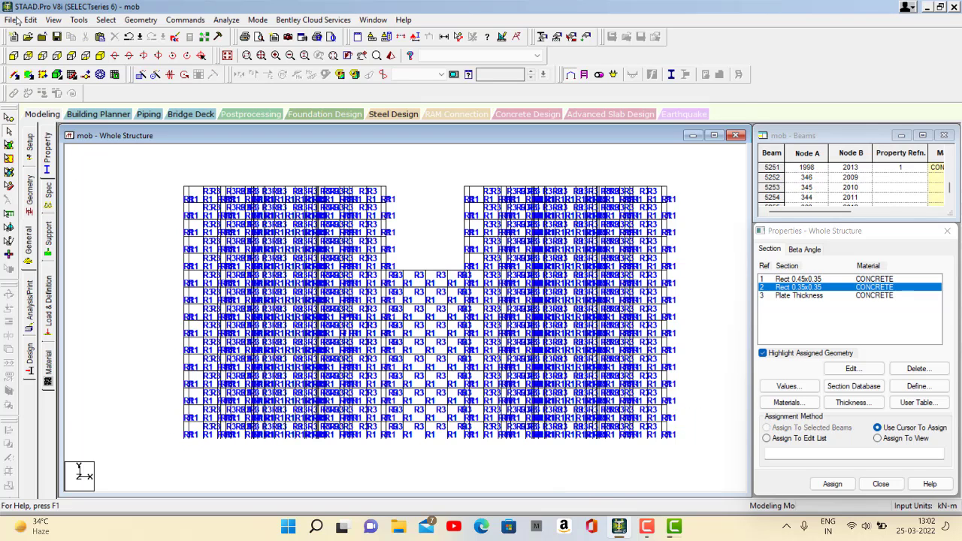
Select all members with a missing property, assign the Rect 0.35x0.35 section to them, and clear the selection
click(105, 19)
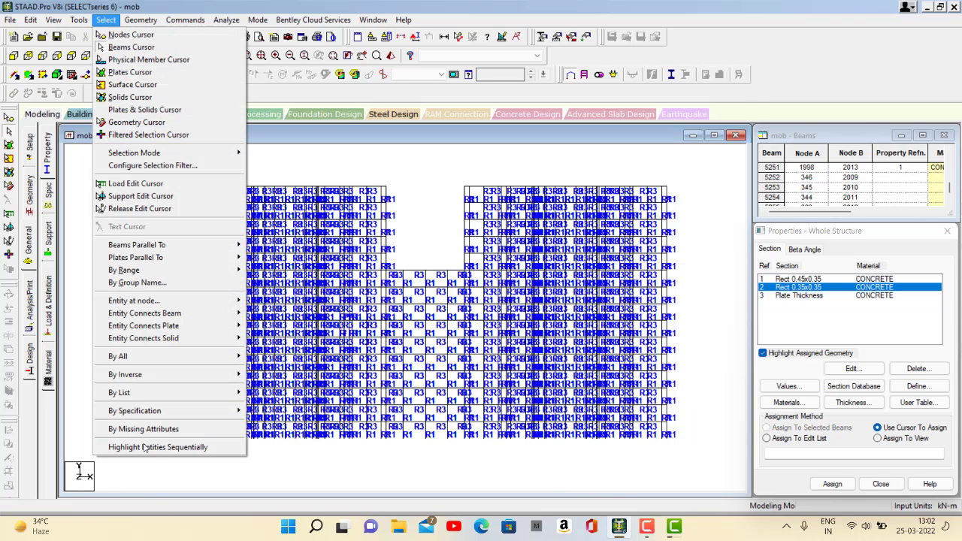
mouse_move(143, 433)
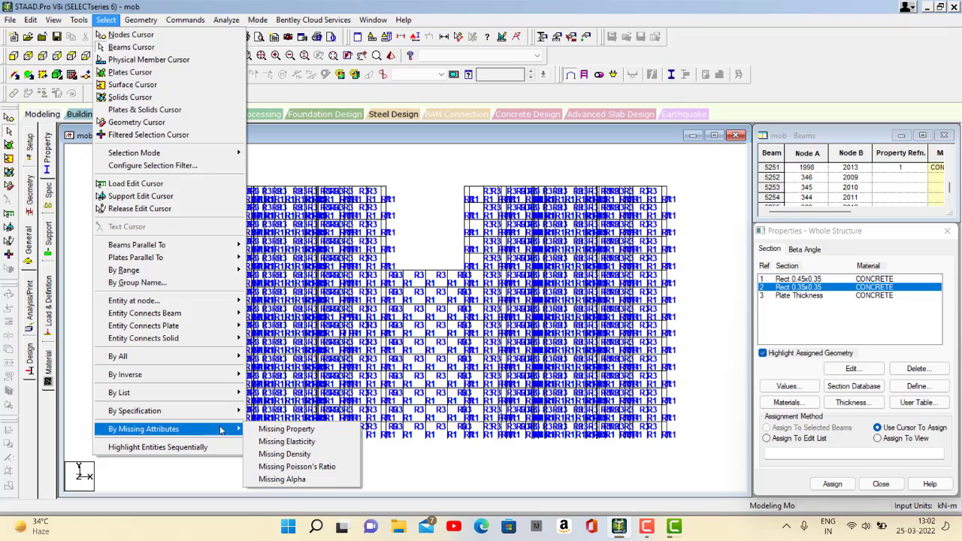
click(286, 429)
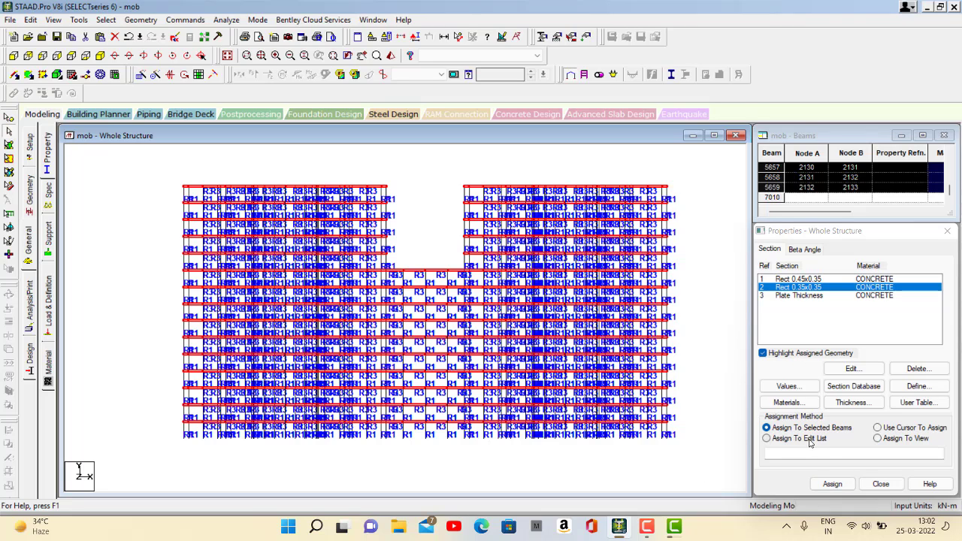
click(832, 484)
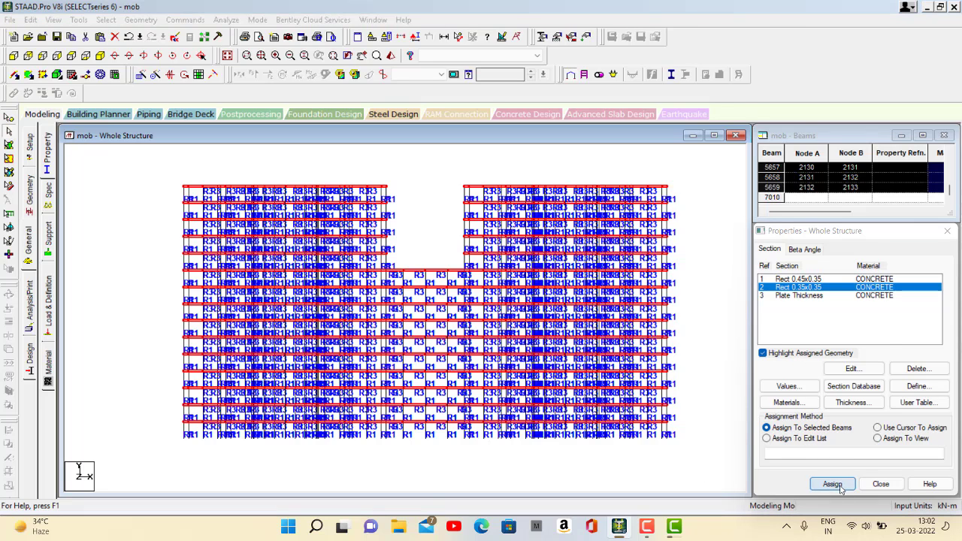
click(879, 392)
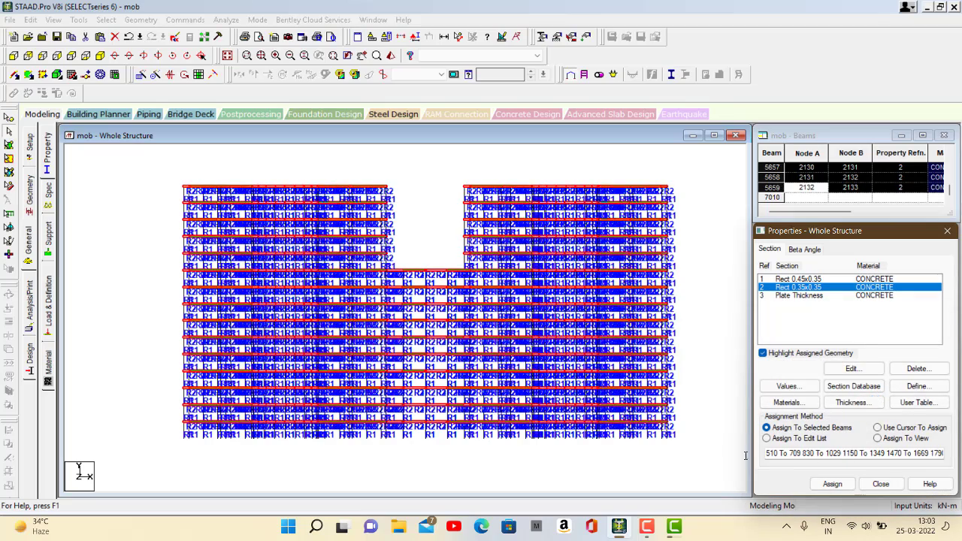
click(404, 465)
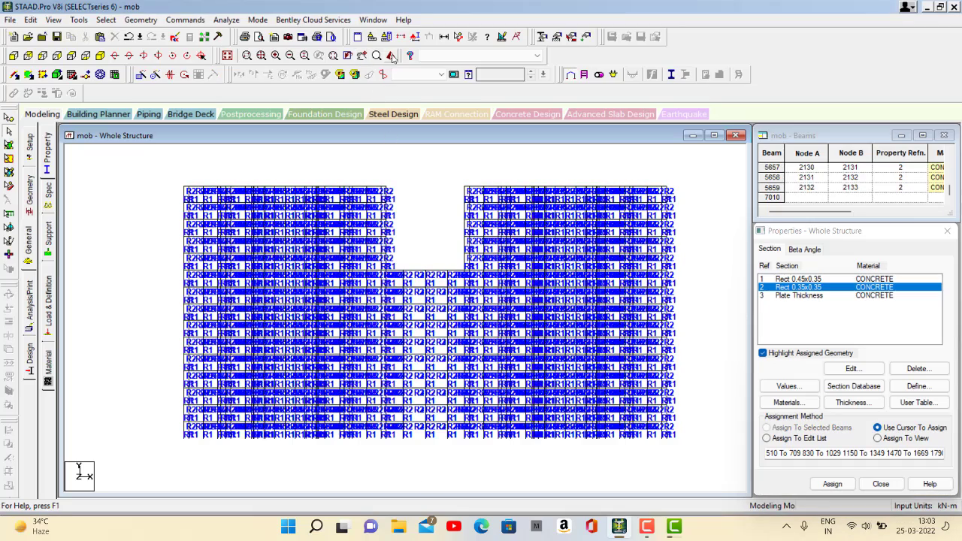
Inspect the structure in the 3D rendered view, then highlight the plates that use the Plate Thickness property
click(390, 55)
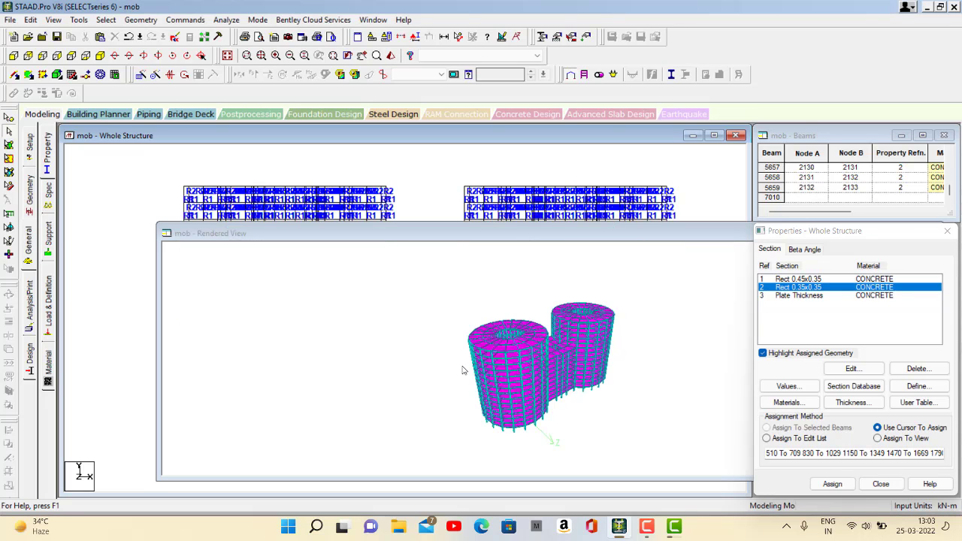
click(490, 470)
drag(476, 416, 560, 282)
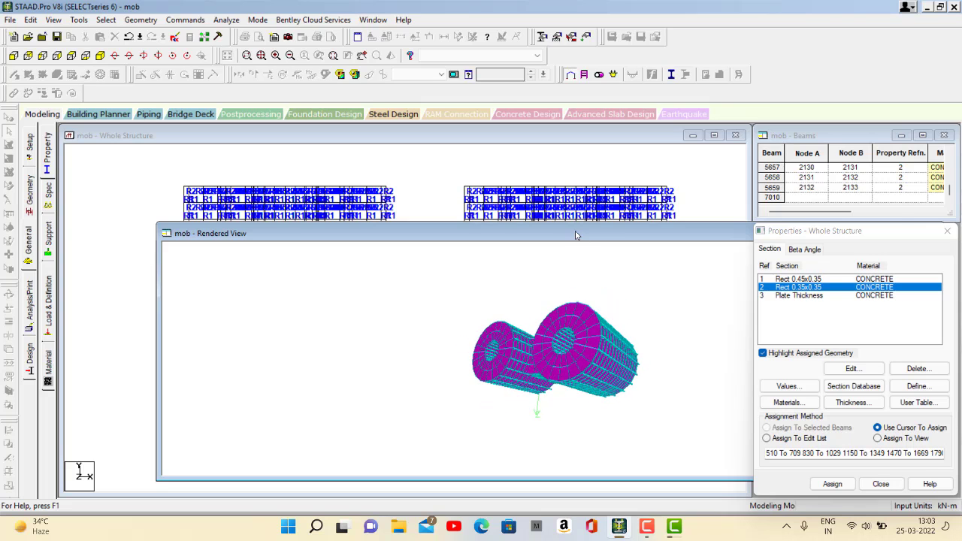
click(721, 210)
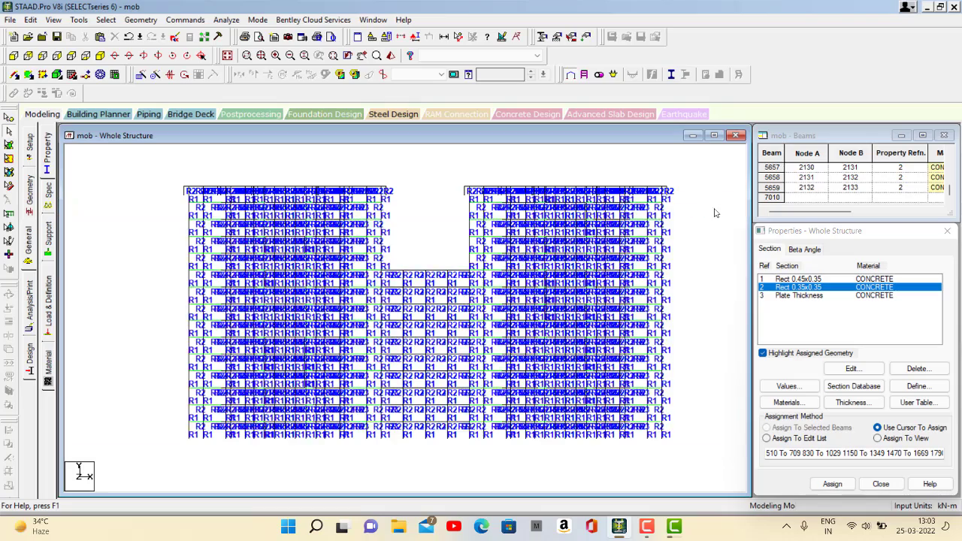
click(803, 296)
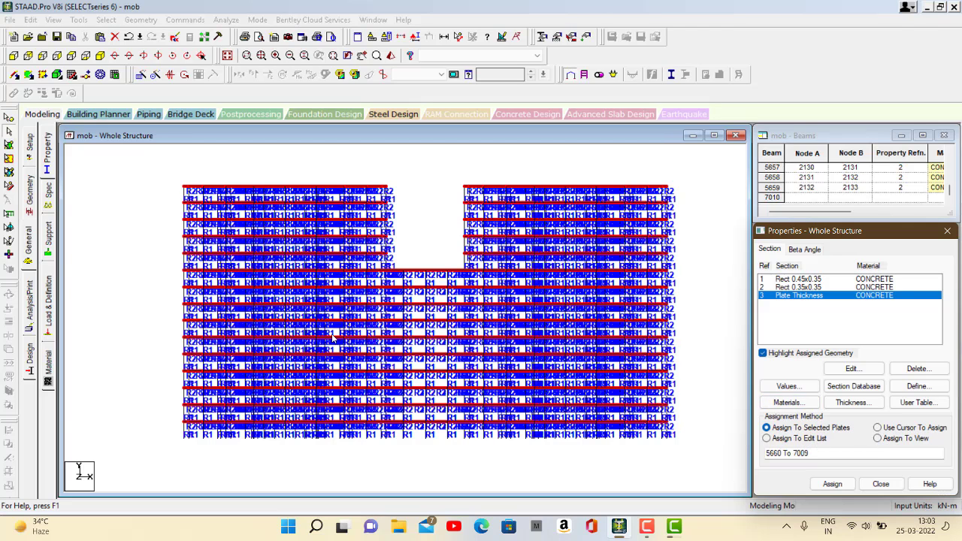
click(142, 272)
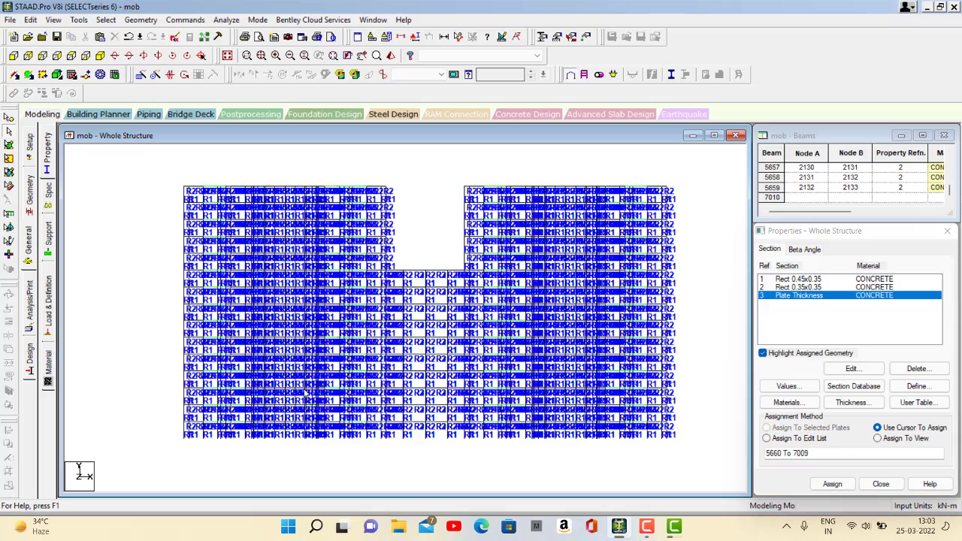
Create a fixed support for the structure and choose it for assignment
click(49, 235)
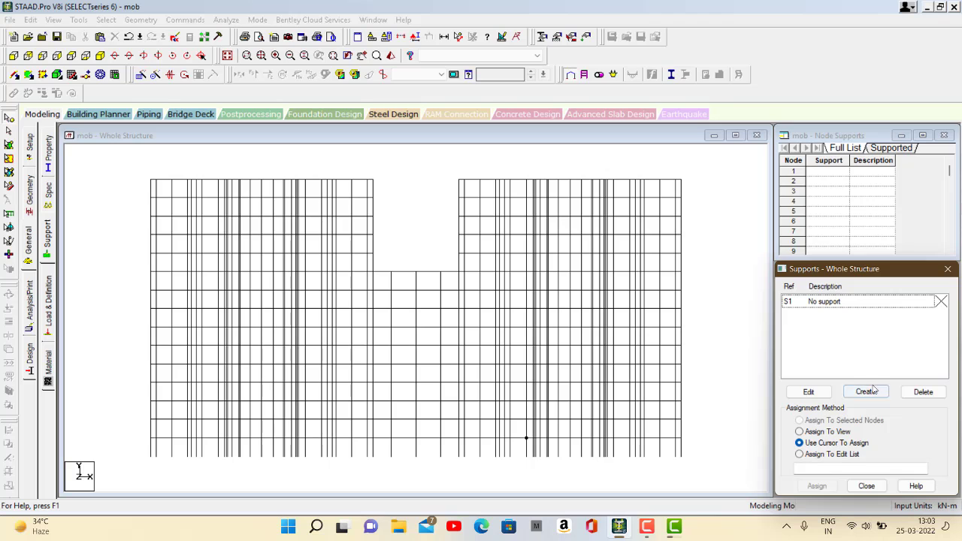
click(871, 391)
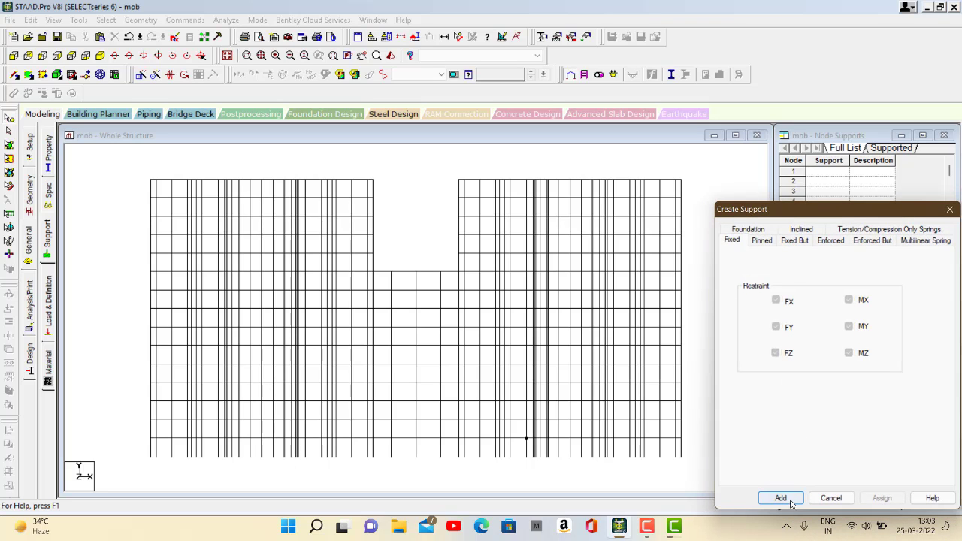
click(782, 498)
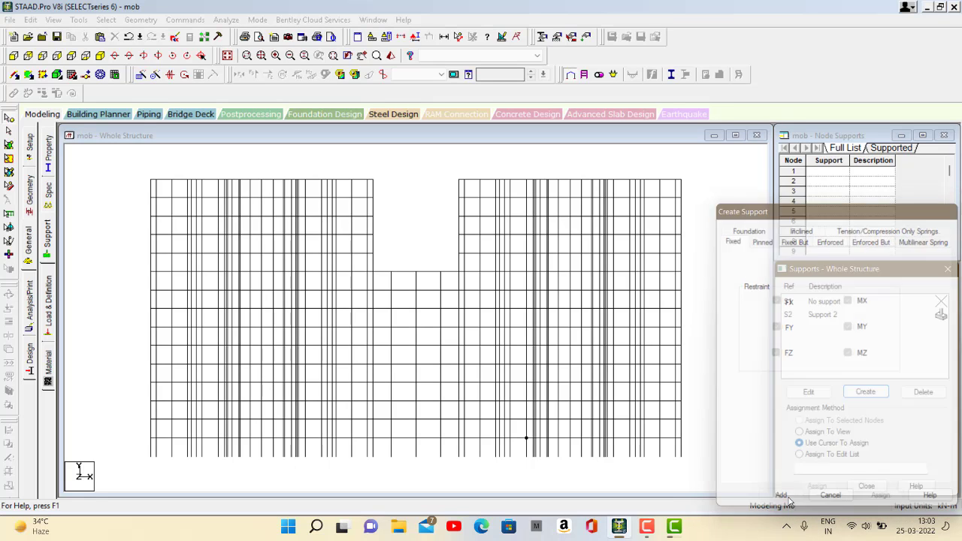
click(831, 315)
Try to select all base-level nodes of the two towers and the connecting block
drag(134, 451, 159, 453)
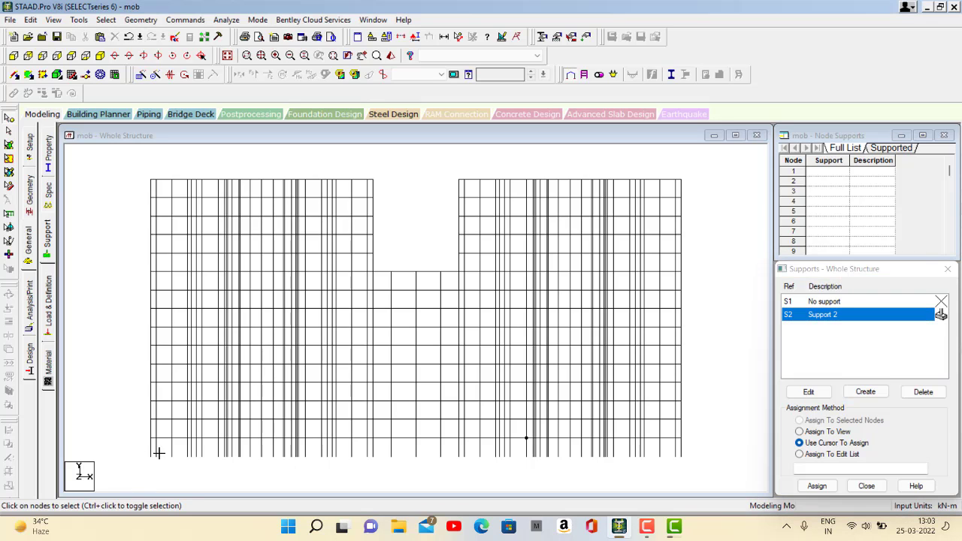
drag(670, 465, 692, 464)
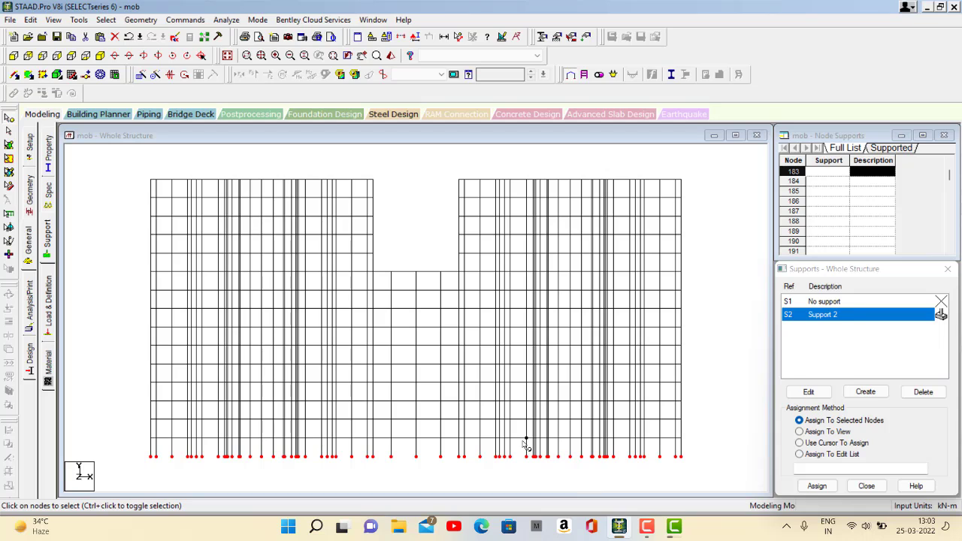
click(708, 419)
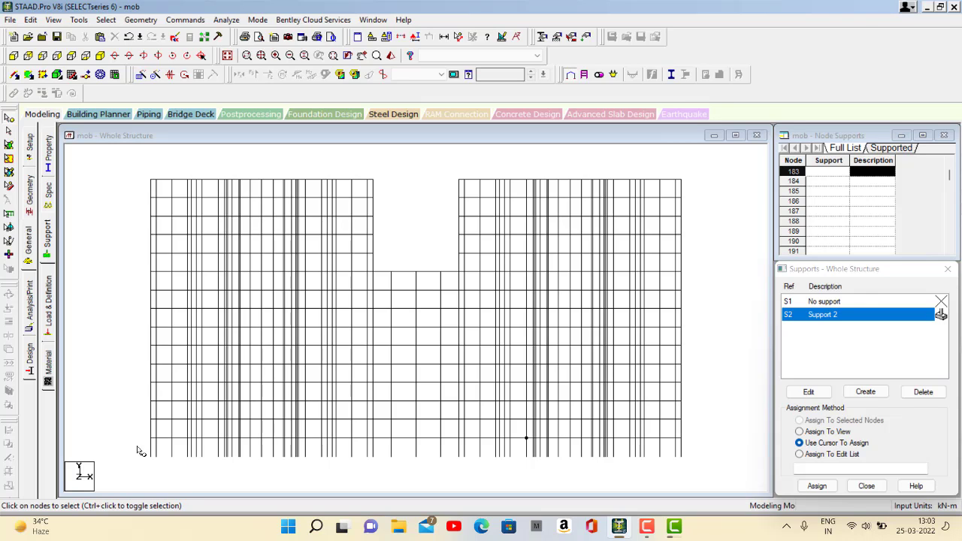
Assign the fixed support to all base-level nodes of the towers and connecting block, clear the selection, and open the load definitions
drag(137, 446, 691, 459)
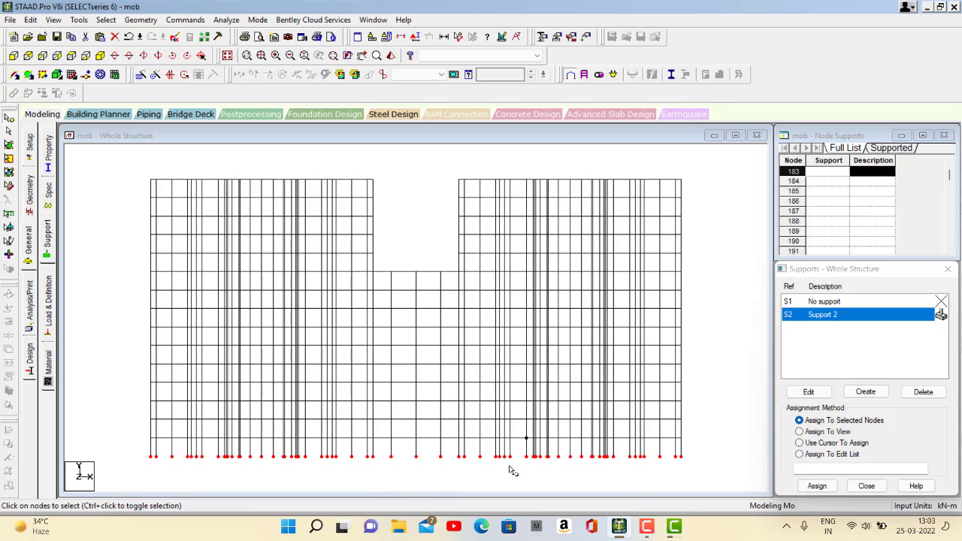
click(827, 492)
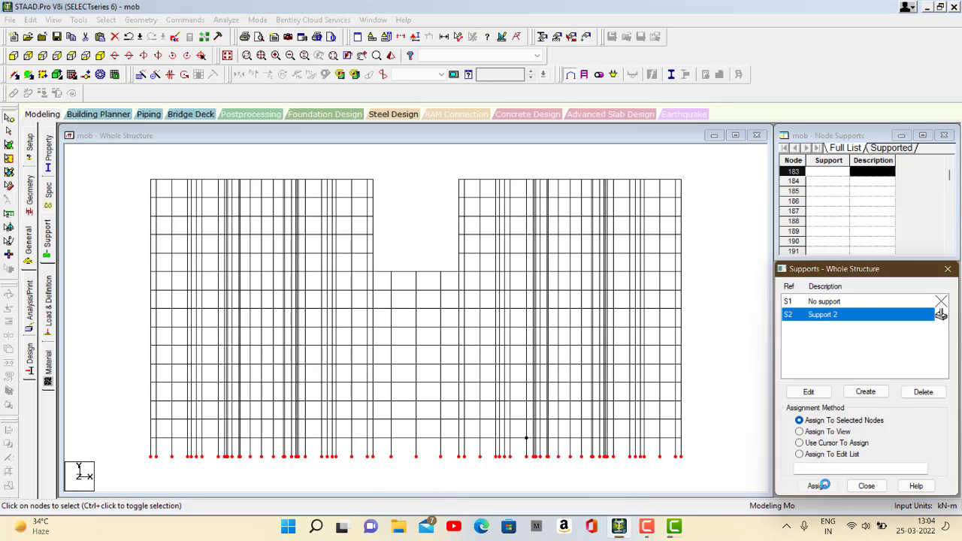
click(865, 415)
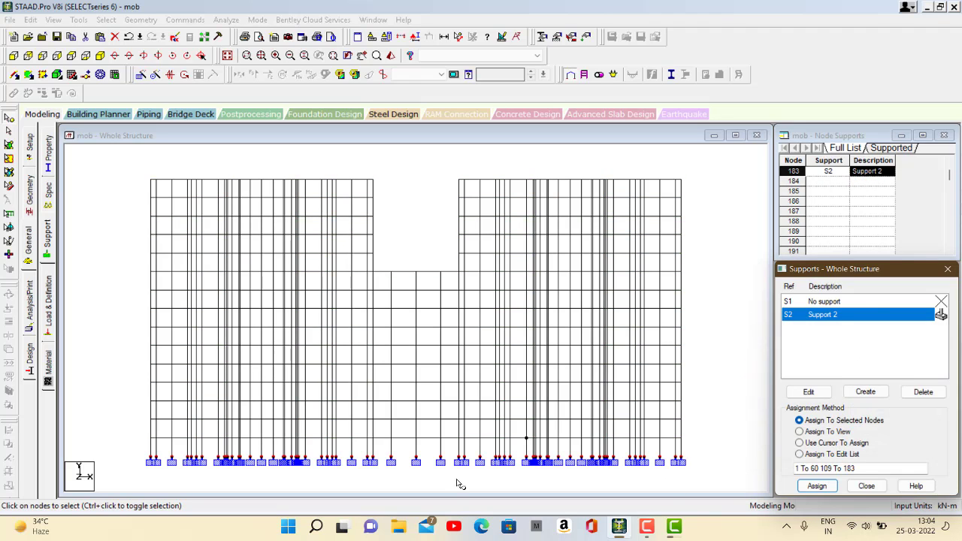
click(99, 55)
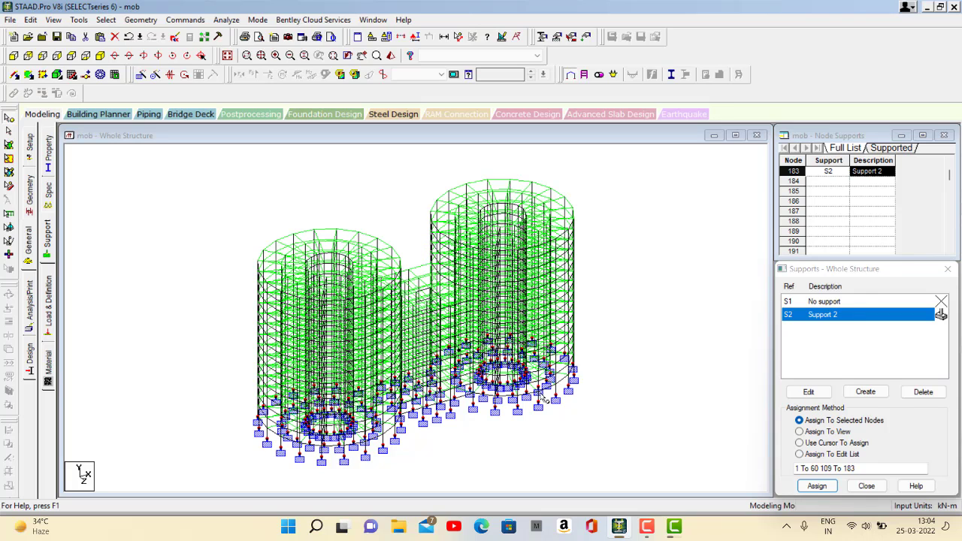
click(198, 299)
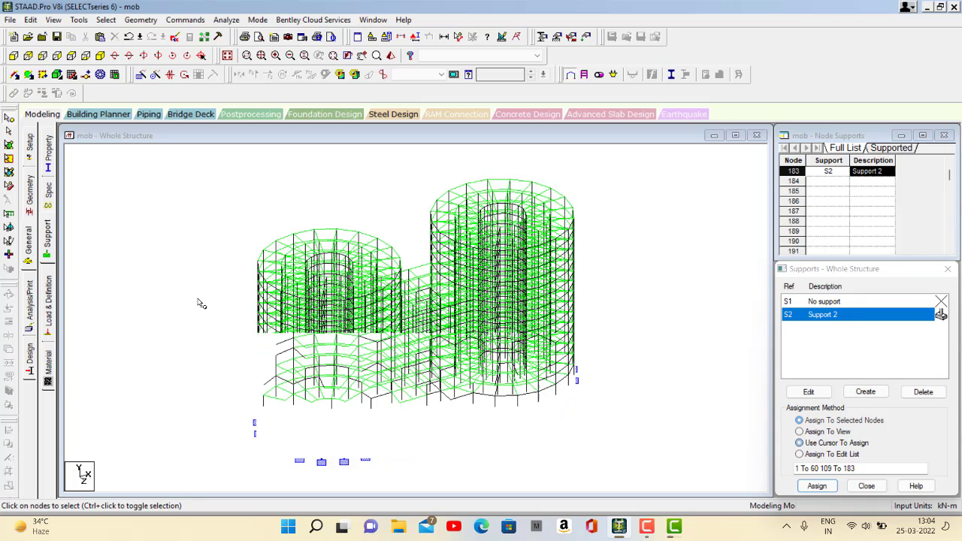
click(48, 309)
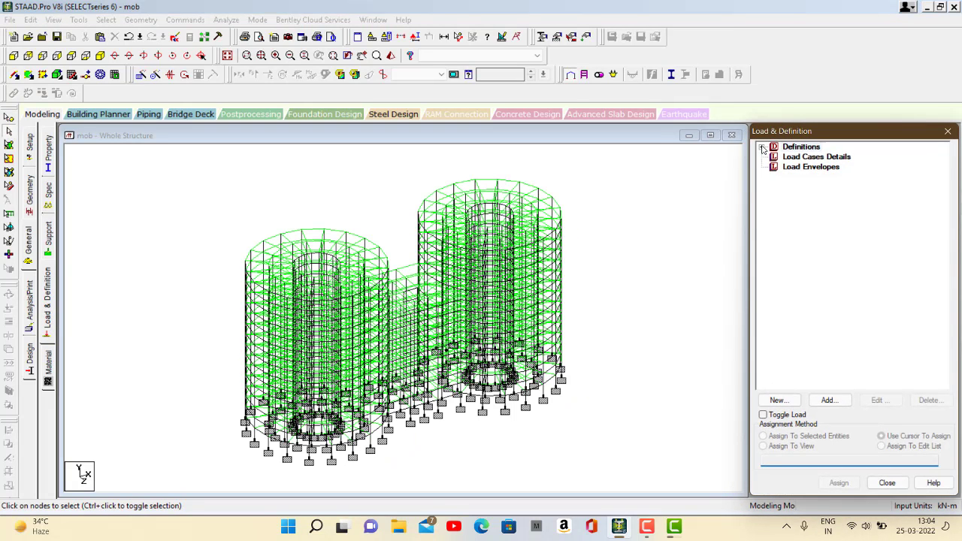
click(793, 159)
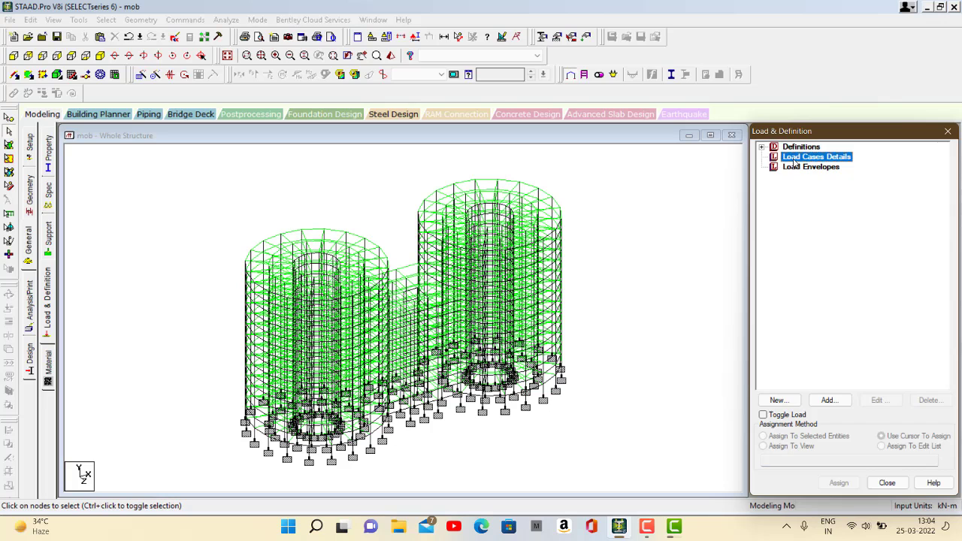
click(828, 399)
click(560, 190)
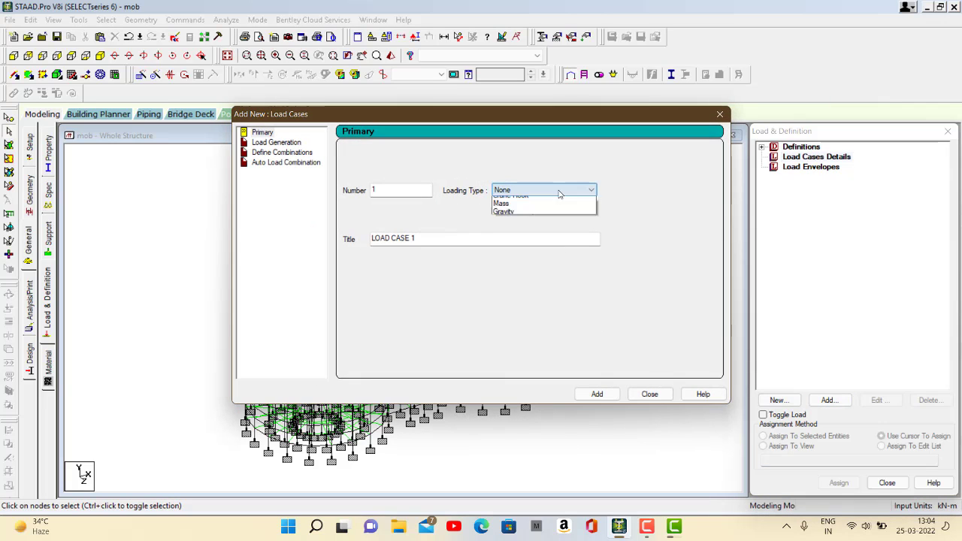
click(543, 204)
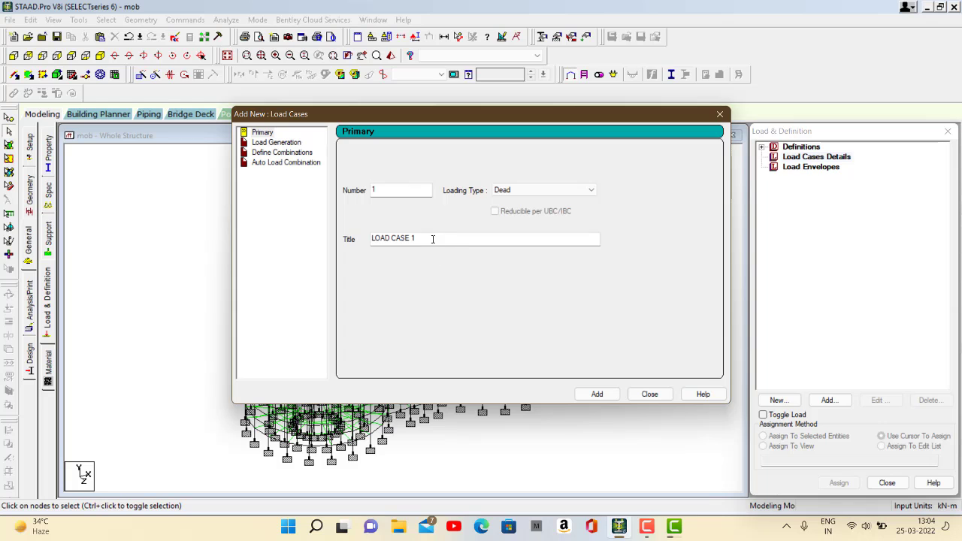
drag(433, 239, 338, 242)
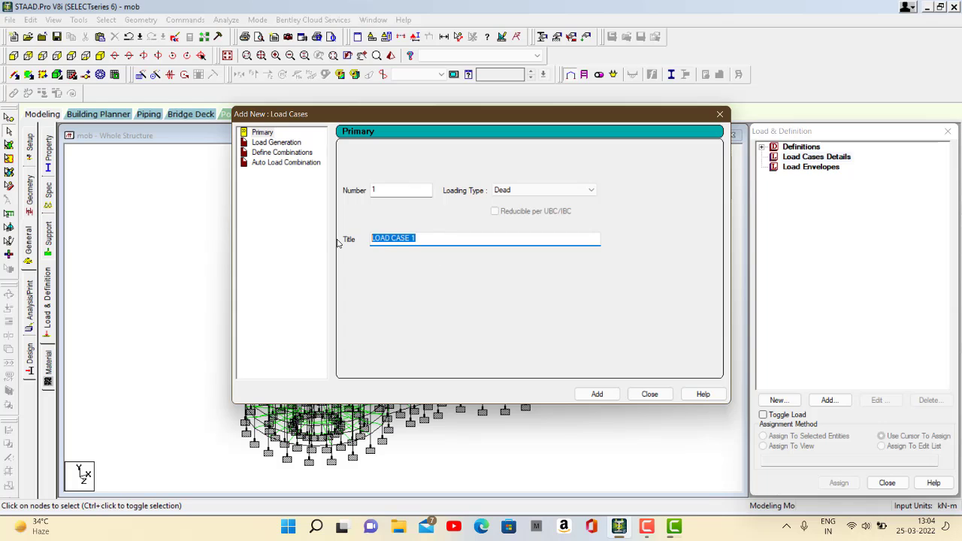
click(650, 393)
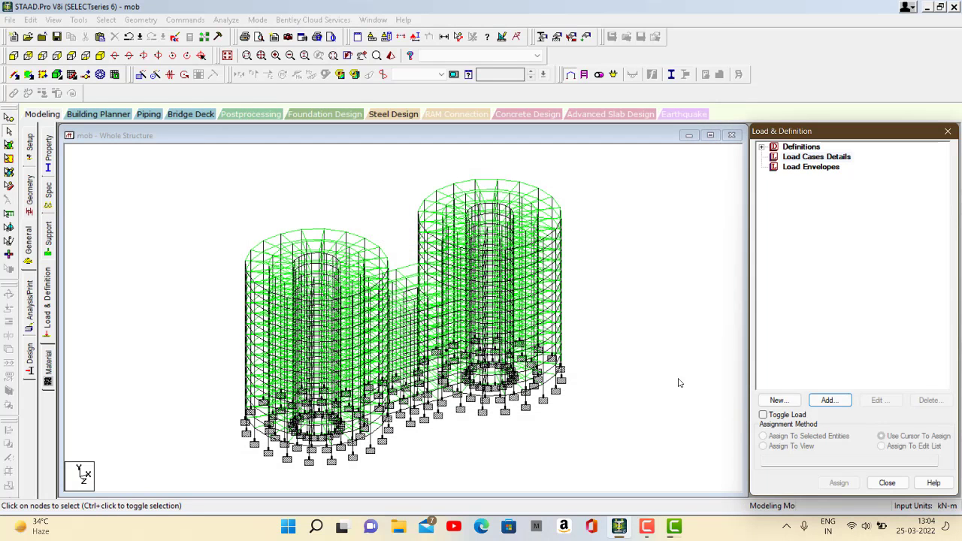
Start a new seismic definition using the Indian: IS 1893 - 2002/2005 code
click(789, 147)
click(762, 147)
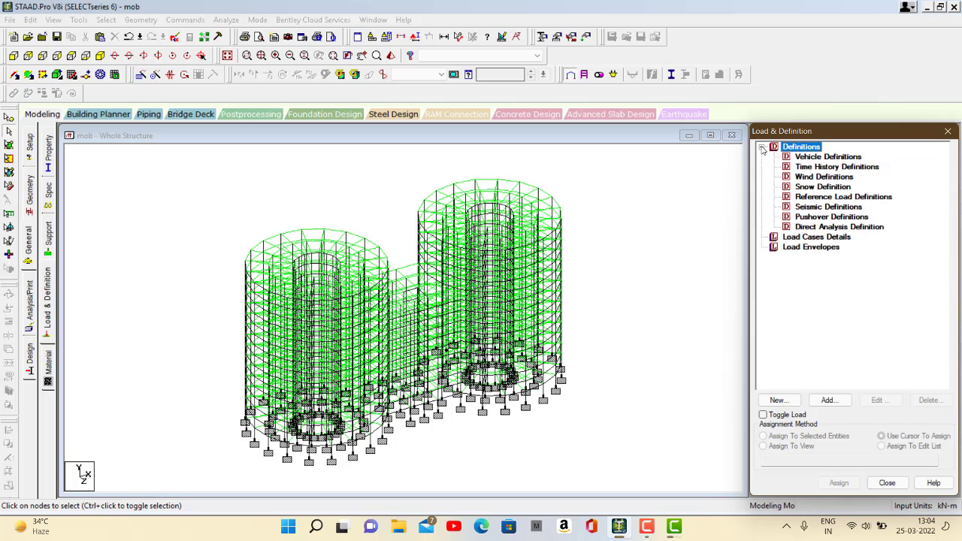
click(787, 211)
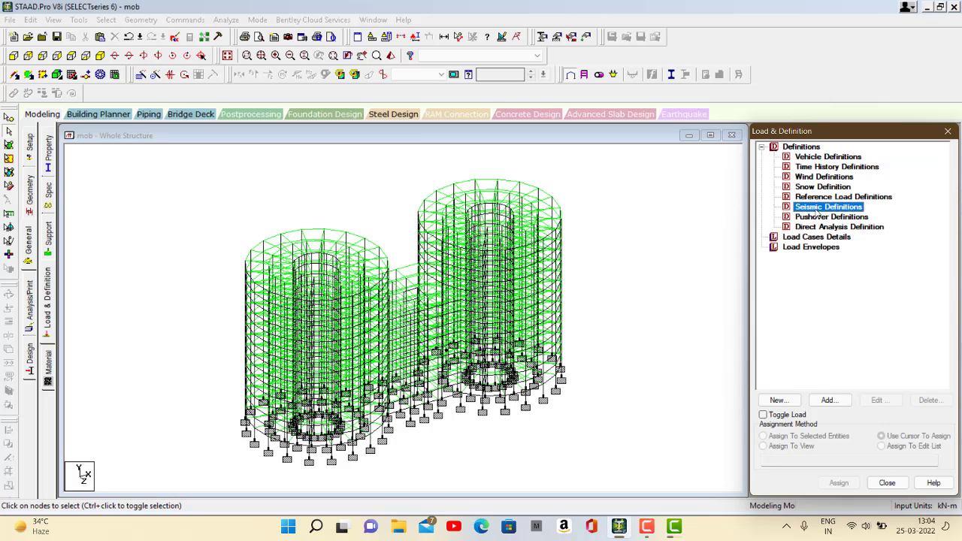
click(830, 401)
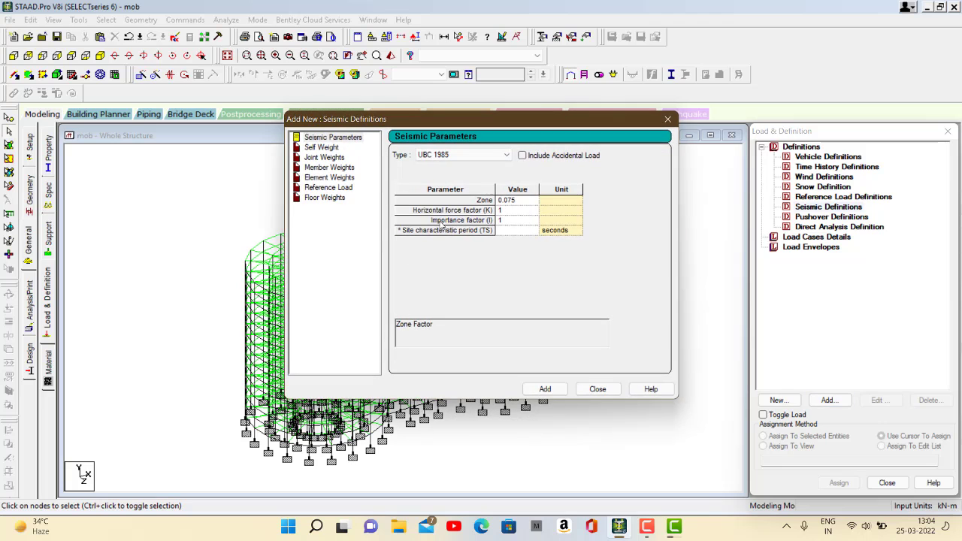
click(507, 155)
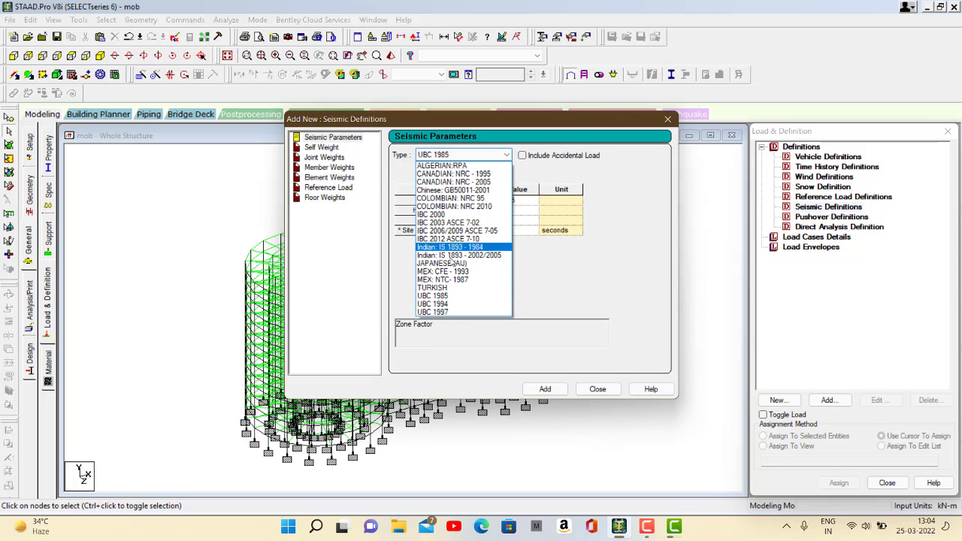
click(462, 256)
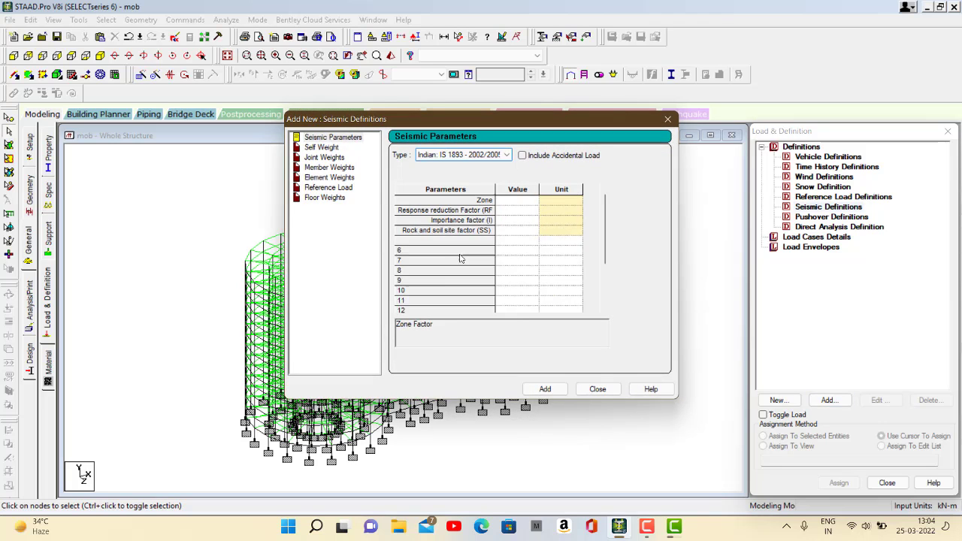
Generate the IS 1893 seismic parameters by zone, with Zone IV, Medium Soil and the RC Frame Building structure type
click(565, 173)
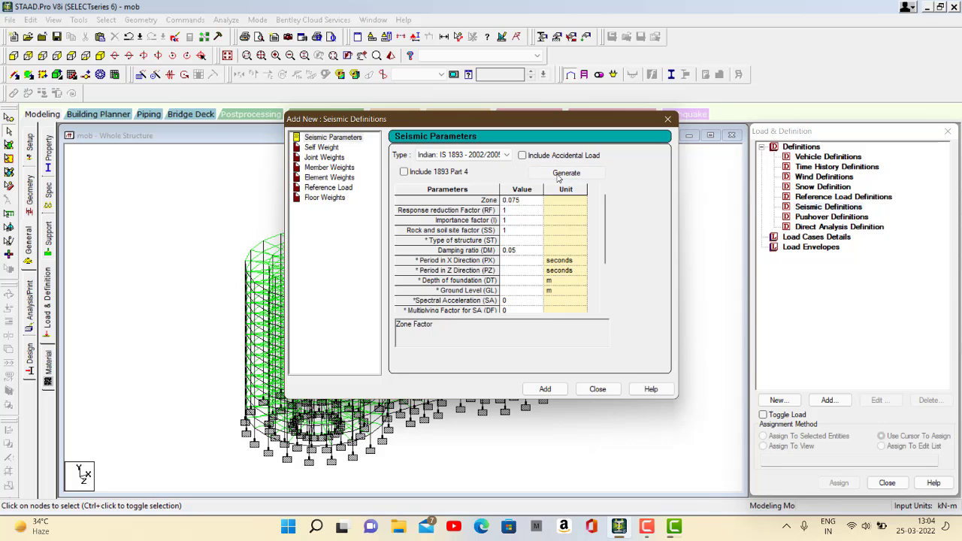
click(69, 62)
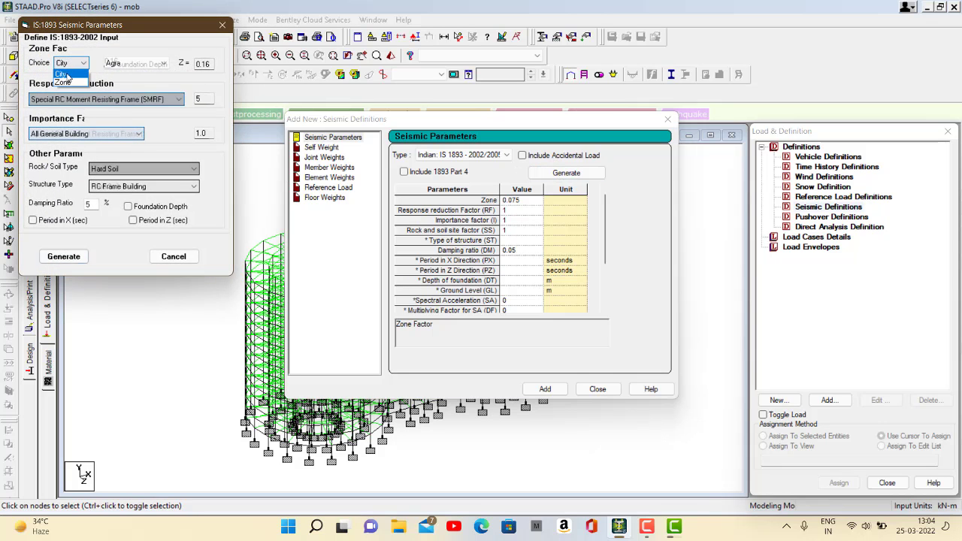
click(71, 84)
click(125, 65)
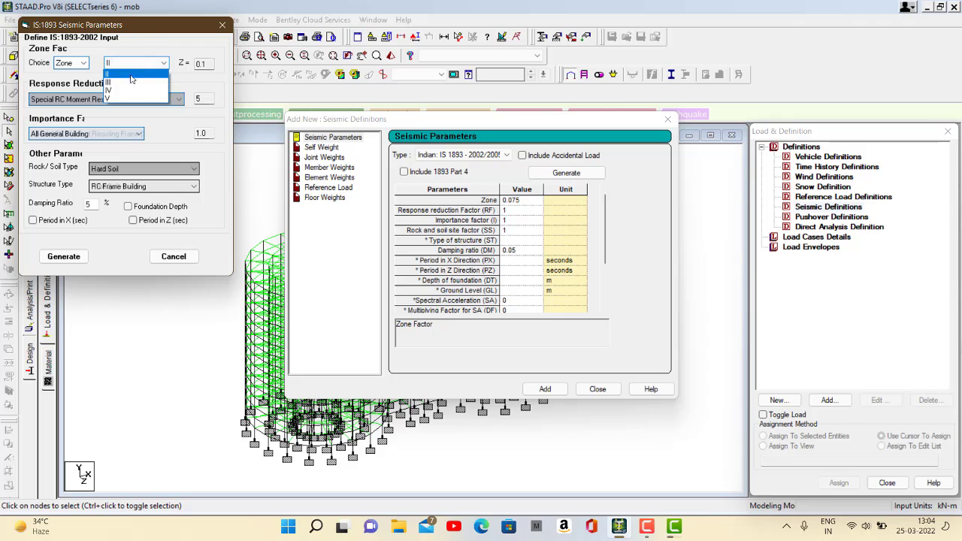
click(124, 92)
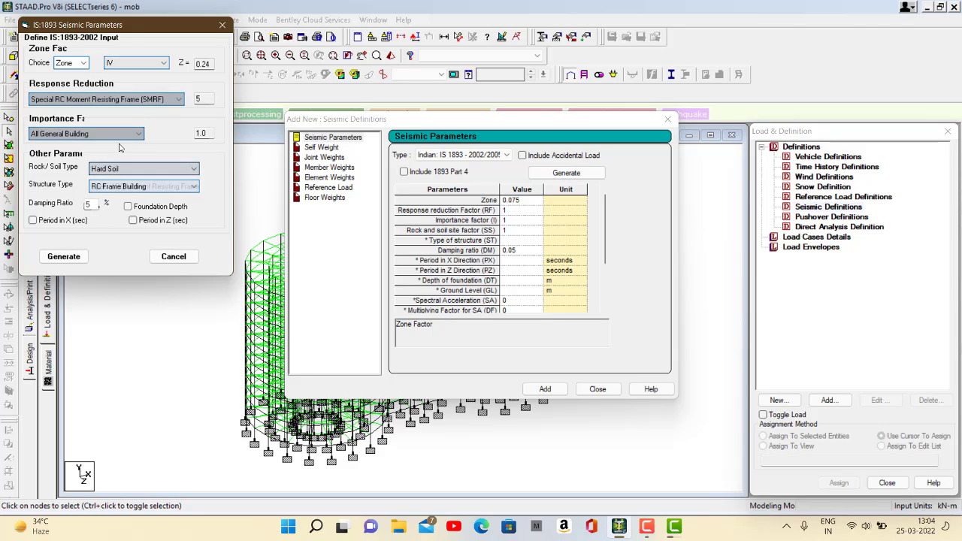
click(128, 169)
click(126, 188)
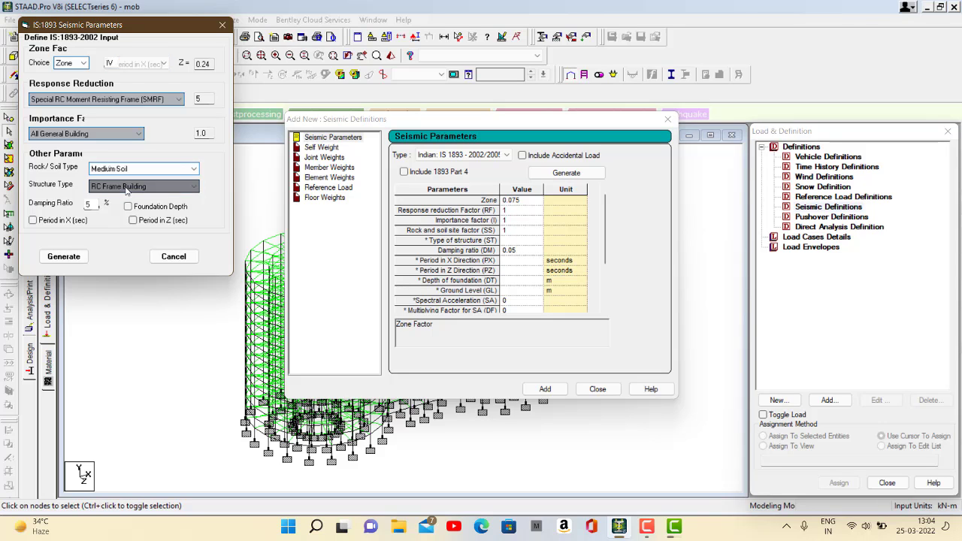
click(64, 257)
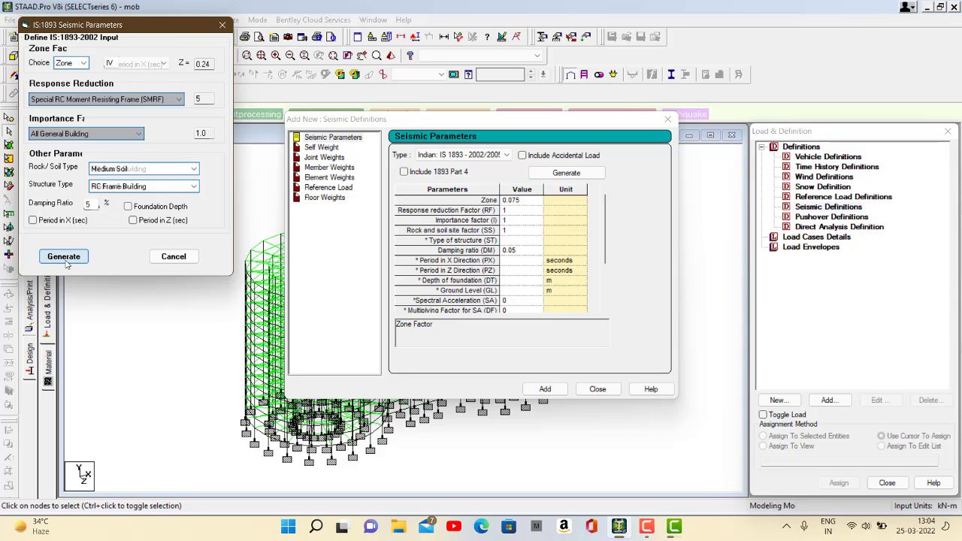
Add the generated seismic definition to the model and include a self weight factor of 1 in it
click(545, 388)
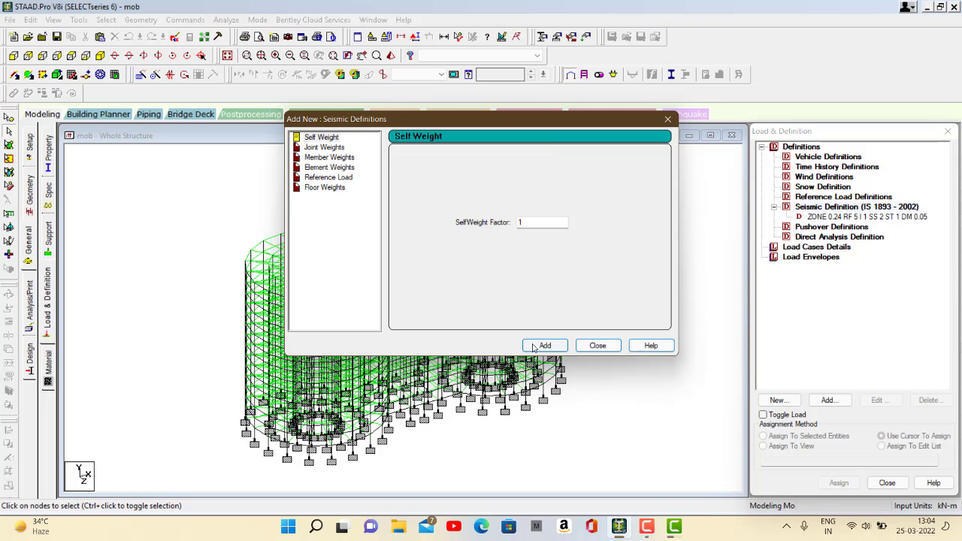
click(535, 347)
click(589, 346)
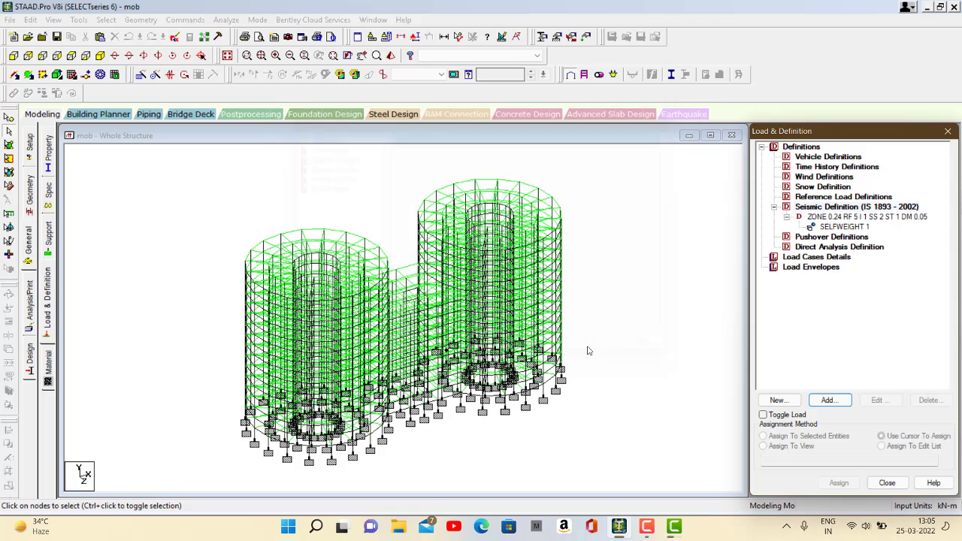
click(853, 136)
Add a wind definition with type number 1 and the comment WIND 1
click(811, 177)
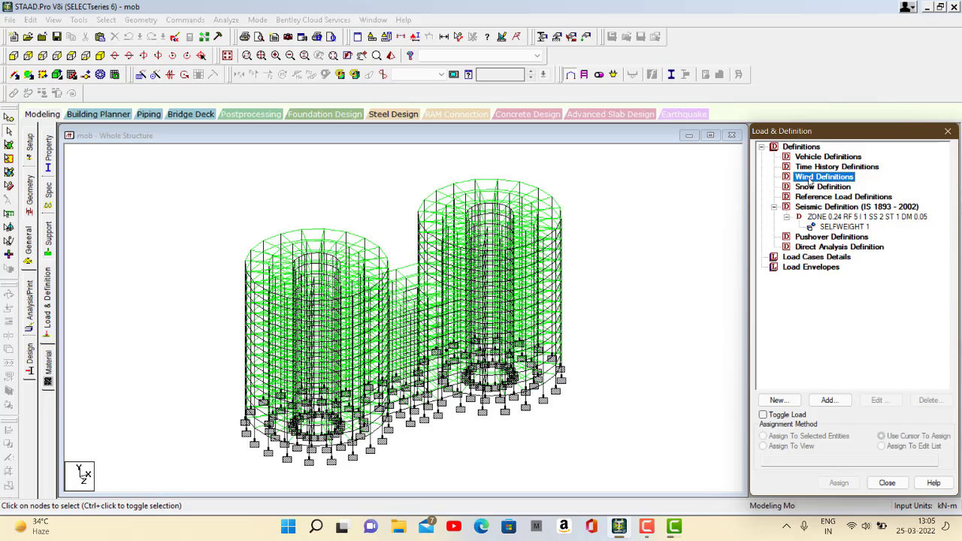
click(829, 400)
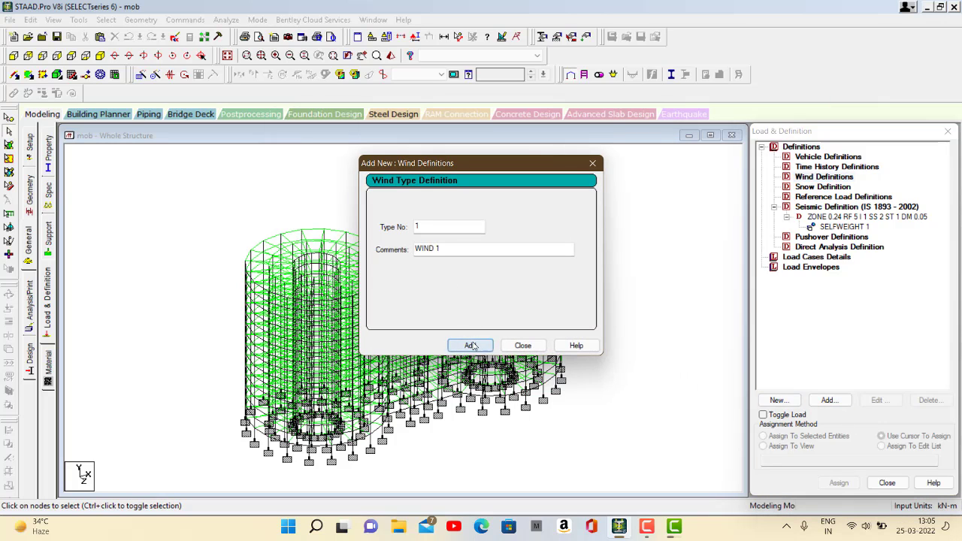
click(470, 345)
click(523, 345)
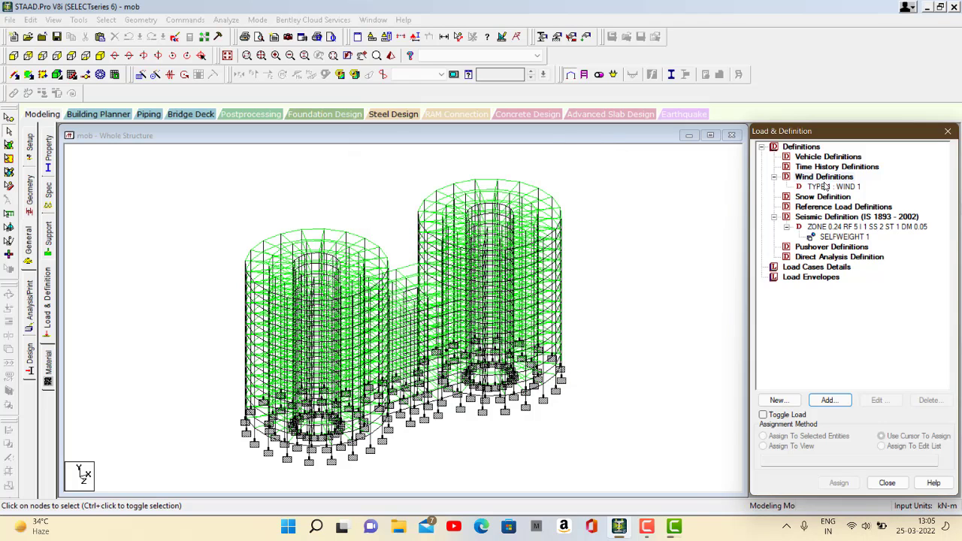
Start an ASCE-7 intensity calculation for the WIND 1 definition and set the building classification to Category III
click(824, 186)
click(828, 401)
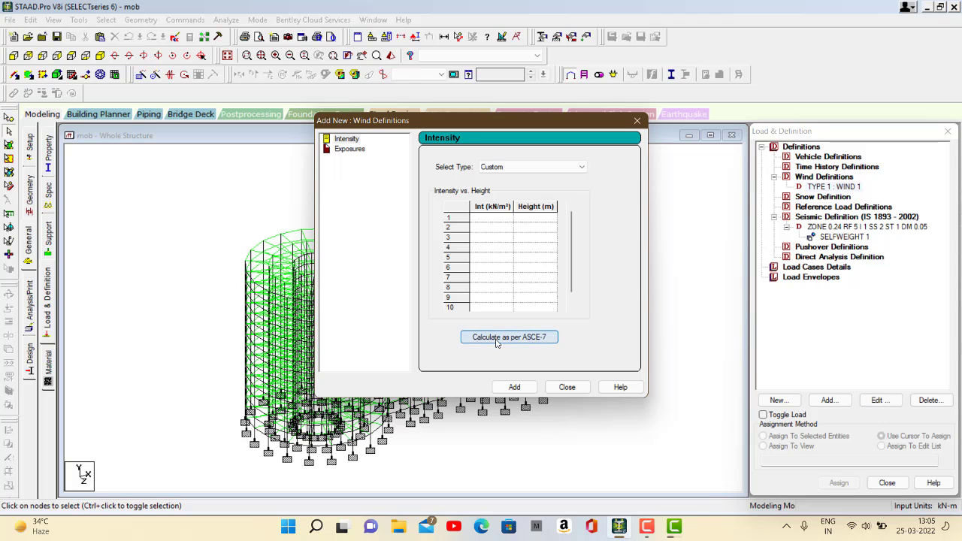
click(495, 342)
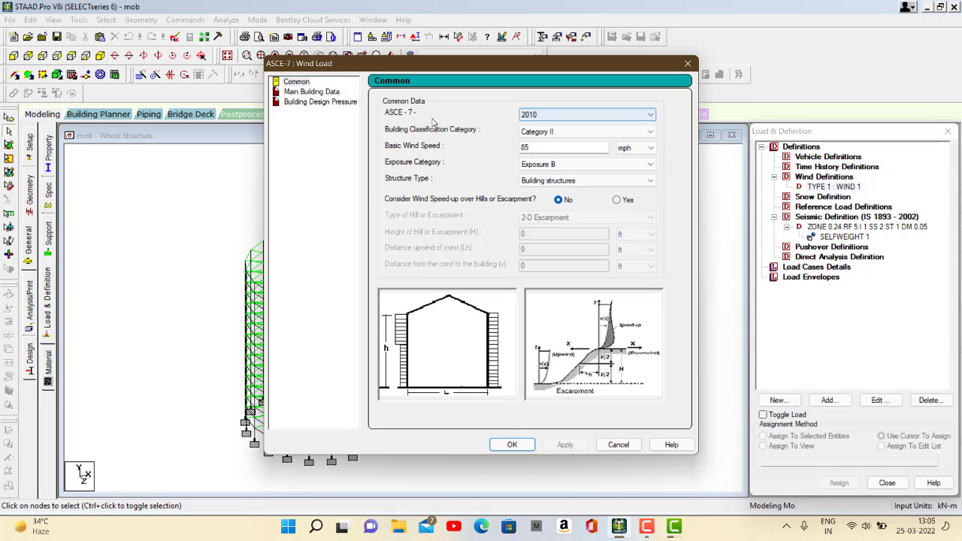
click(540, 134)
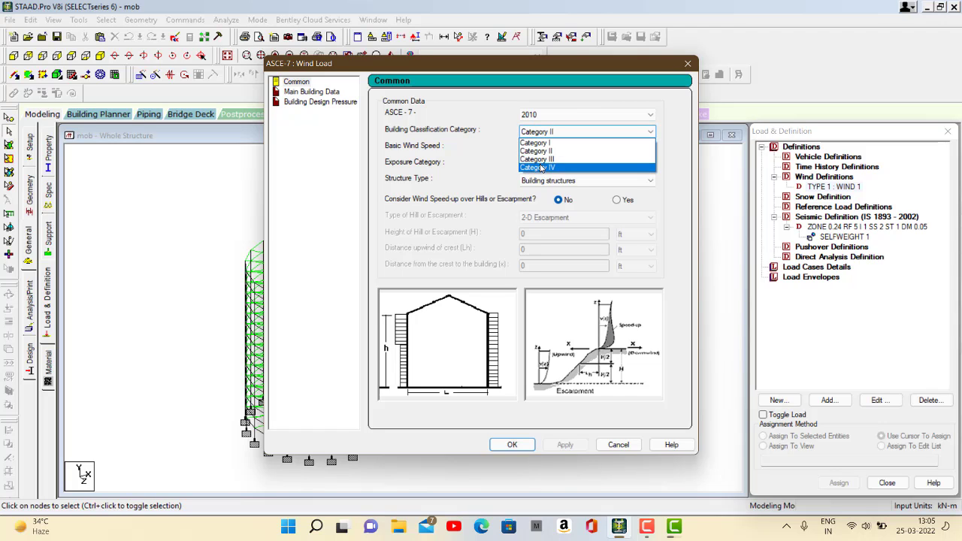
click(540, 159)
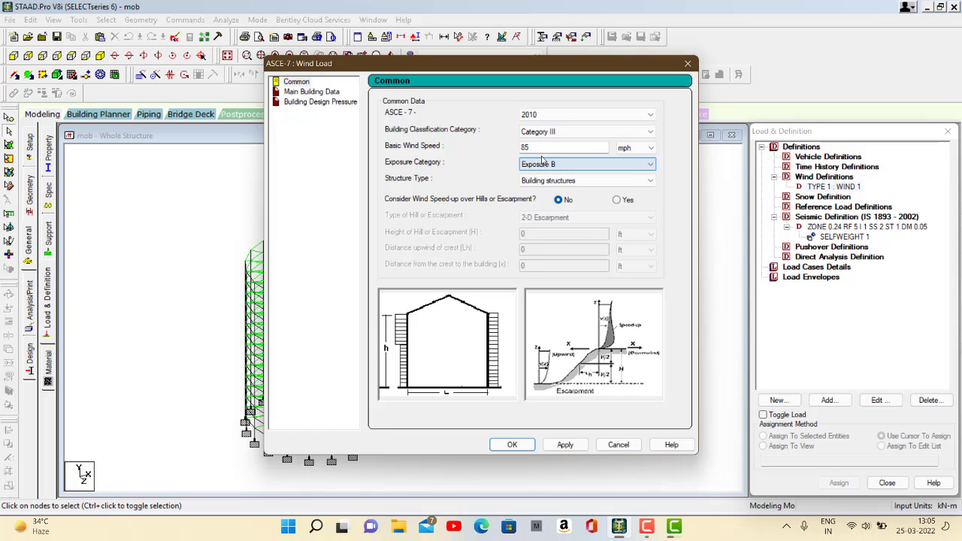
Set the basic wind speed to 44 m/sec and the exposure category to Exposure C
key(Tab)
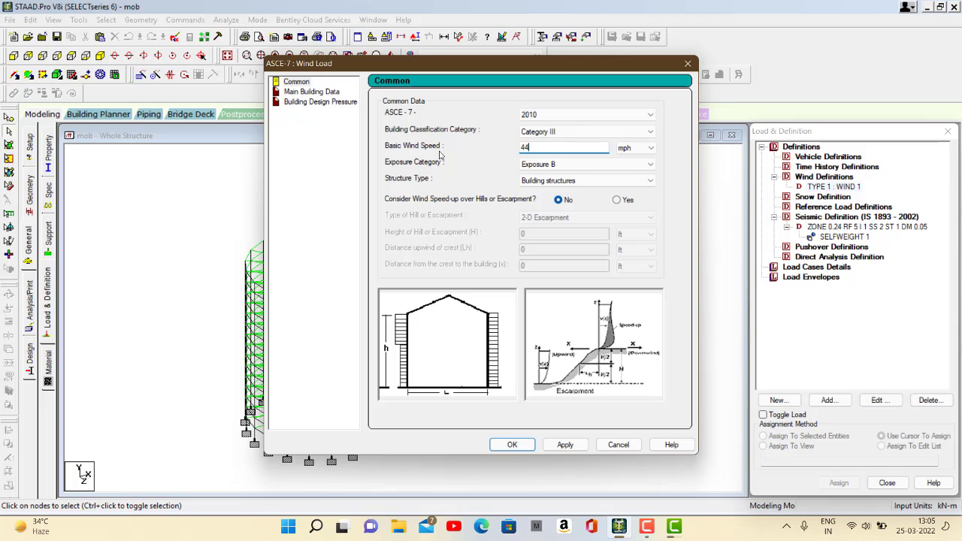
click(635, 148)
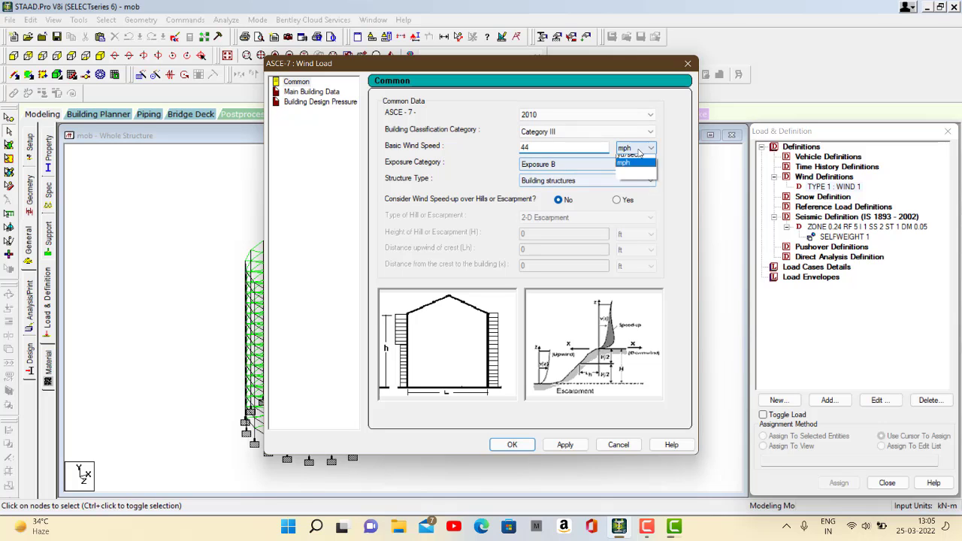
click(631, 167)
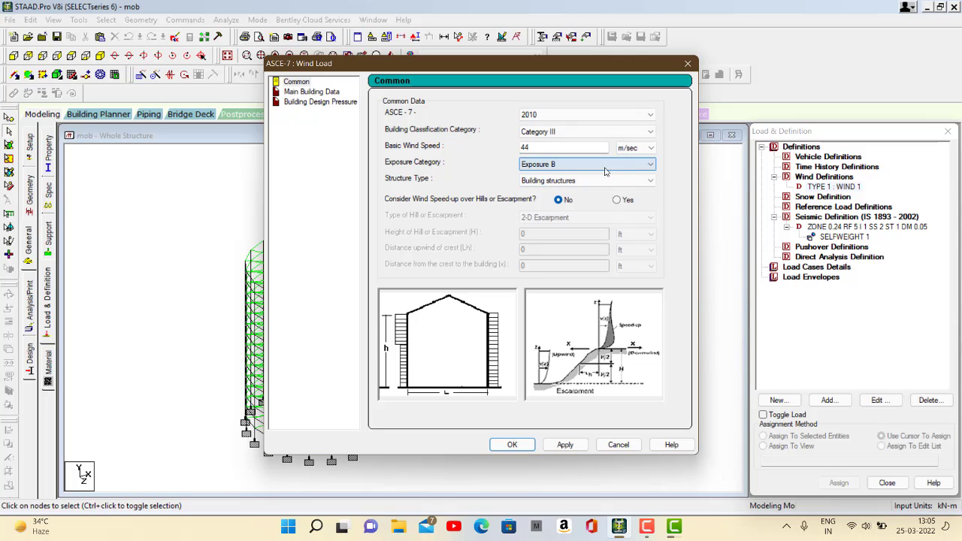
click(605, 172)
click(558, 183)
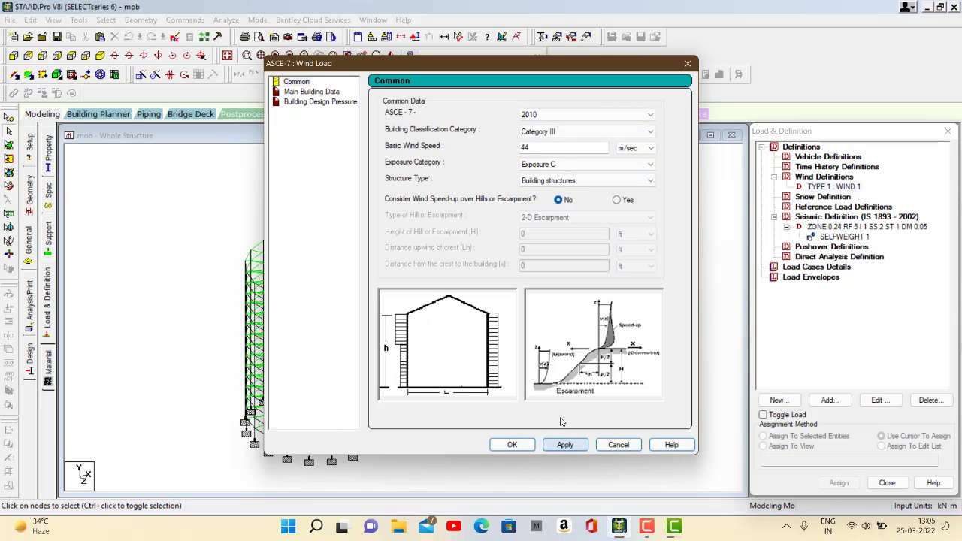
In the ASCE-7 main building data, set the building height to 48 and the length along the wind direction to 20
click(308, 92)
double_click(559, 115)
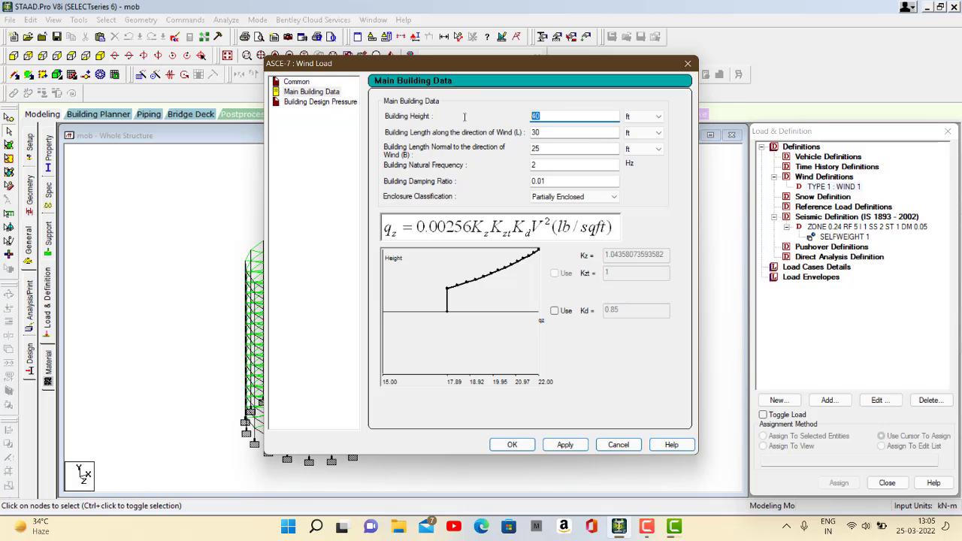
drag(455, 60, 573, 75)
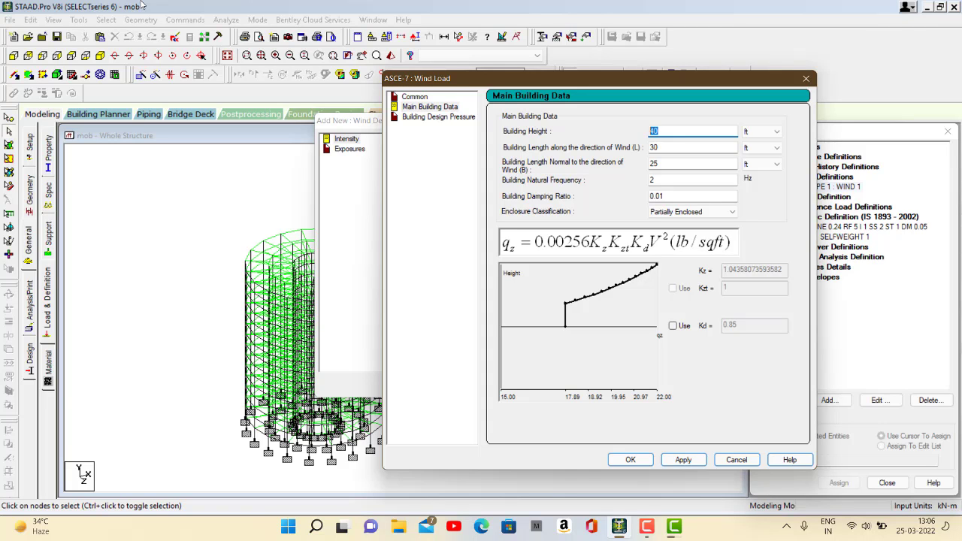
text(48)
key(Tab)
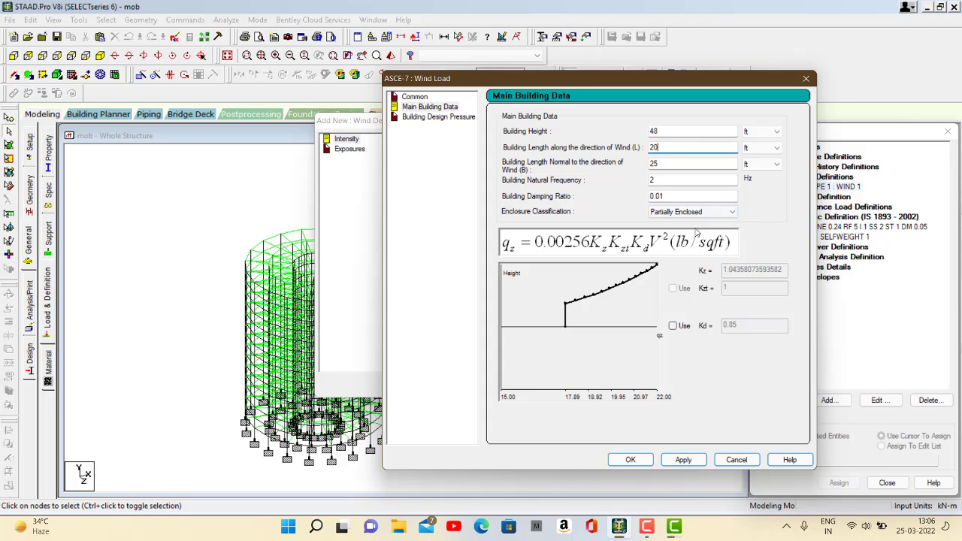
Switch the units of the building height and both building lengths to metres and apply the main building data
click(774, 132)
click(754, 153)
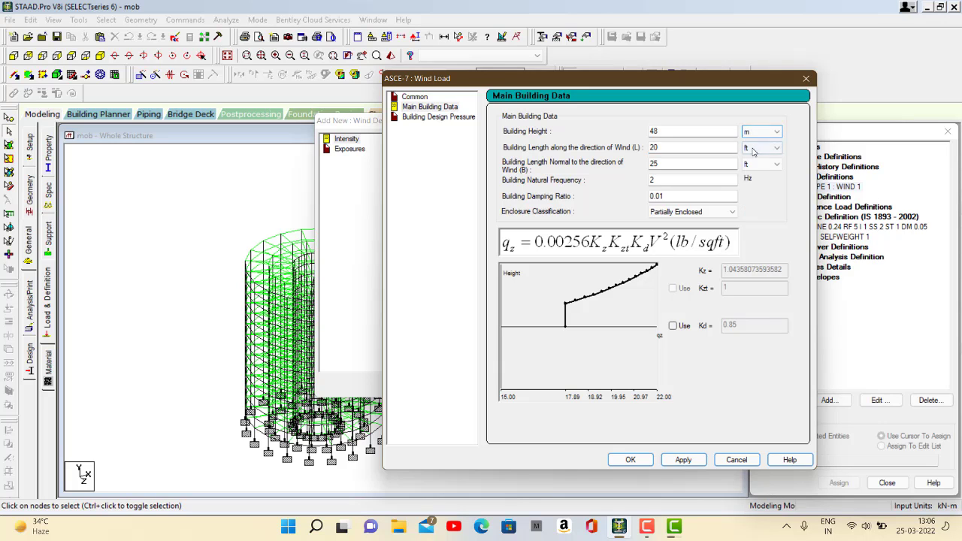
click(754, 148)
click(751, 162)
click(756, 164)
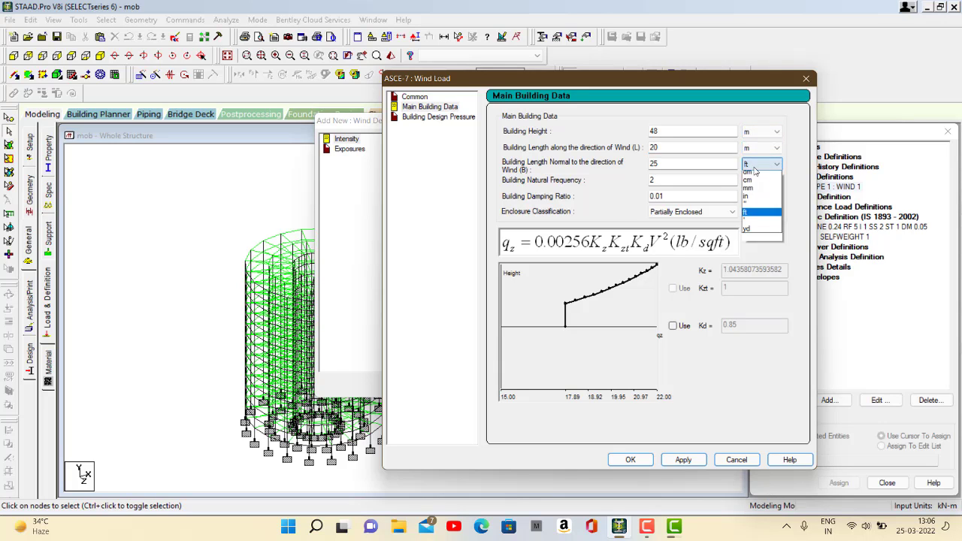
click(751, 181)
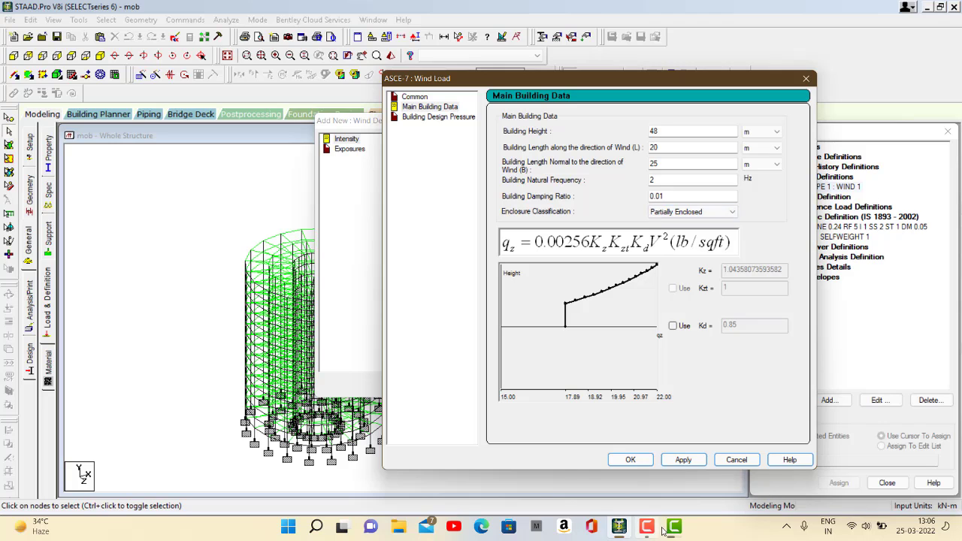
click(683, 459)
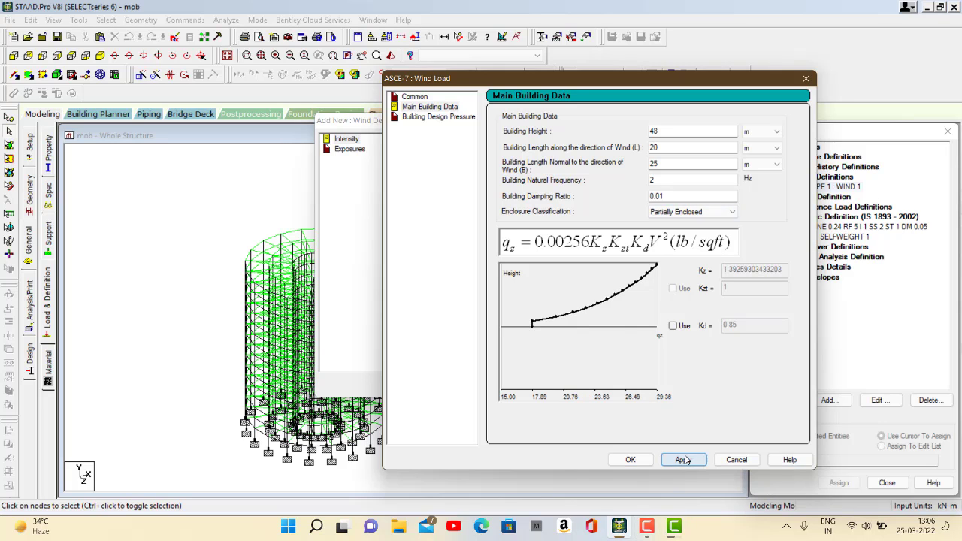
Generate the ASCE-7 design pressure for the windward wall and add the resulting intensity table to the WIND 1 definition
click(418, 117)
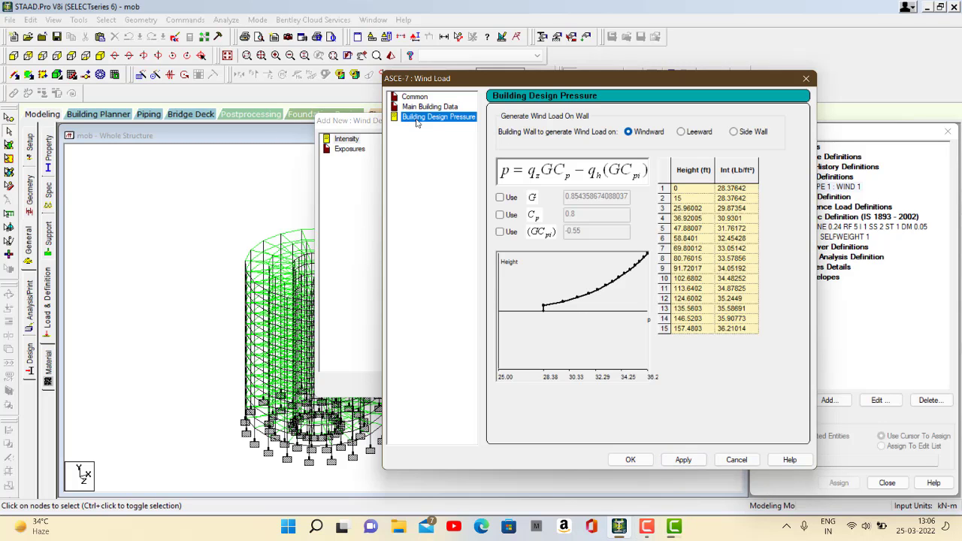
click(681, 459)
click(630, 460)
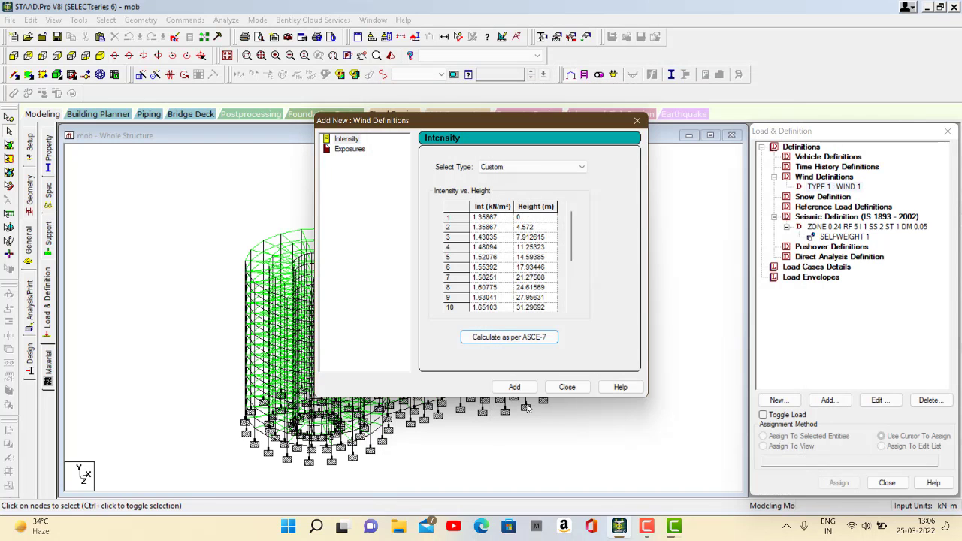
click(516, 387)
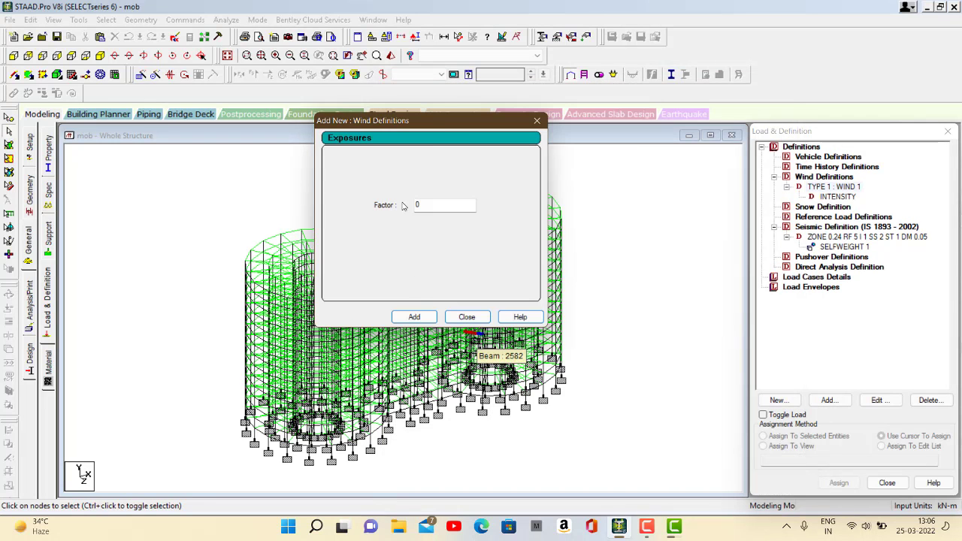
Add an exposure with a factor of 1 to the WIND 1 definition
double_click(426, 203)
click(414, 317)
click(467, 317)
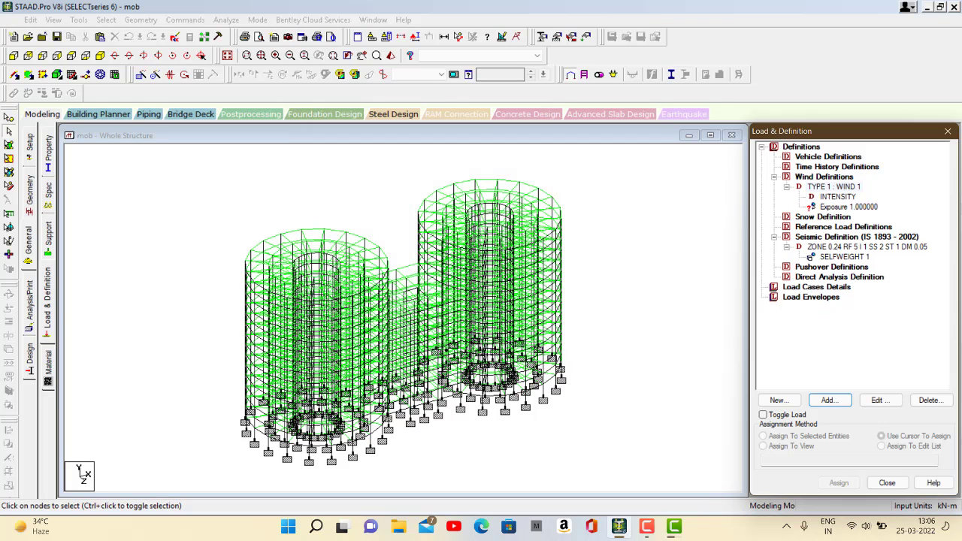
Assign the wind exposure to the whole structure using the Assign To View method, and clear the node selection
click(836, 208)
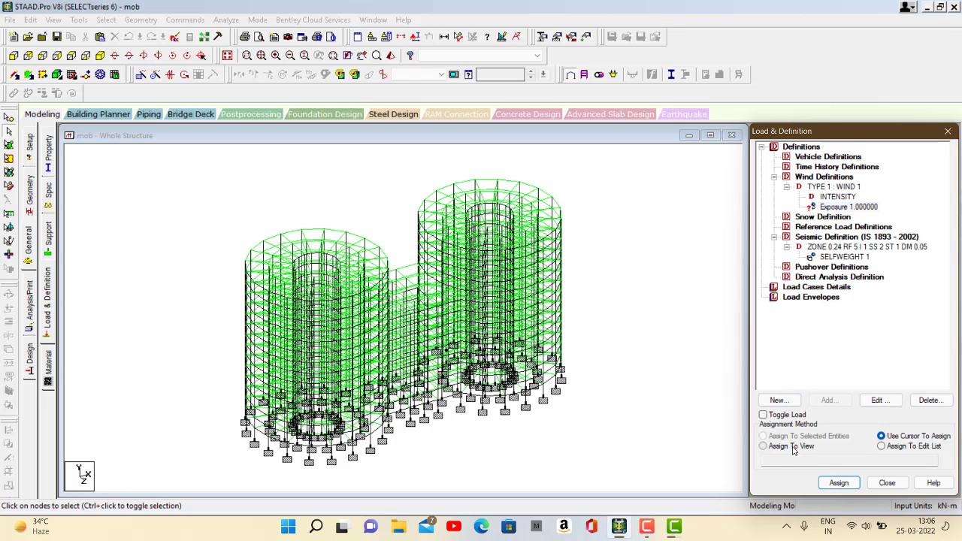
click(789, 447)
click(839, 483)
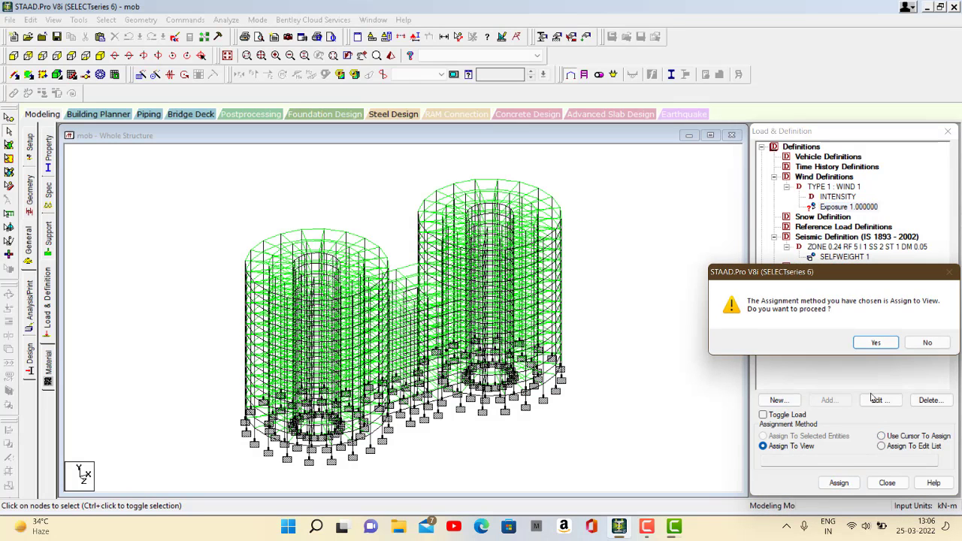
click(876, 343)
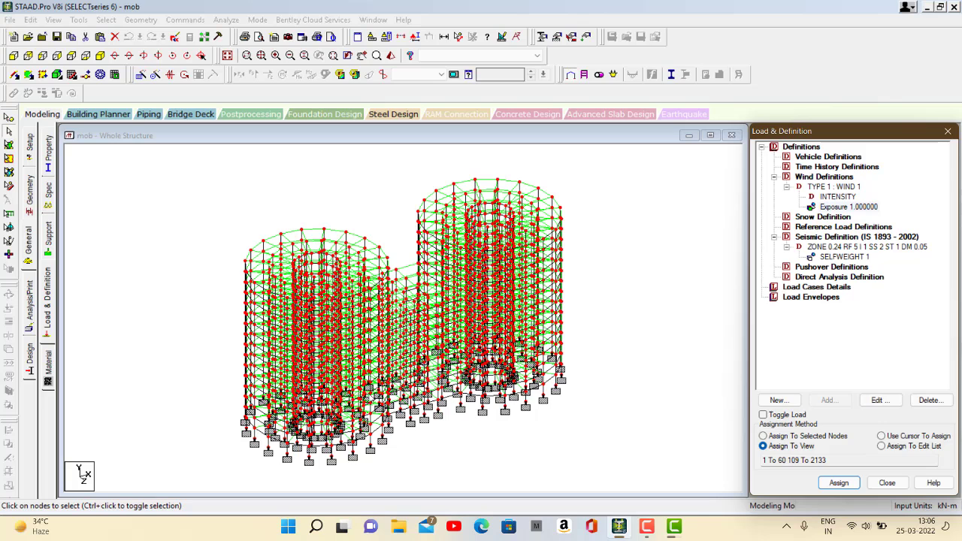
click(234, 289)
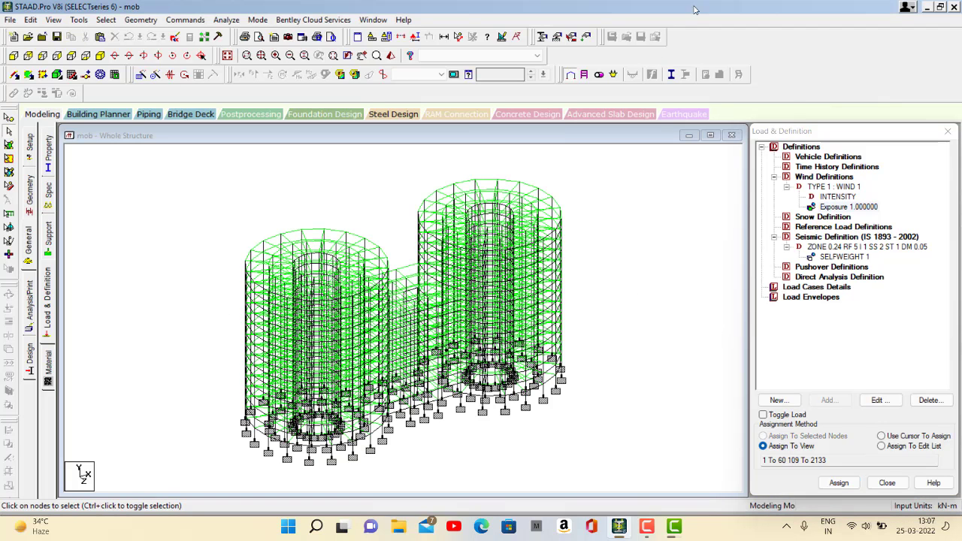
Add primary load case 1 with the Seismic loading type and the title WQ X
click(781, 288)
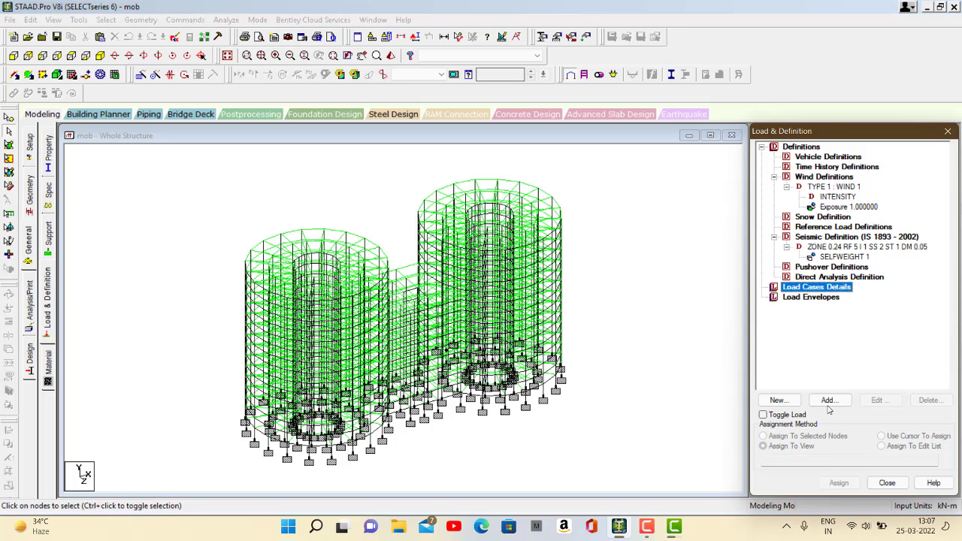
click(828, 401)
click(526, 192)
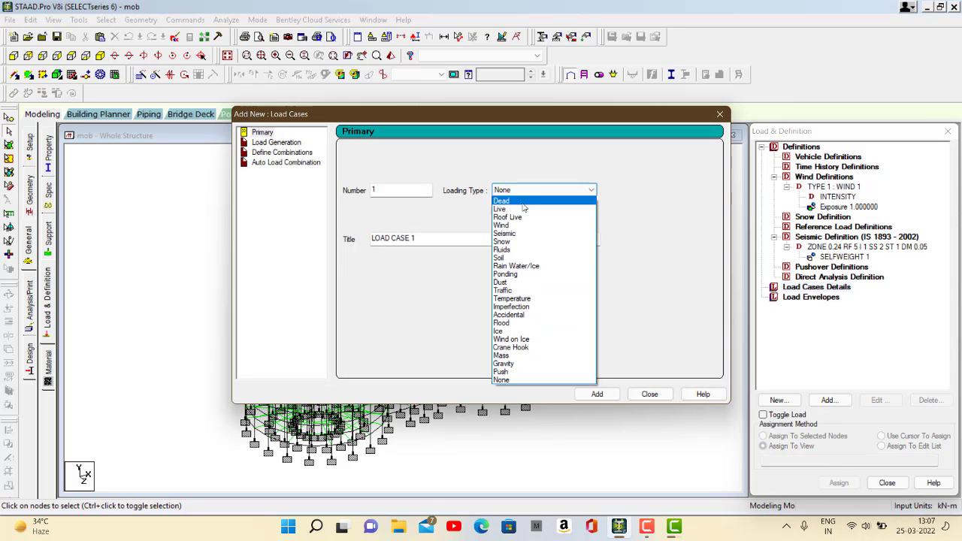
click(522, 233)
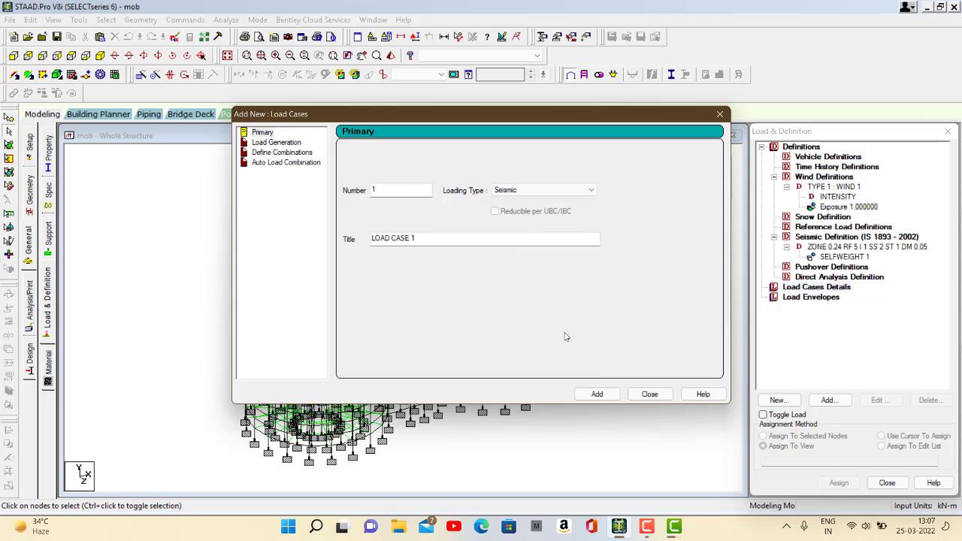
drag(422, 239, 317, 234)
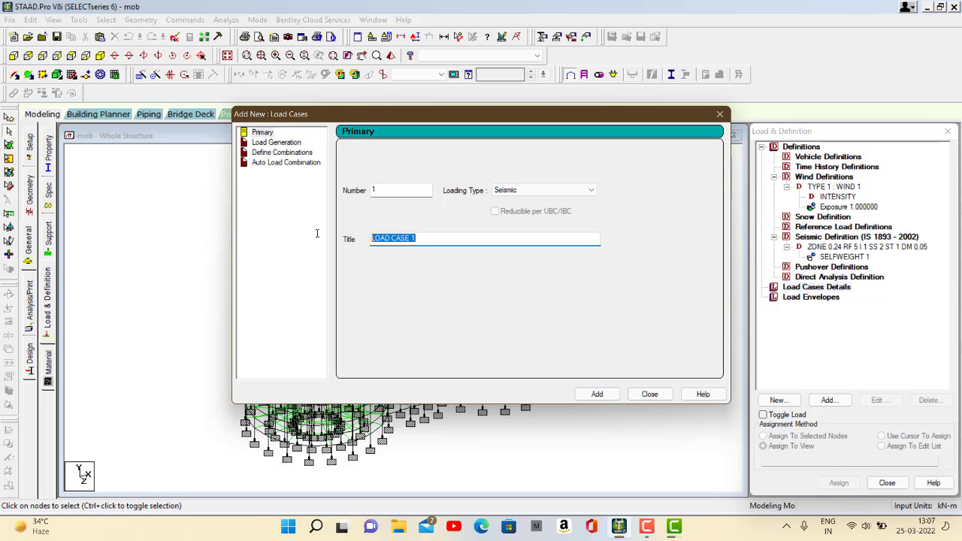
key(BackSpace)
text(W)
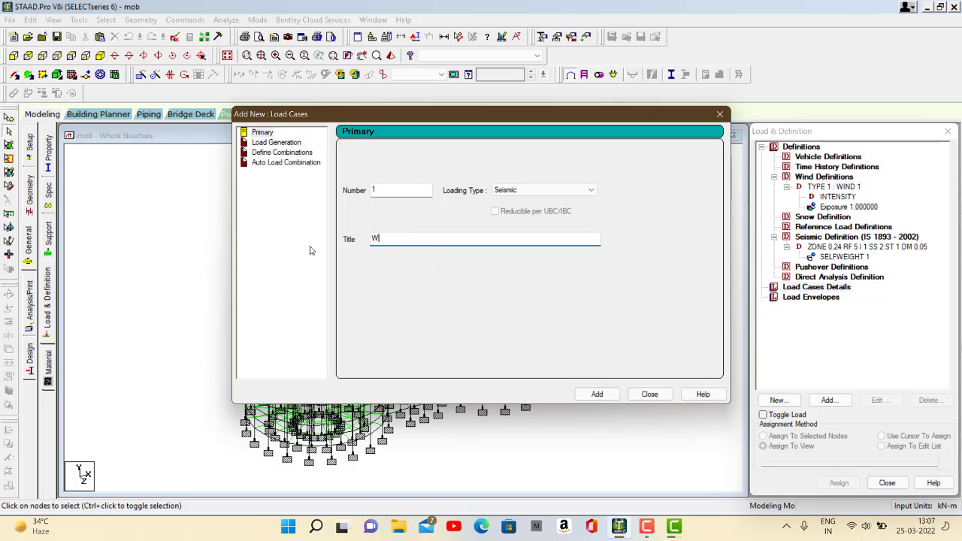
text(Q X)
key(Return)
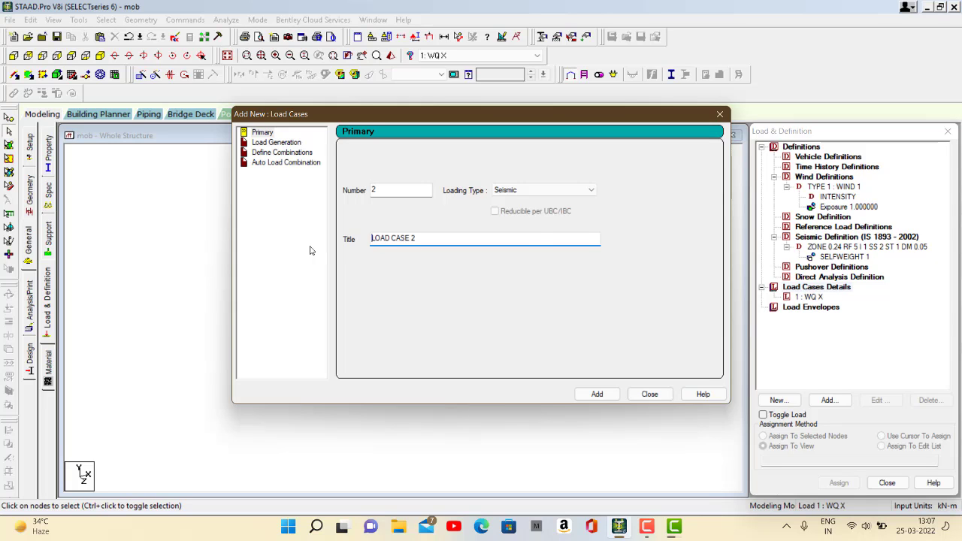
Add primary load case 2 with the Seismic loading type and the title EQ Z
key(BackSpace)
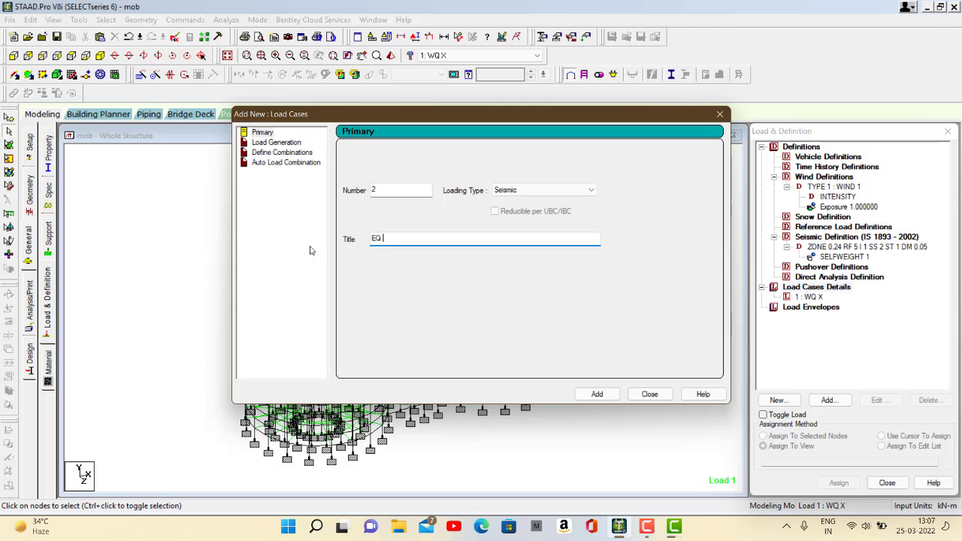
text(EQ Z)
key(Return)
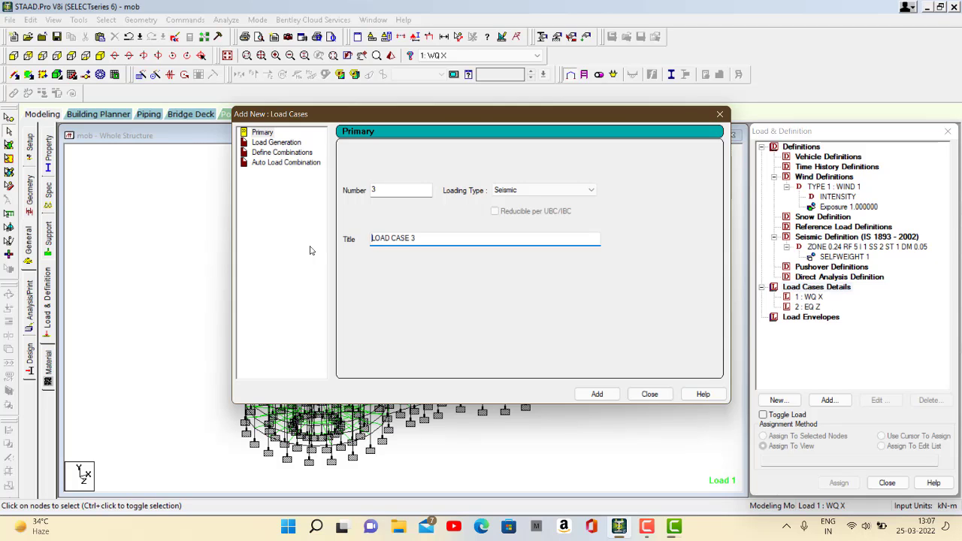
Add primary load case 3 with the Wind loading type and the title WL
click(533, 191)
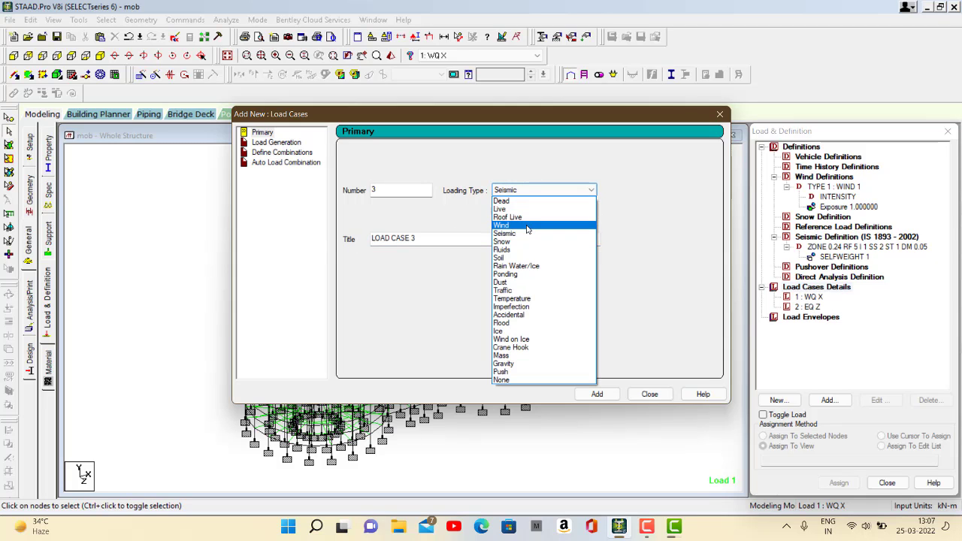
click(518, 228)
drag(411, 238, 331, 236)
key(BackSpace)
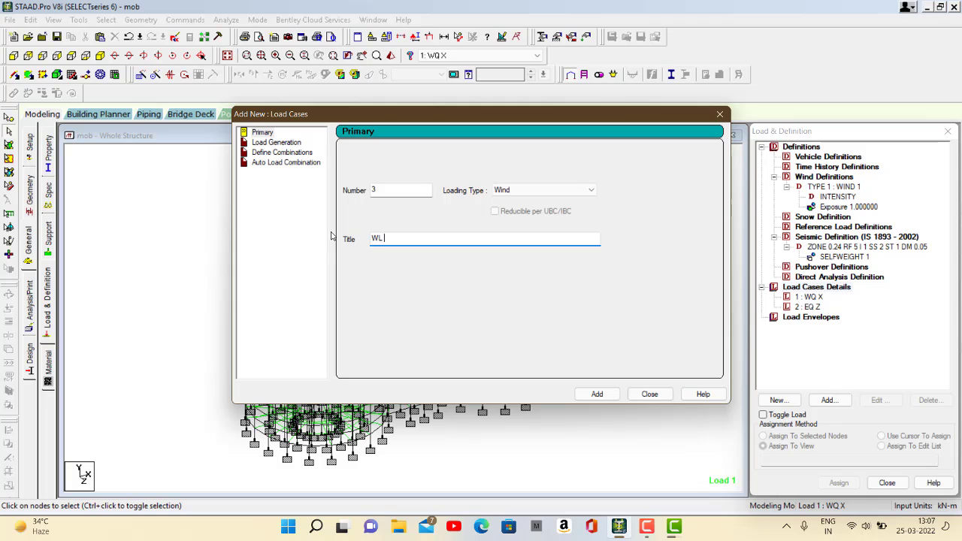
key(Return)
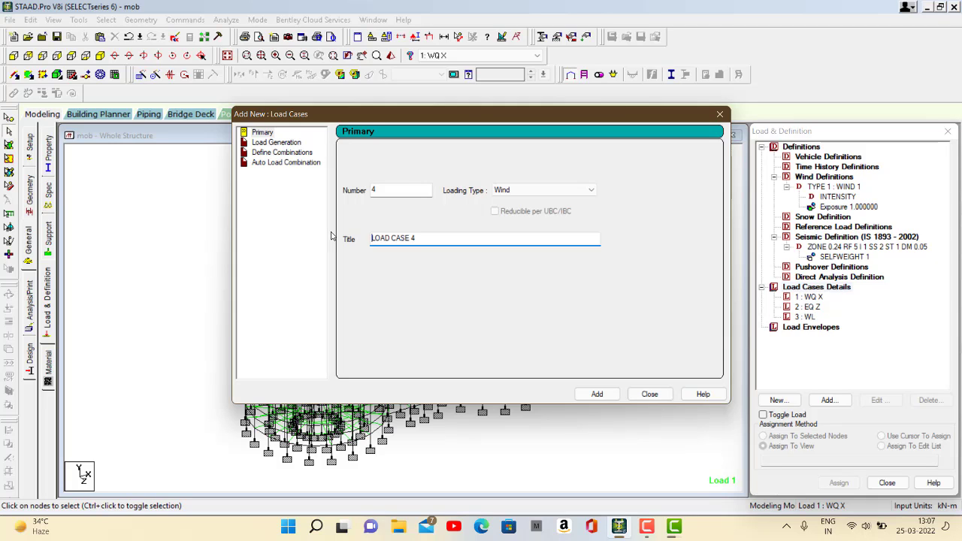
Add primary load case 4 with the Dead loading type and the title DL
click(567, 193)
click(576, 203)
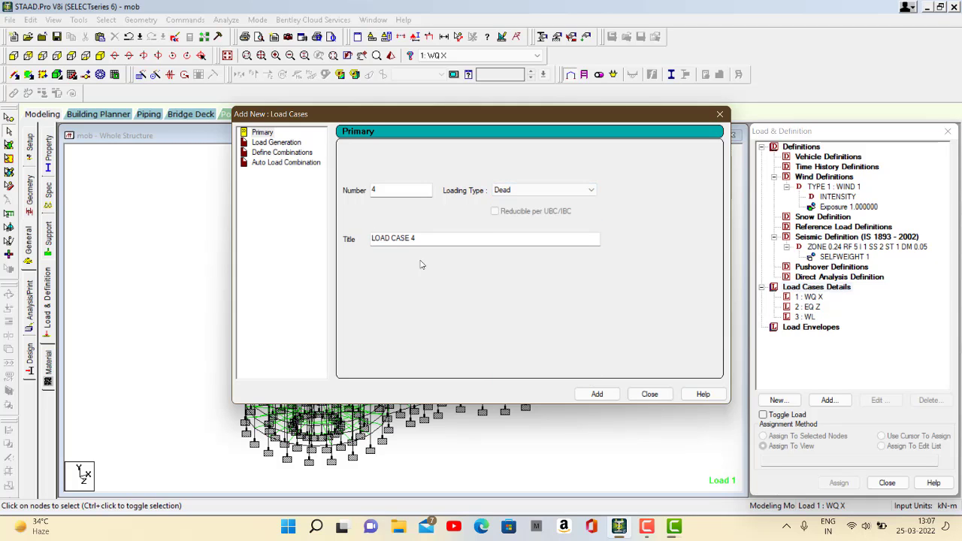
drag(432, 239, 278, 233)
key(BackSpace)
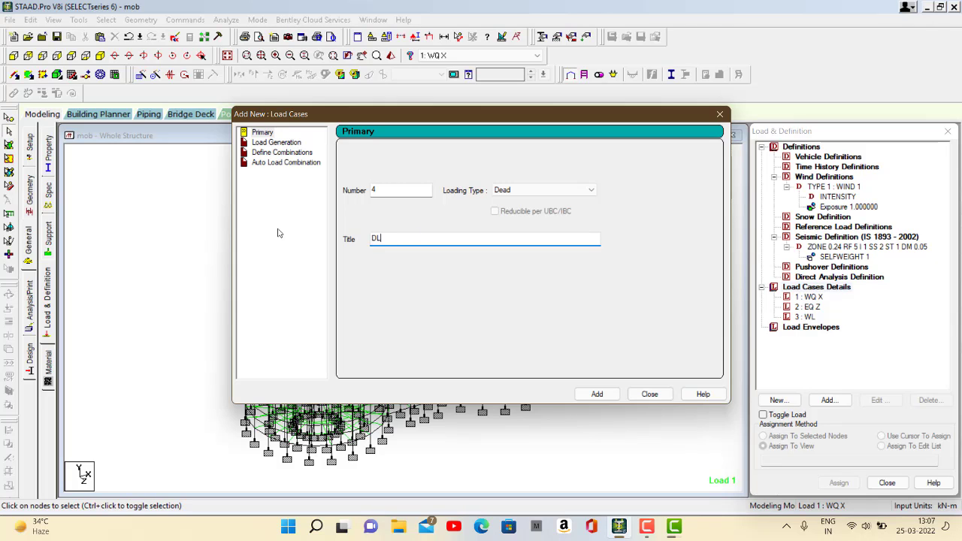
key(Return)
Add primary load case 5 with the Live loading type and the title LL, and finish creating load cases
click(527, 197)
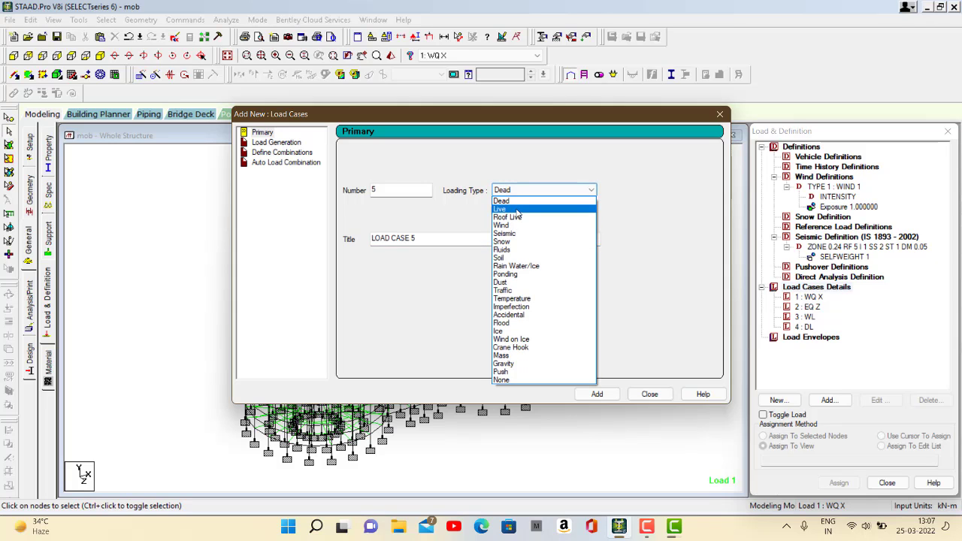
click(517, 210)
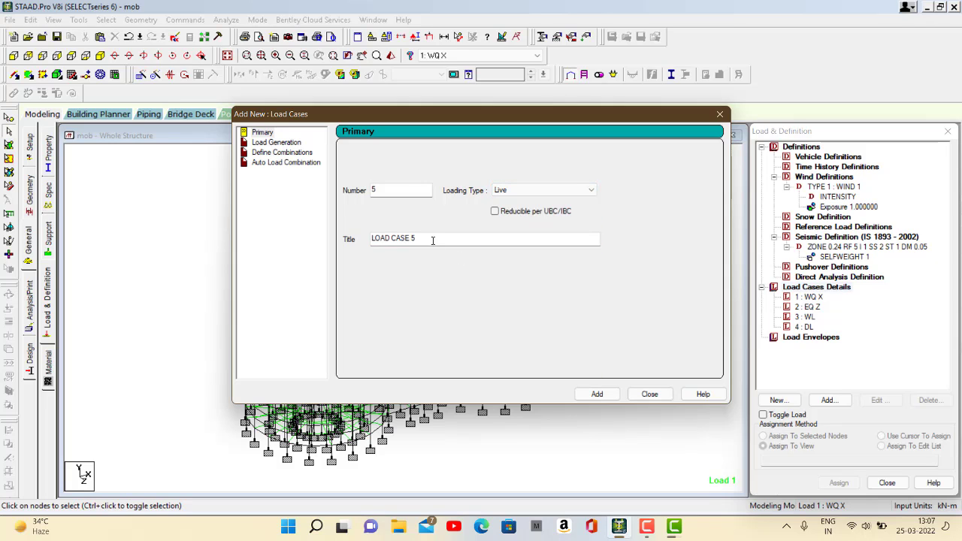
drag(431, 238, 347, 245)
key(BackSpace)
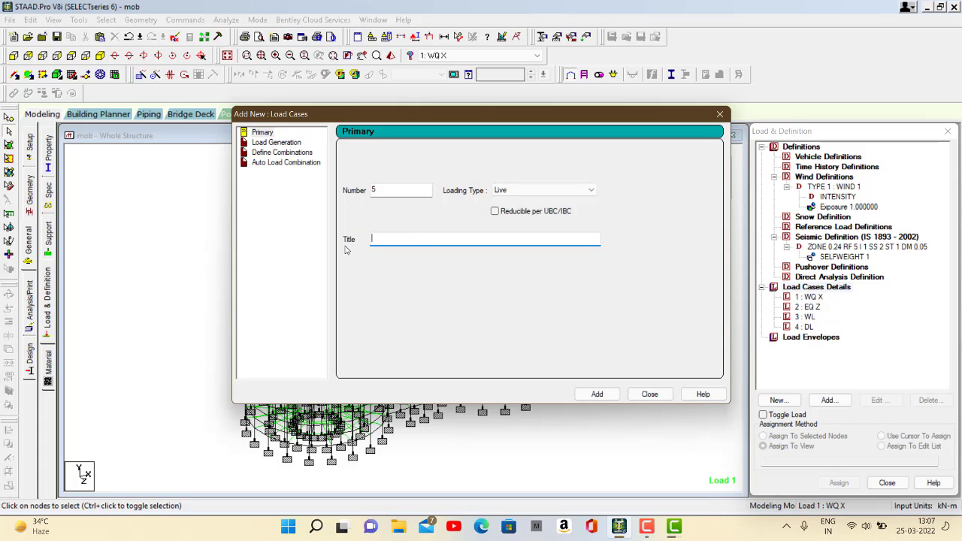
text(LL)
key(Return)
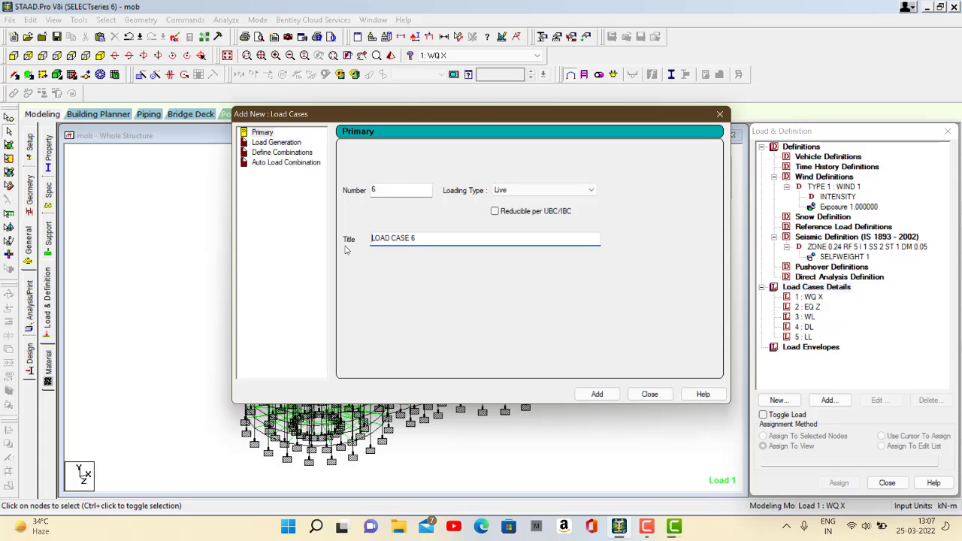
click(650, 394)
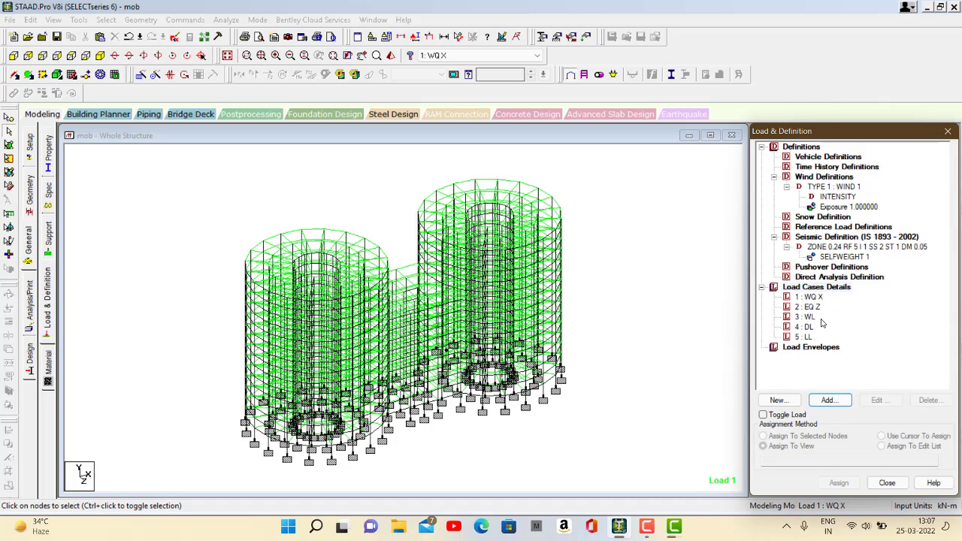
Add a seismic load in the X direction with factor 1 to load case 1
click(809, 297)
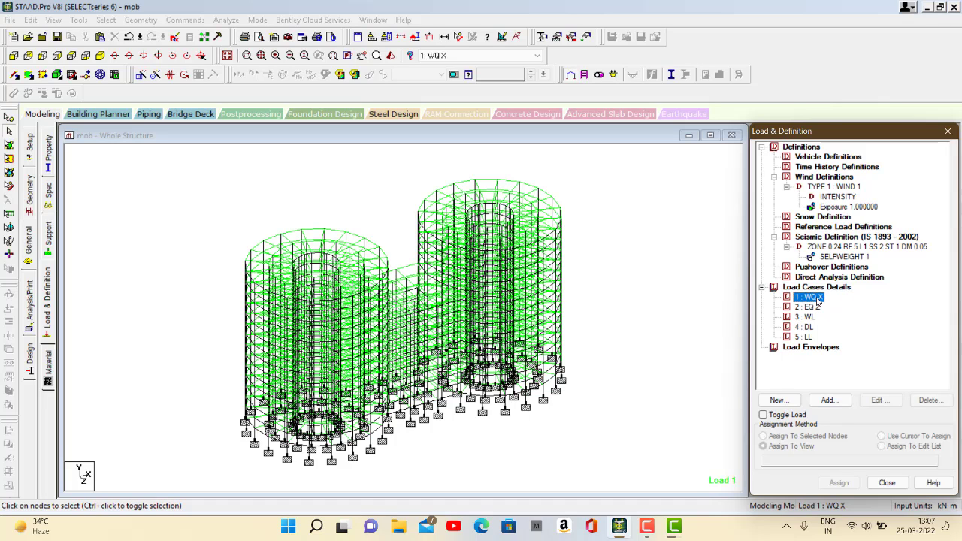
click(829, 400)
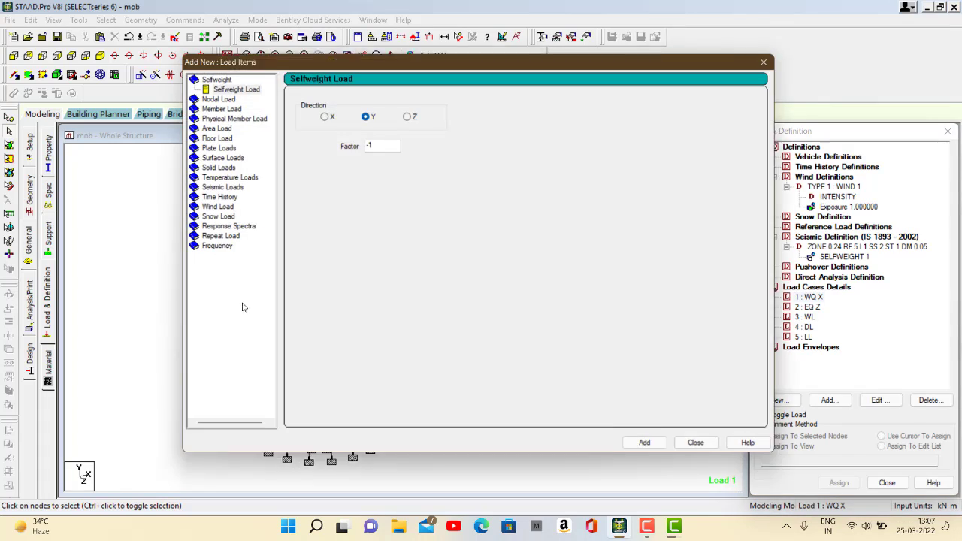
click(211, 188)
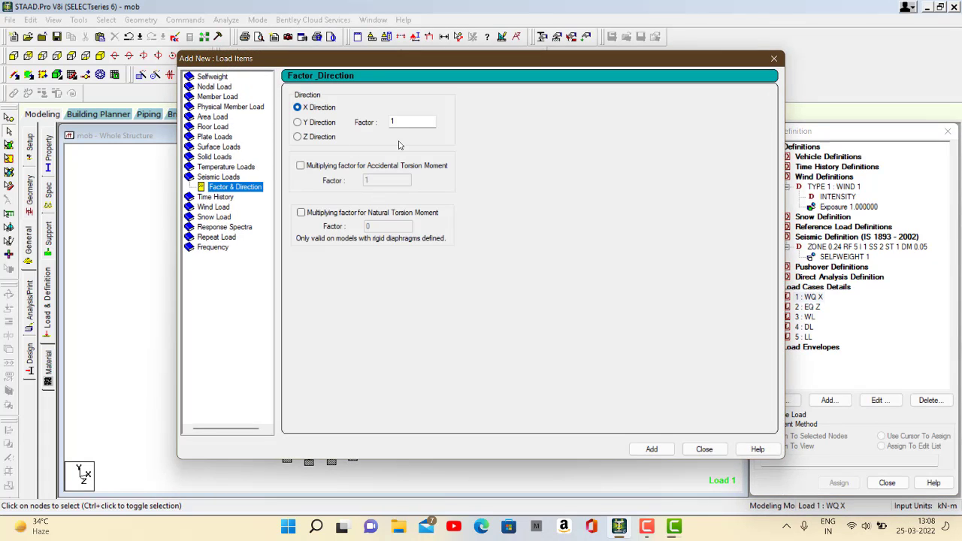
click(651, 450)
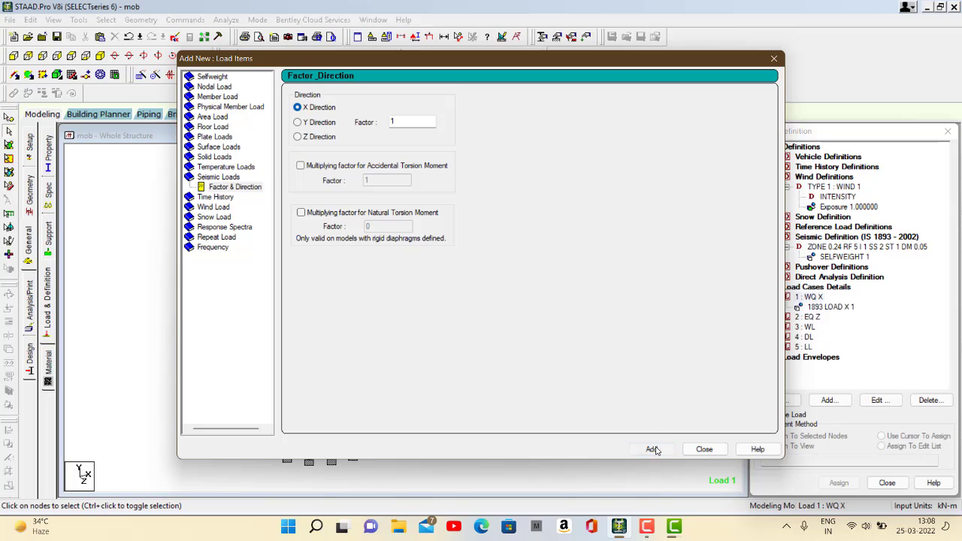
click(704, 449)
Add a seismic load in the Z direction with factor 1 to load case 2, EQ Z
click(809, 318)
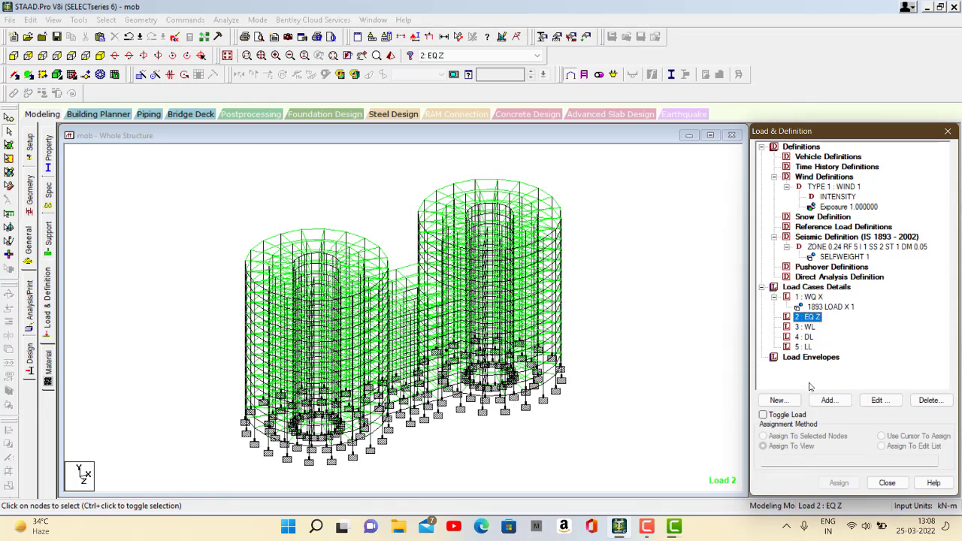
click(829, 399)
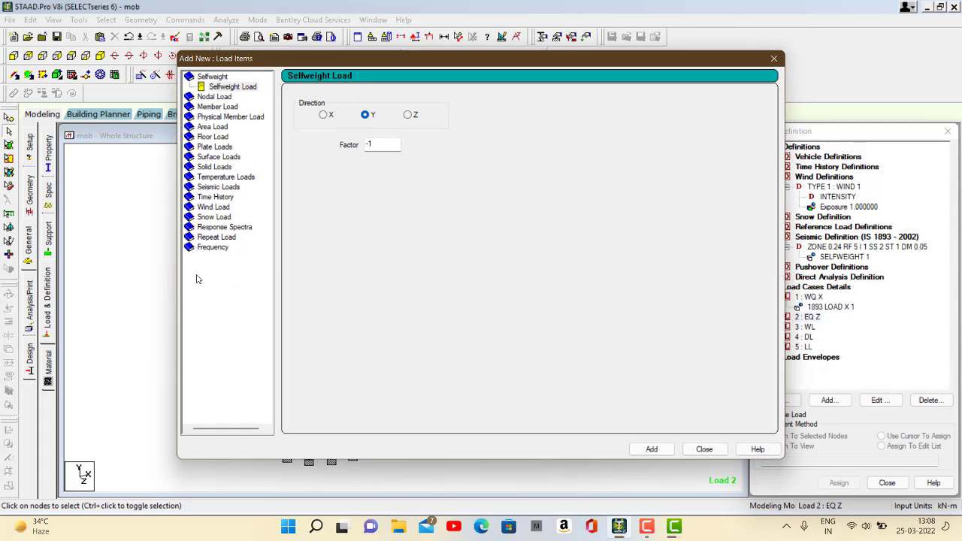
click(202, 208)
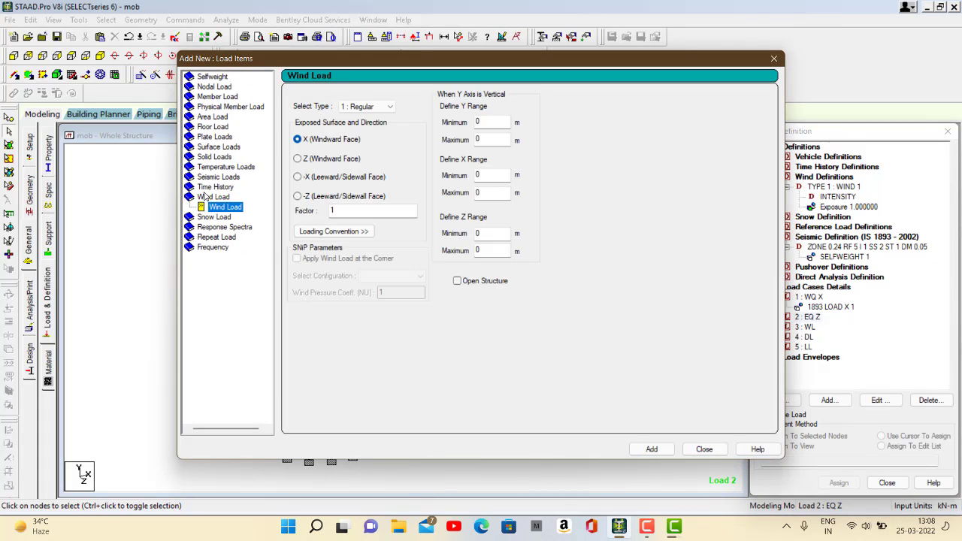
click(208, 178)
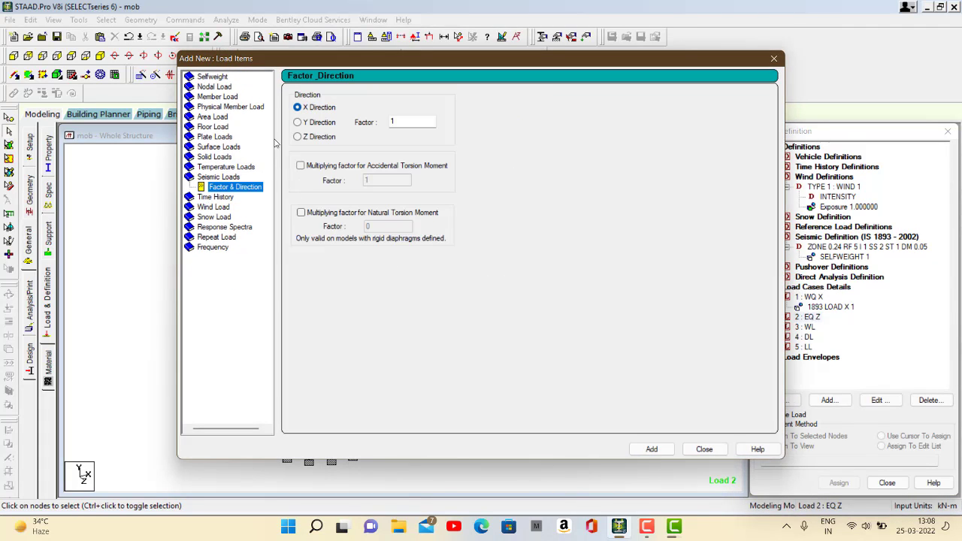
click(299, 136)
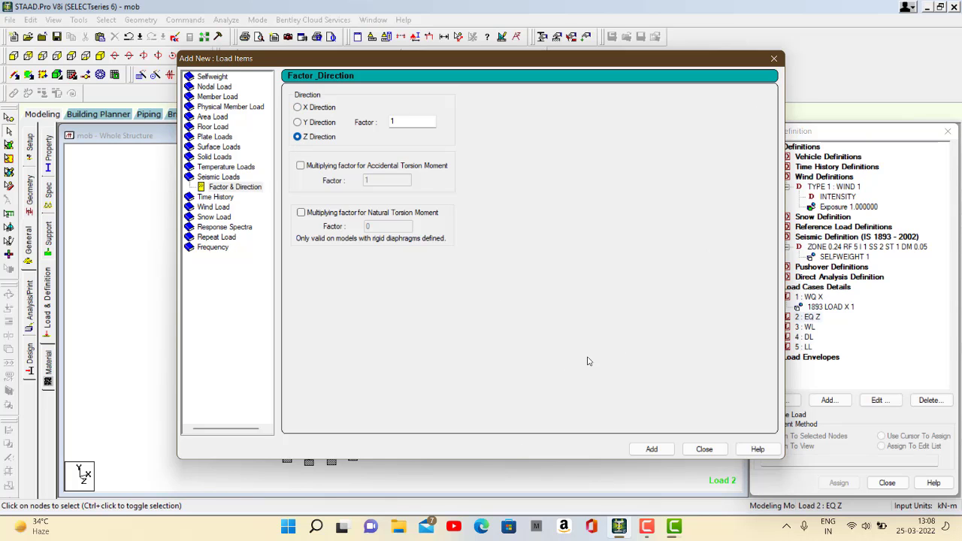
click(651, 449)
click(704, 450)
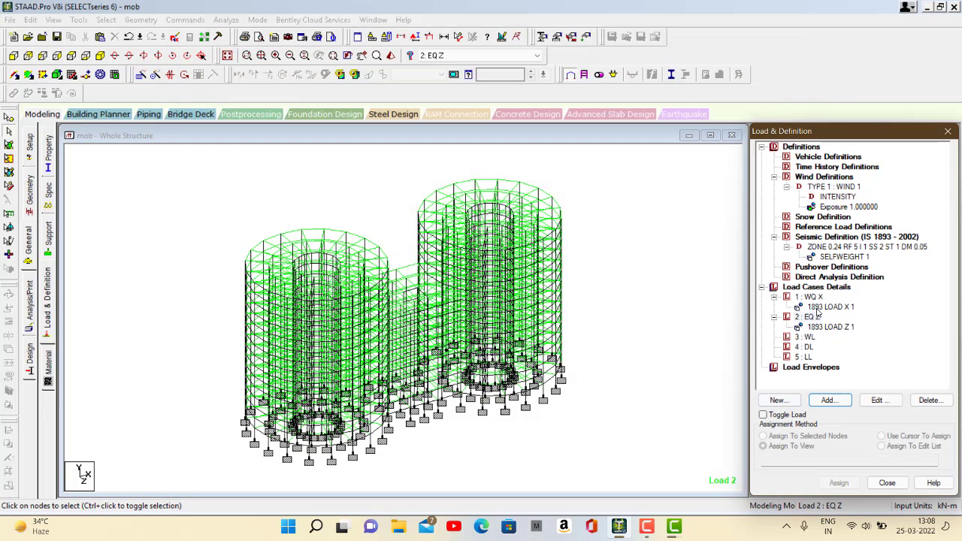
Add a type 1 wind load on the X windward face to case 3, WL, with factor 1 and Y range 10 to 48 m
click(805, 336)
click(828, 400)
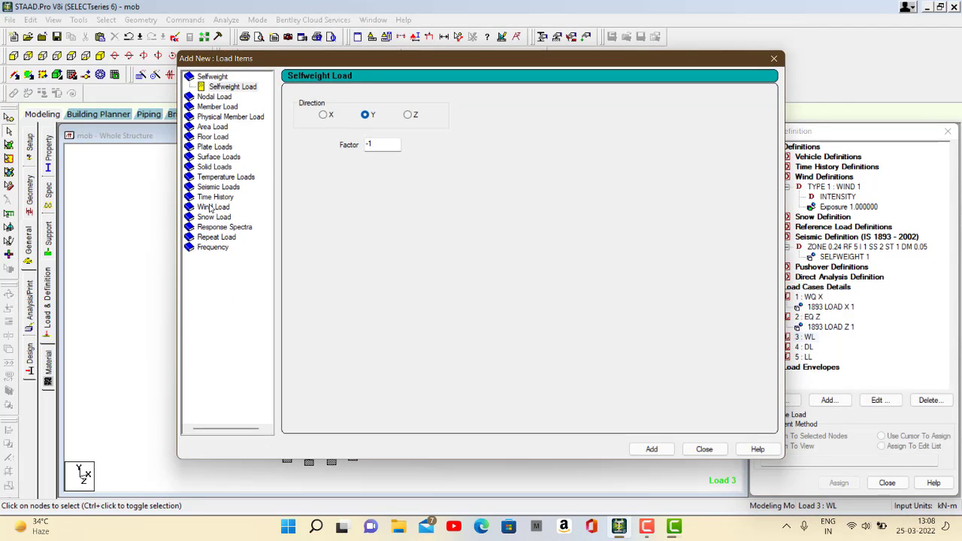
click(211, 208)
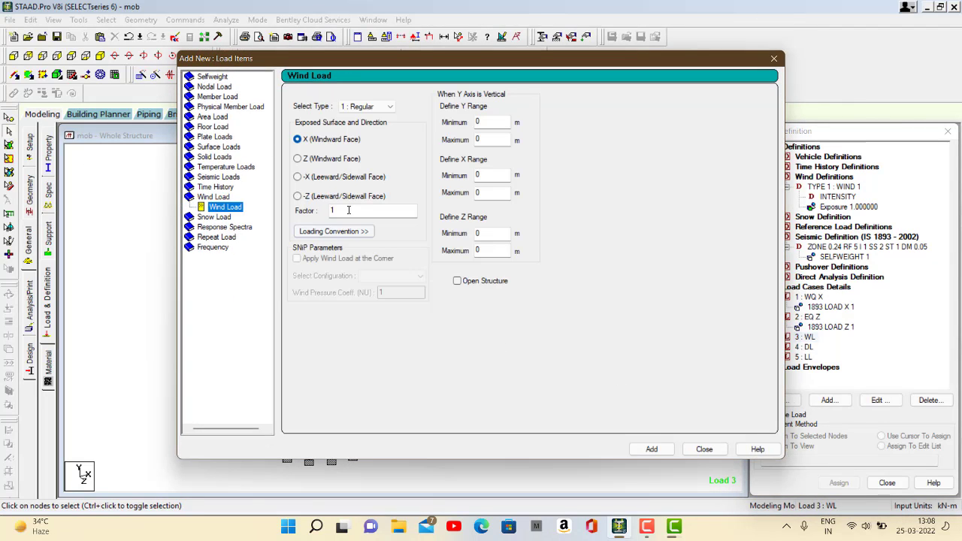
double_click(482, 122)
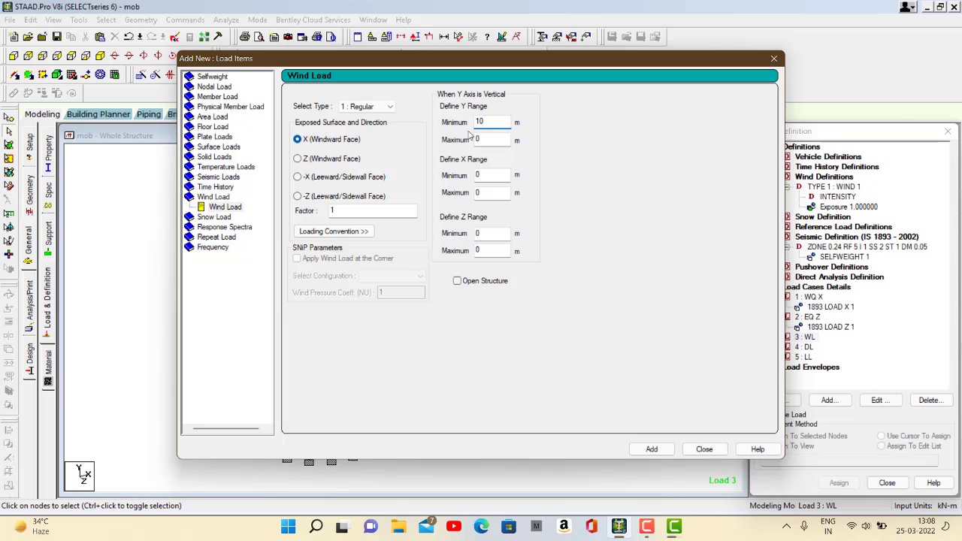
click(479, 138)
click(651, 448)
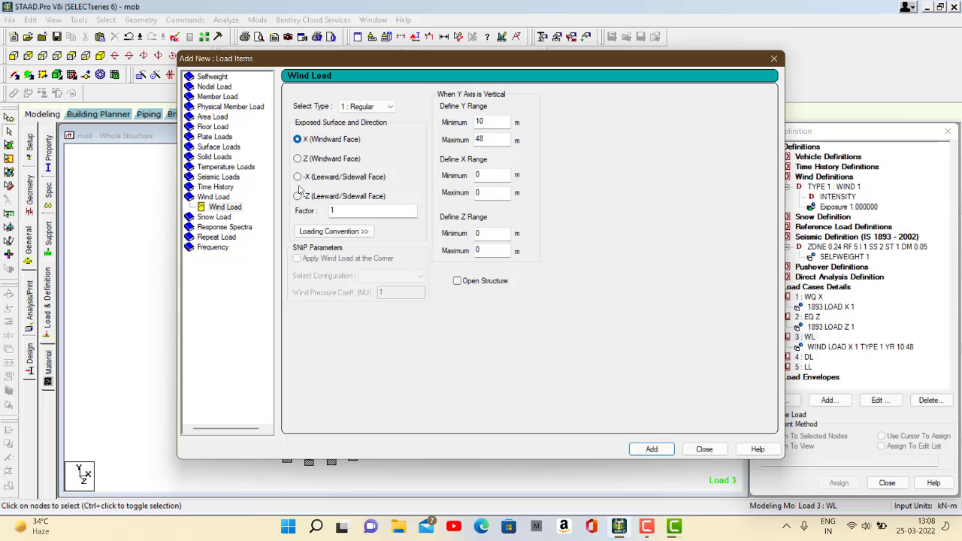
Add another X windward wind load to load case WL with factor -1 over the same Y range
click(330, 211)
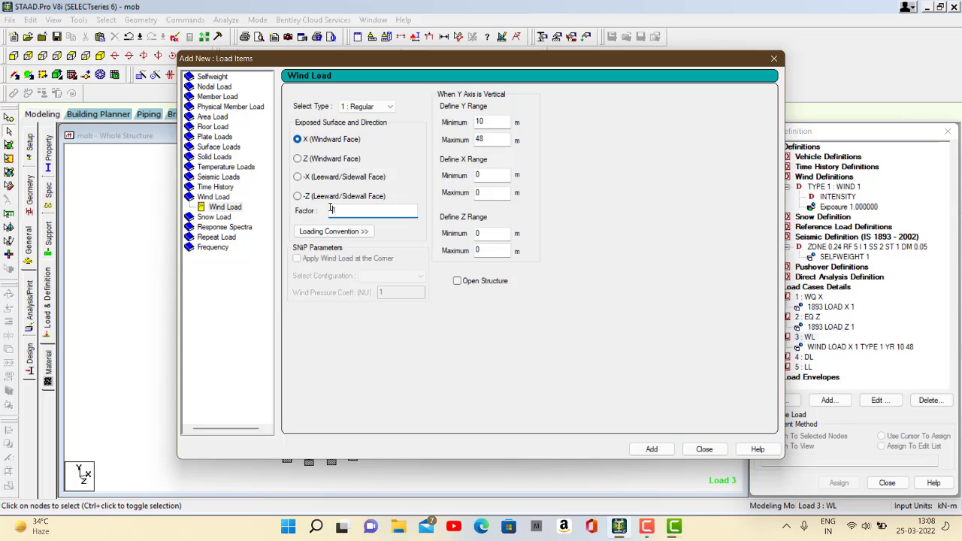
text(-)
click(654, 451)
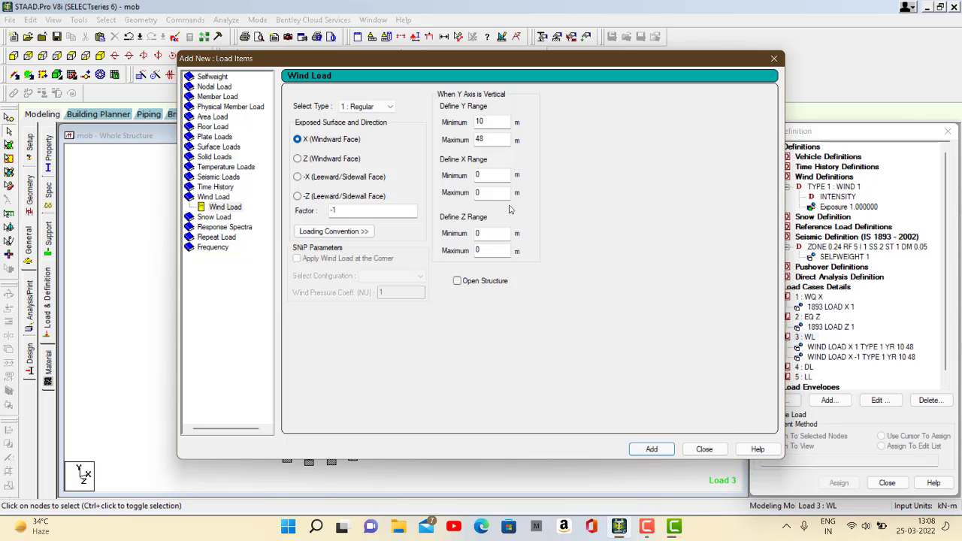
Add a Z windward wind load with factor 1 to load case WL over the 10 to 48 m Y range
click(331, 210)
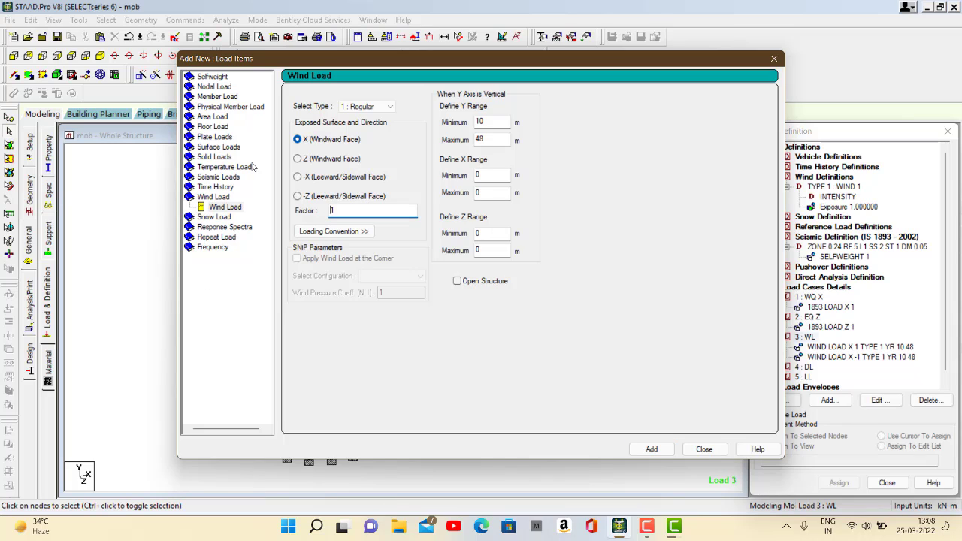
click(303, 160)
click(652, 449)
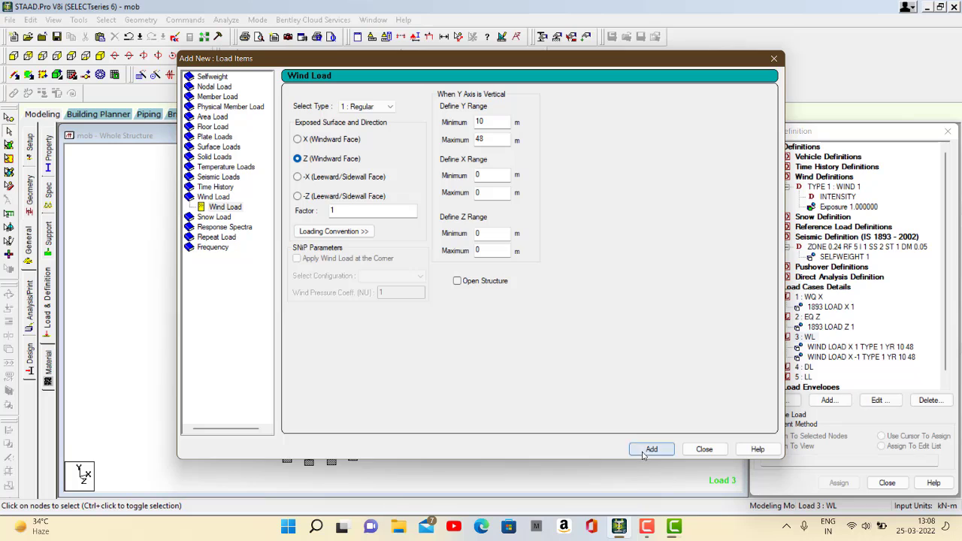
Add a Z windward wind load with factor -1 to load case WL and finish adding its wind items
click(332, 211)
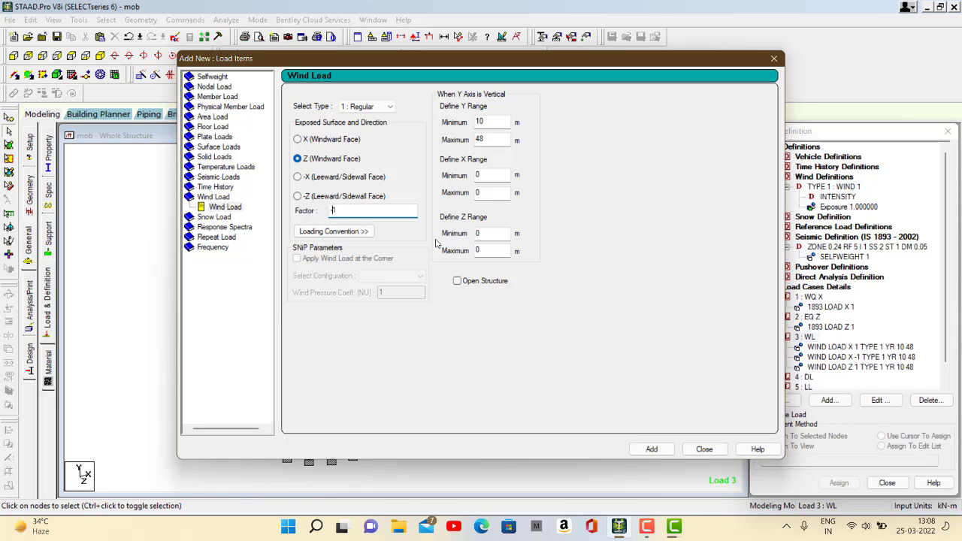
text(-)
click(652, 449)
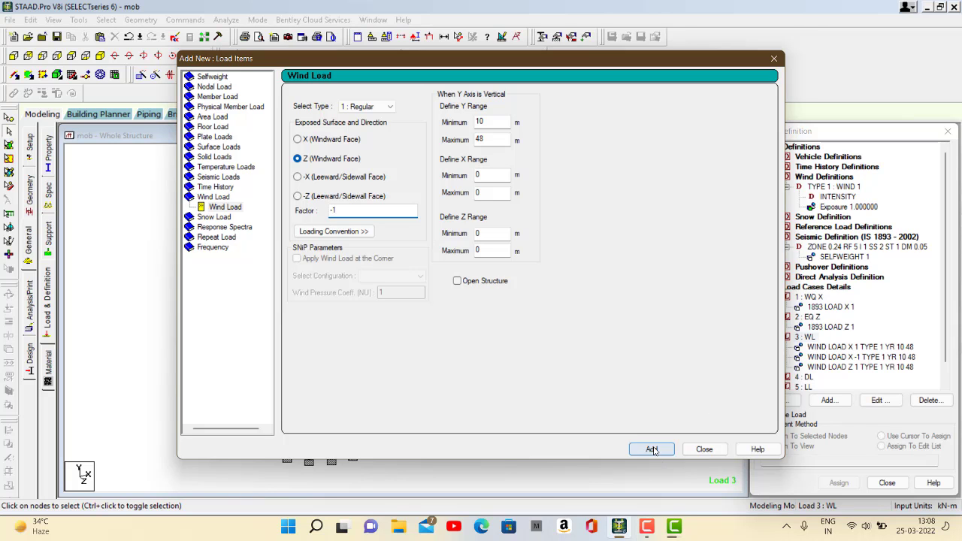
click(699, 450)
scroll(787, 381, down, 3)
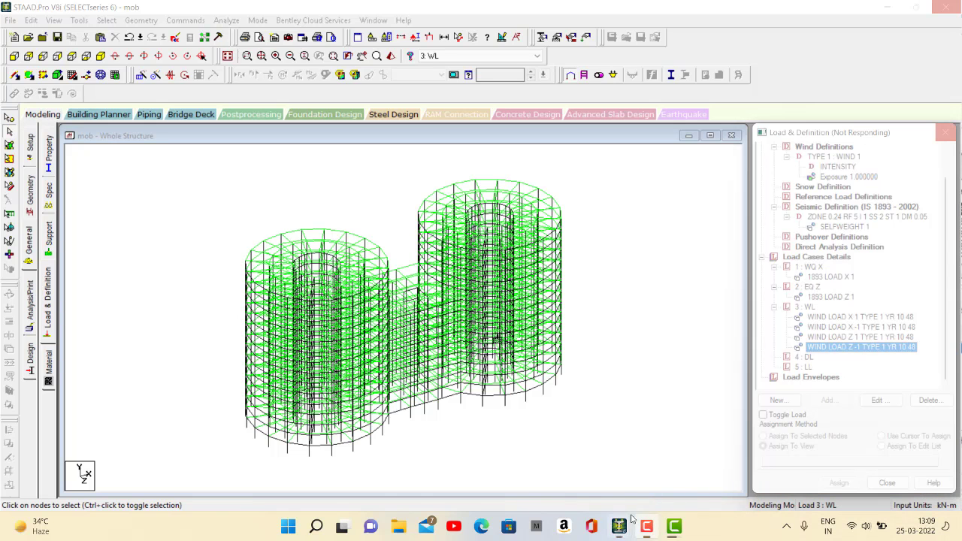
Add a selfweight load in the Y direction with factor -1 to load case 4, DL
mouse_move(101, 526)
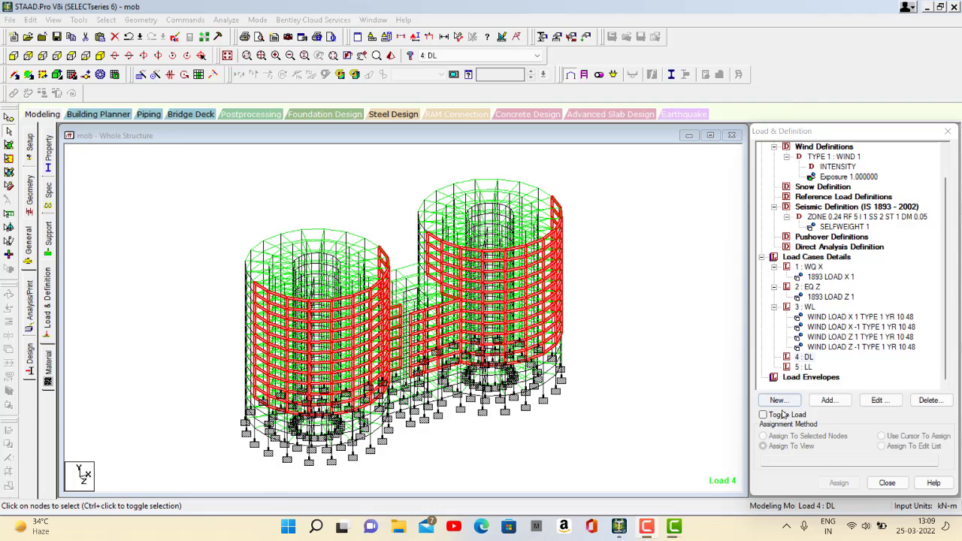
click(804, 356)
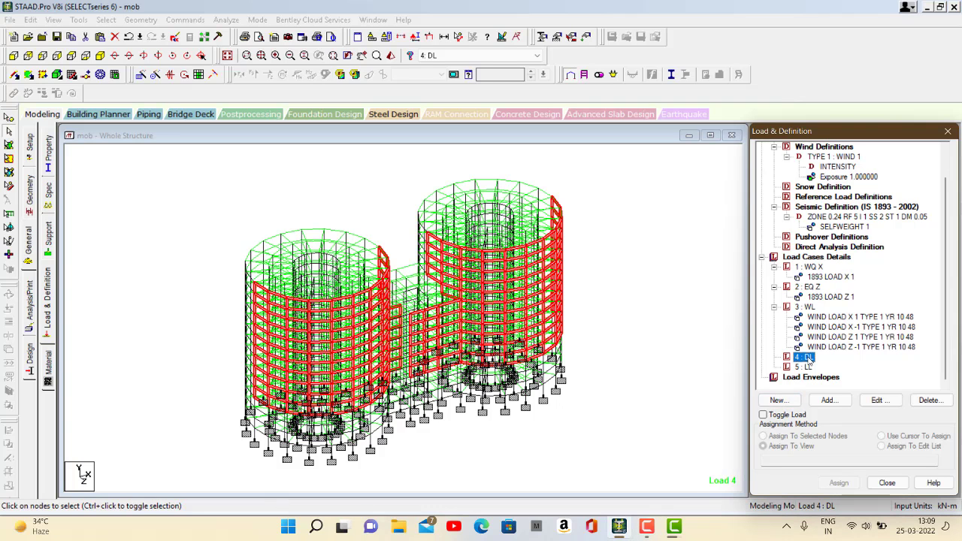
click(824, 399)
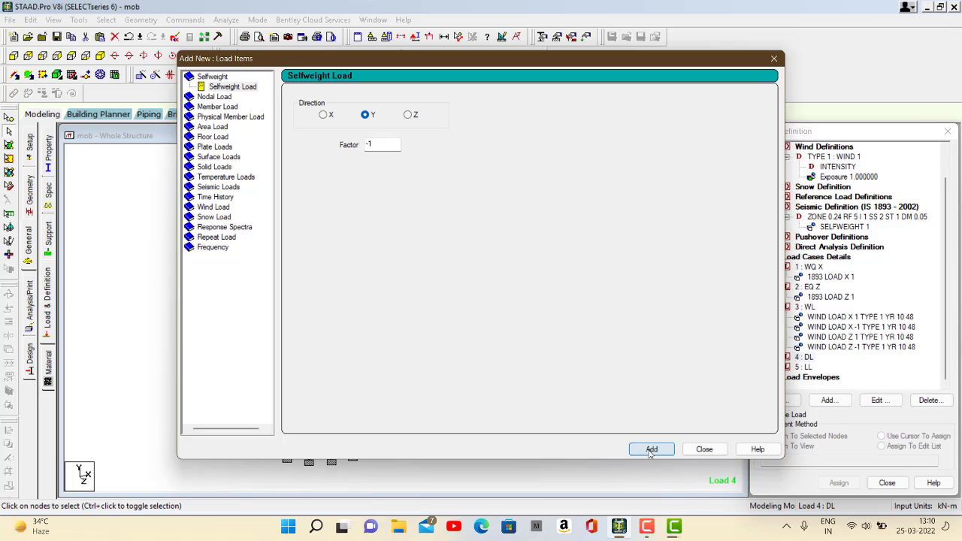
click(651, 449)
click(704, 448)
Add a global Y floor load of -5 kN/m2 over the Y range 3 to 48 m to load case 5, LL
click(803, 376)
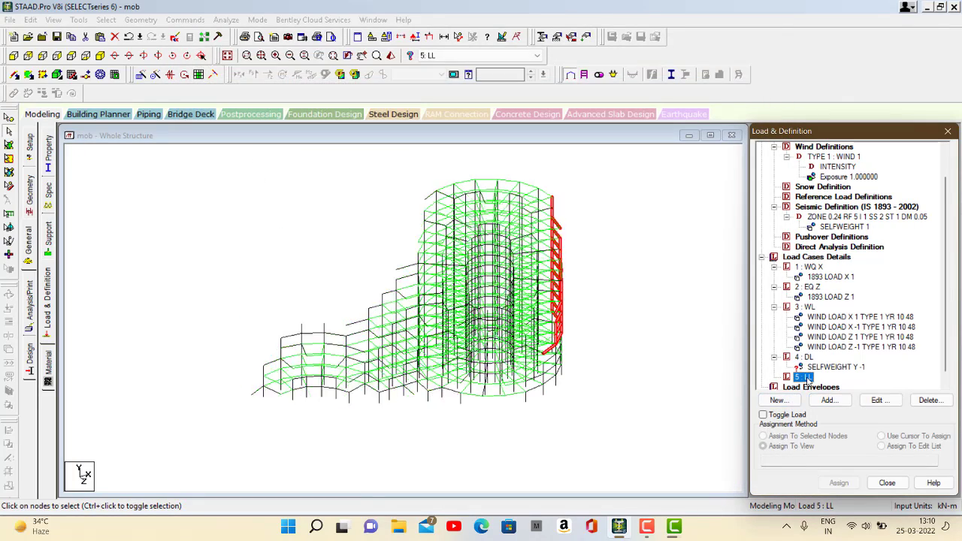
click(827, 401)
click(813, 404)
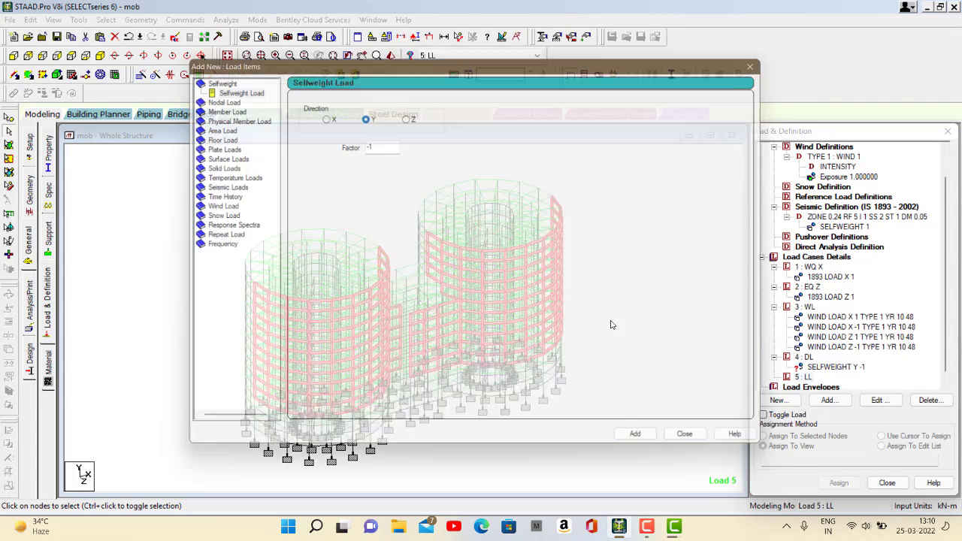
click(212, 137)
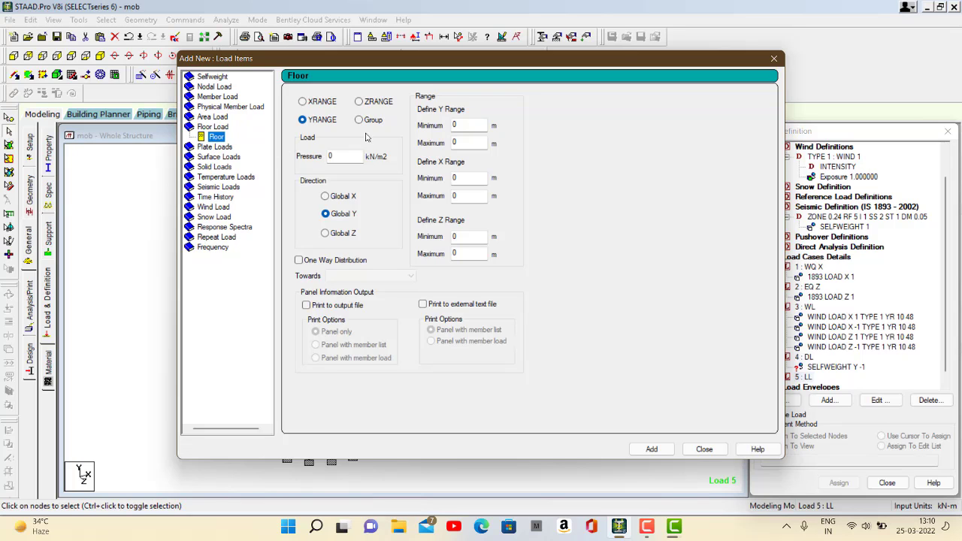
click(453, 126)
key(BackSpace)
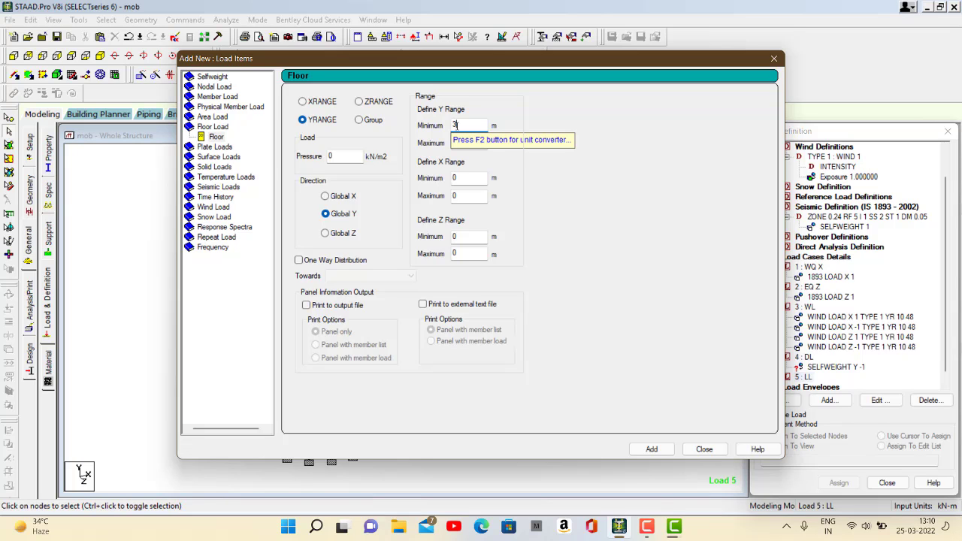
click(454, 141)
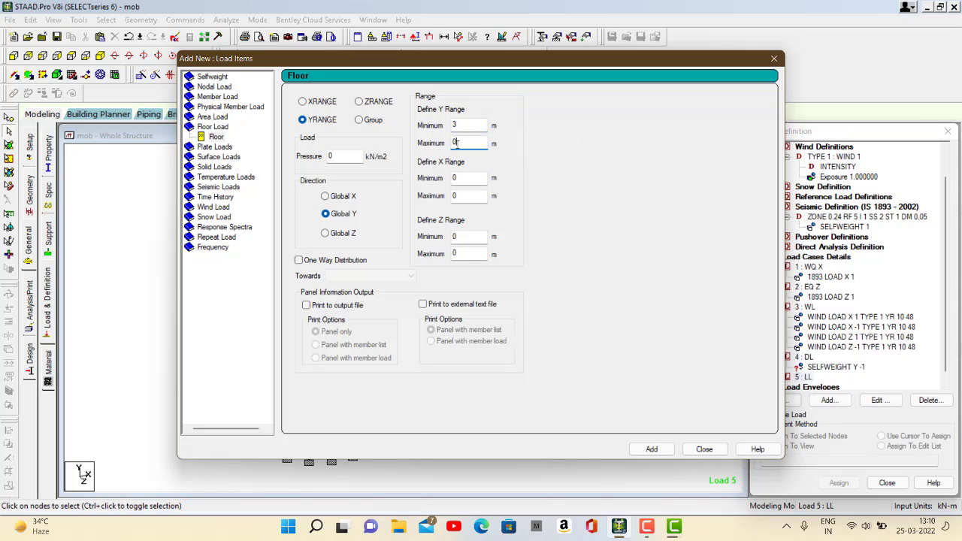
text(48)
click(341, 157)
click(651, 449)
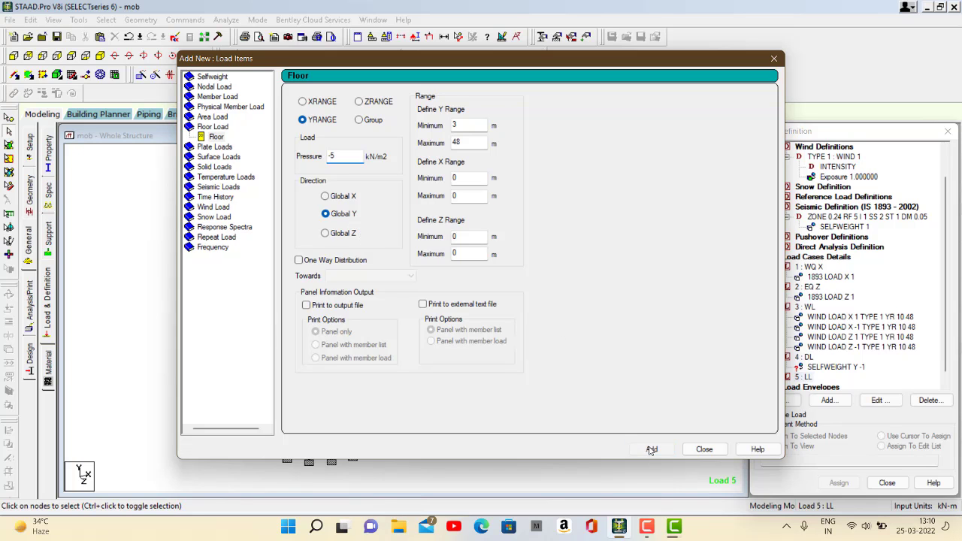
click(694, 449)
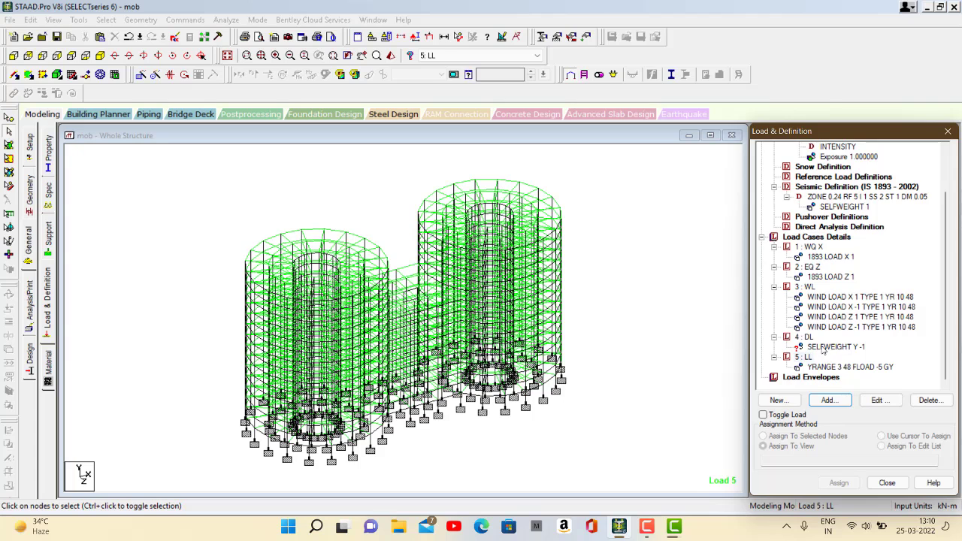
Assign the DL selfweight load to the entire view and select the floor load under LL
click(824, 347)
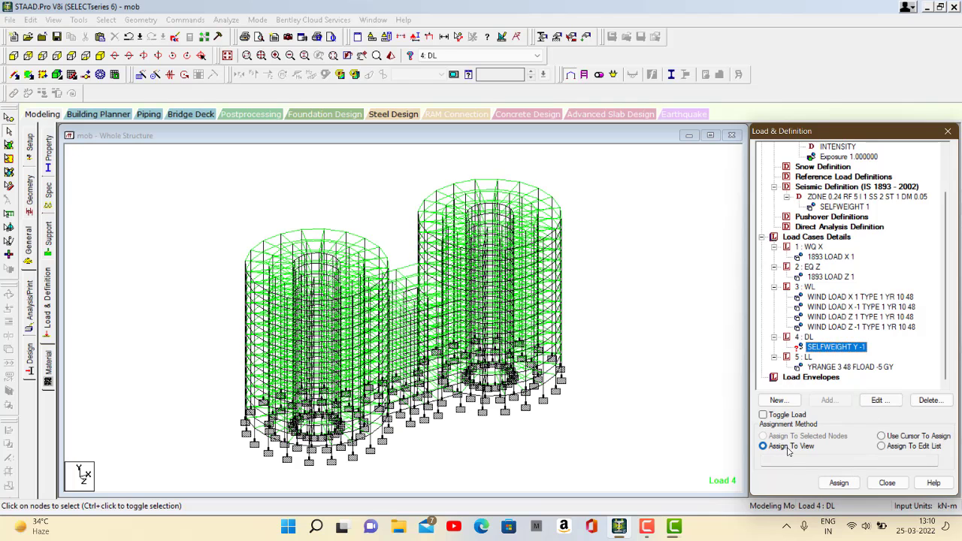
click(839, 484)
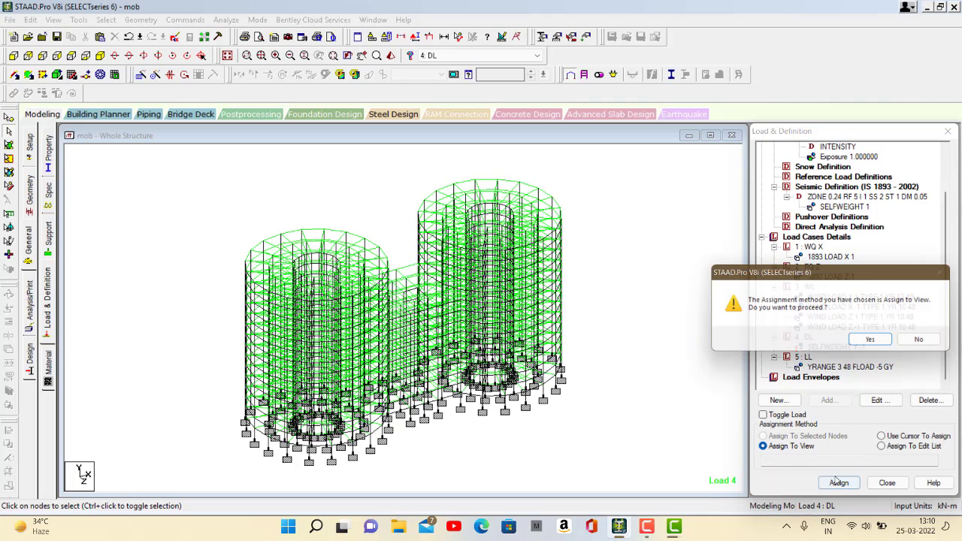
click(873, 343)
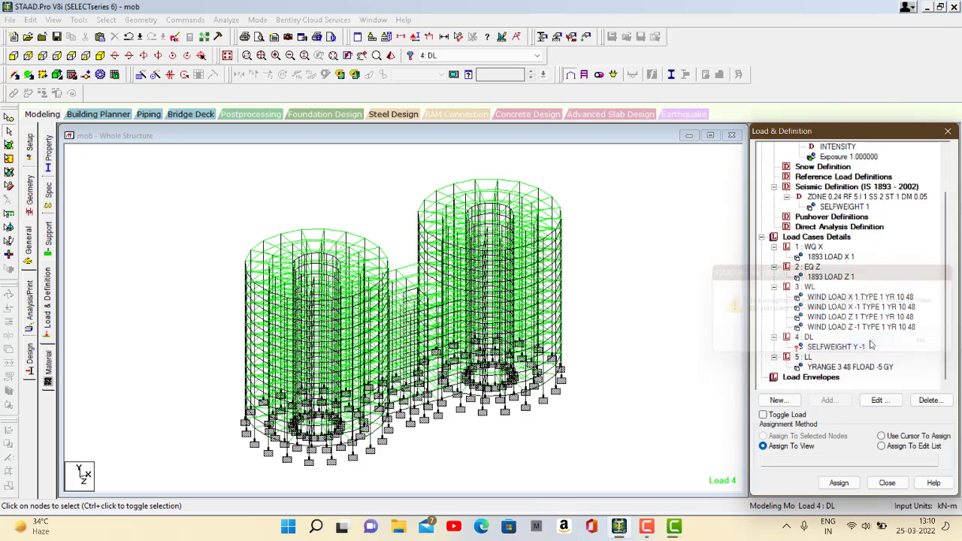
click(817, 367)
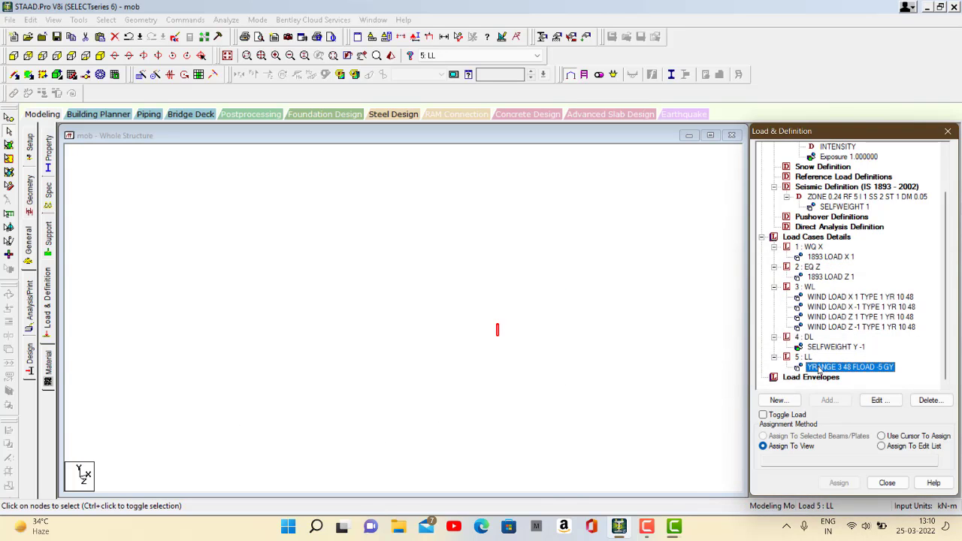
View the geometry details of a beam in the model and let Auto Save save the file
double_click(497, 332)
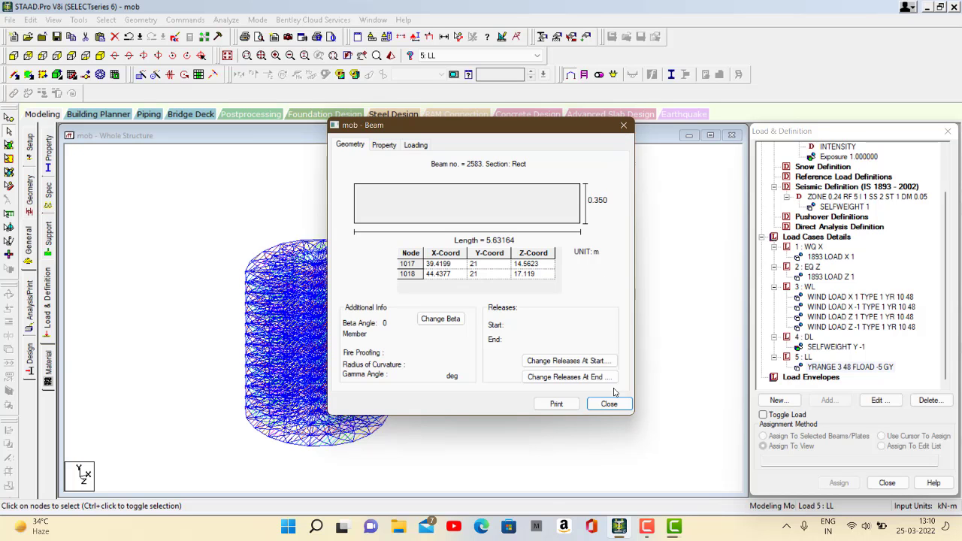
click(609, 405)
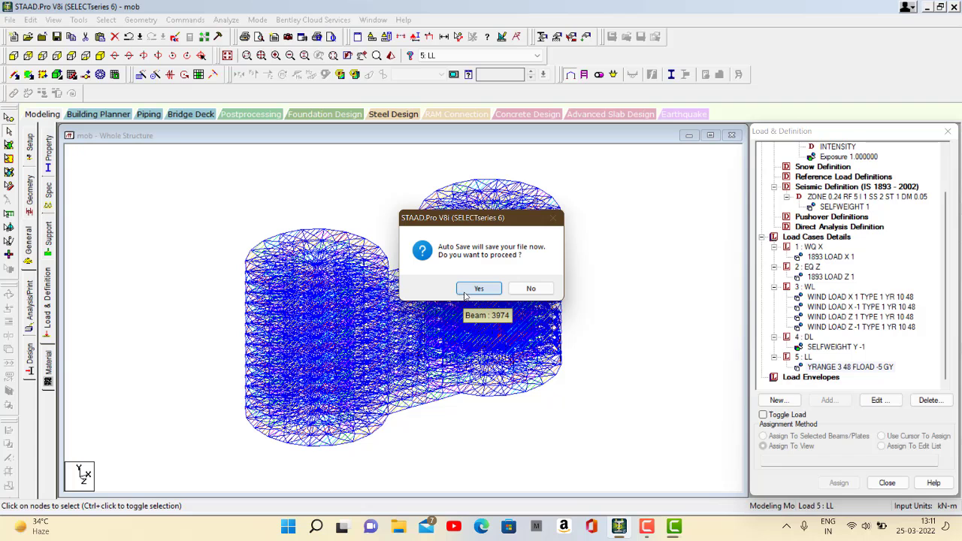
click(475, 292)
click(405, 279)
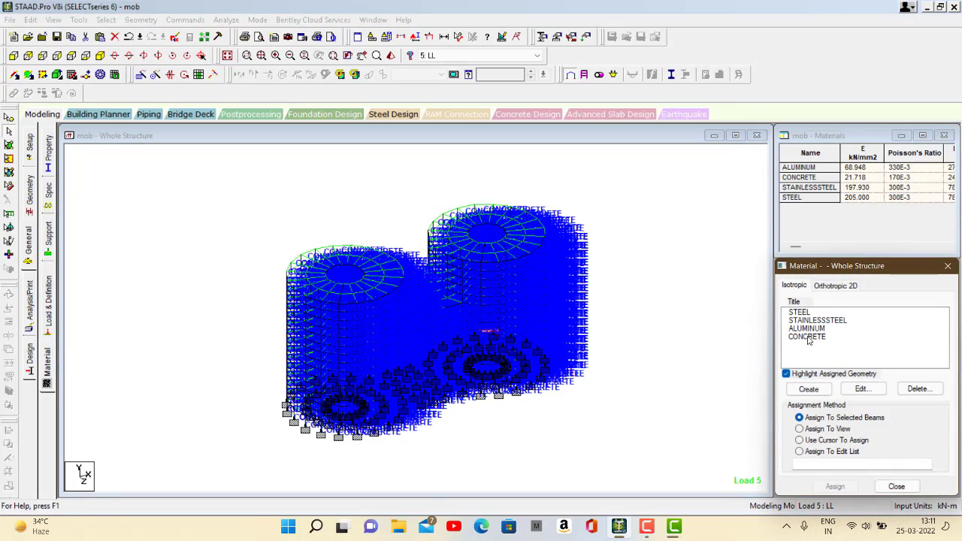
Assign the CONCRETE material to the entire view
click(807, 338)
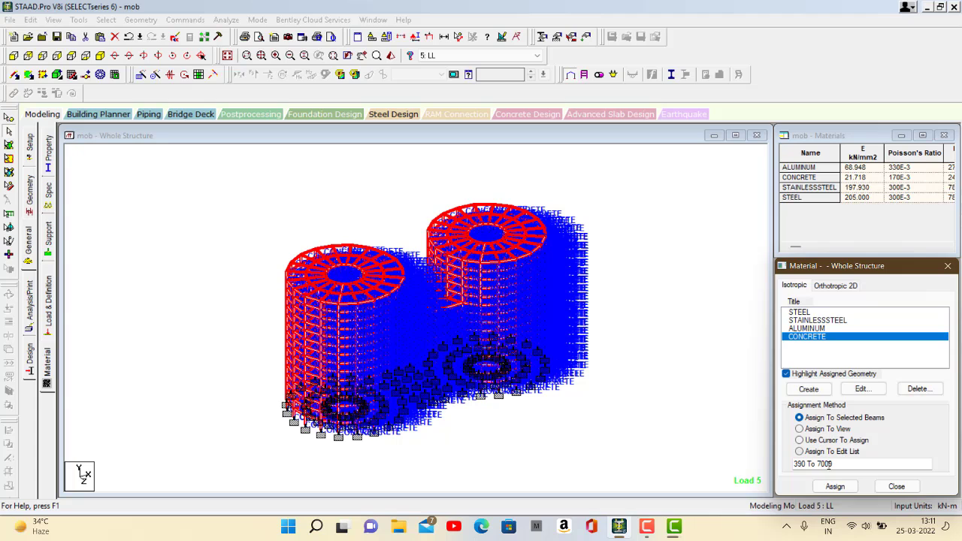
click(799, 429)
click(834, 485)
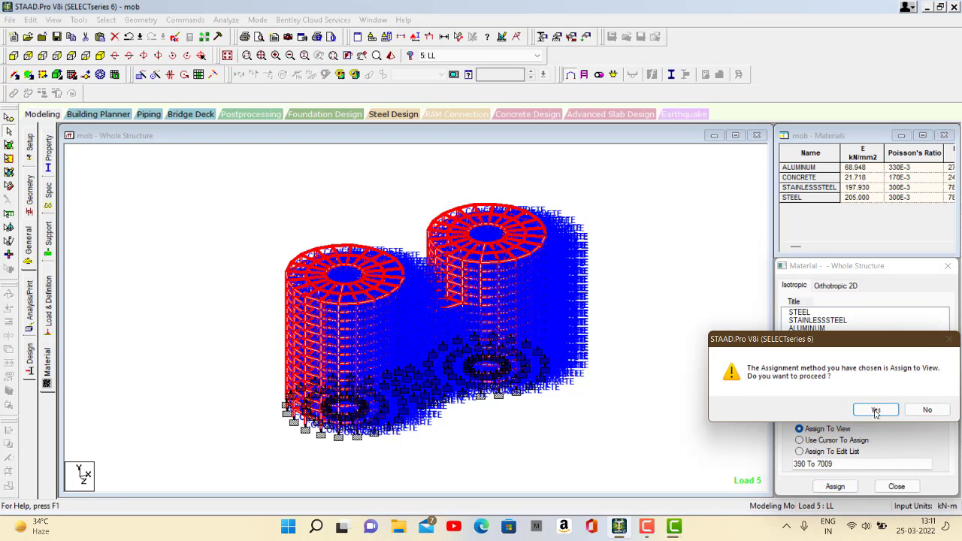
click(875, 410)
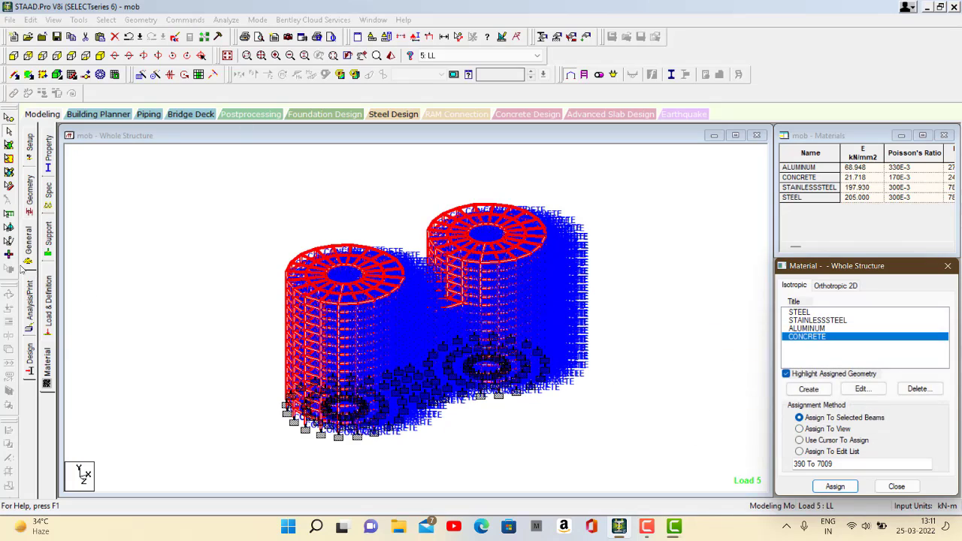
Add a Perform Analysis command with No Print and start the analysis, saving the modified structure
click(30, 310)
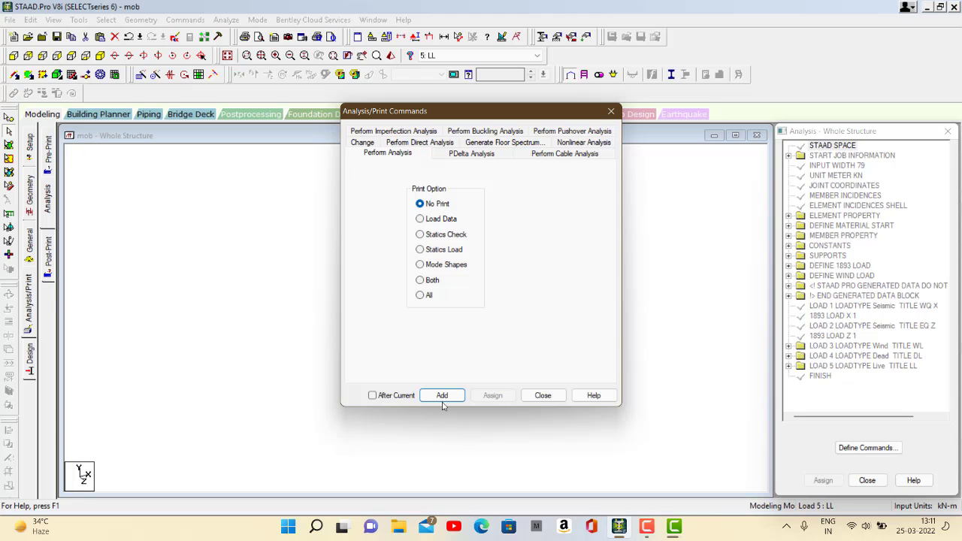
click(442, 395)
click(543, 396)
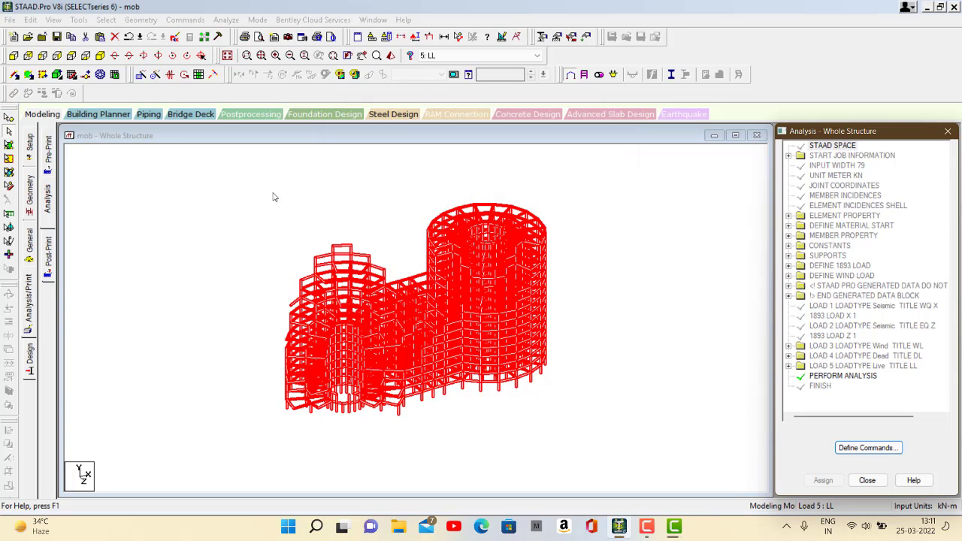
click(226, 19)
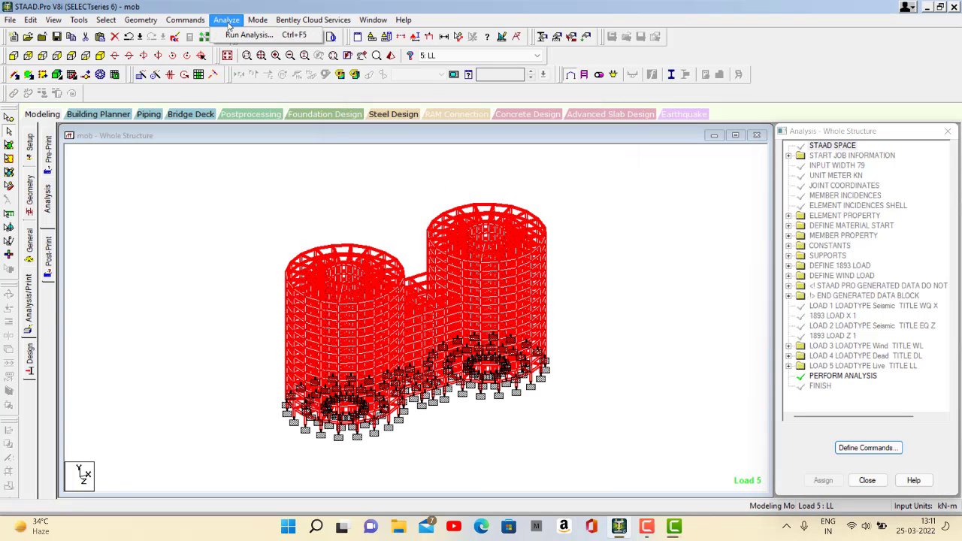
click(248, 35)
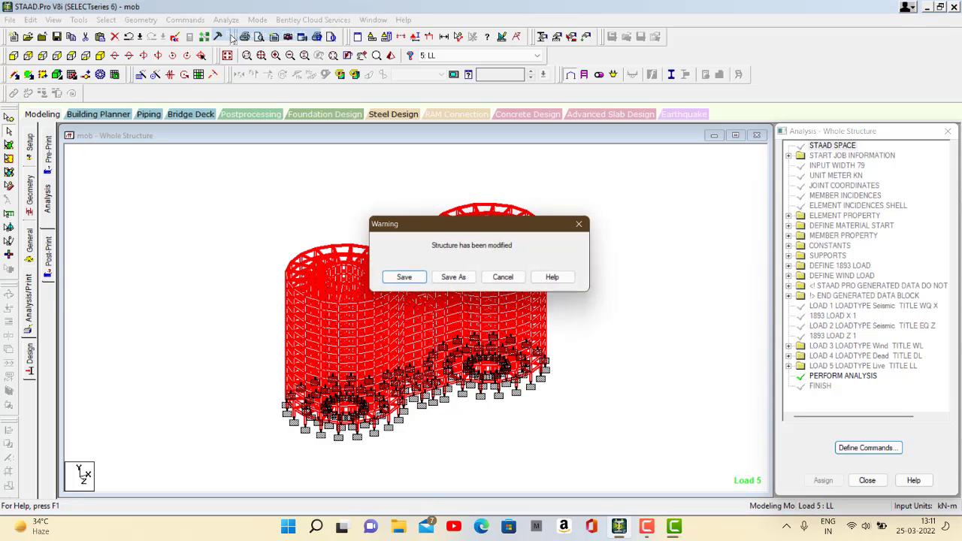
click(403, 279)
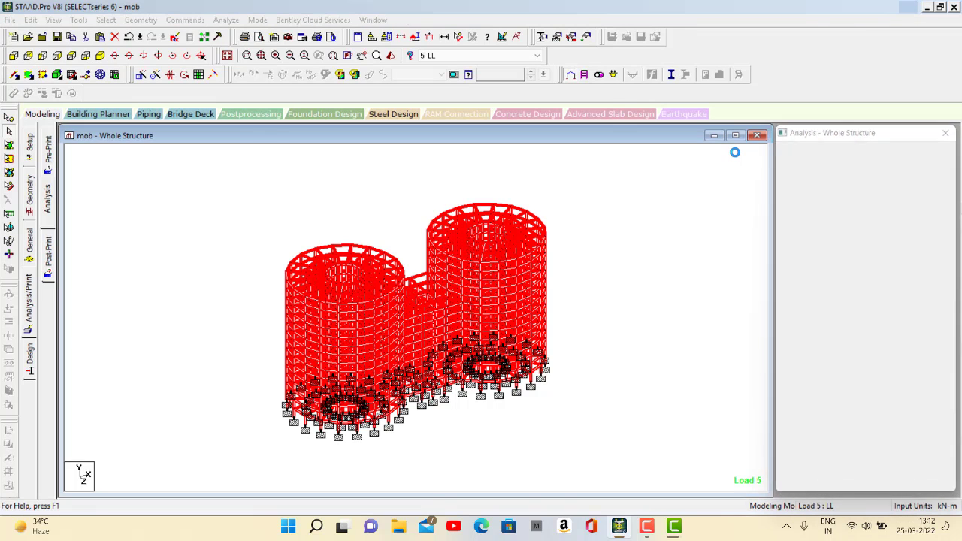
Add another Perform Analysis command with No Print and run the analysis through to completion, staying in modeling mode
click(448, 399)
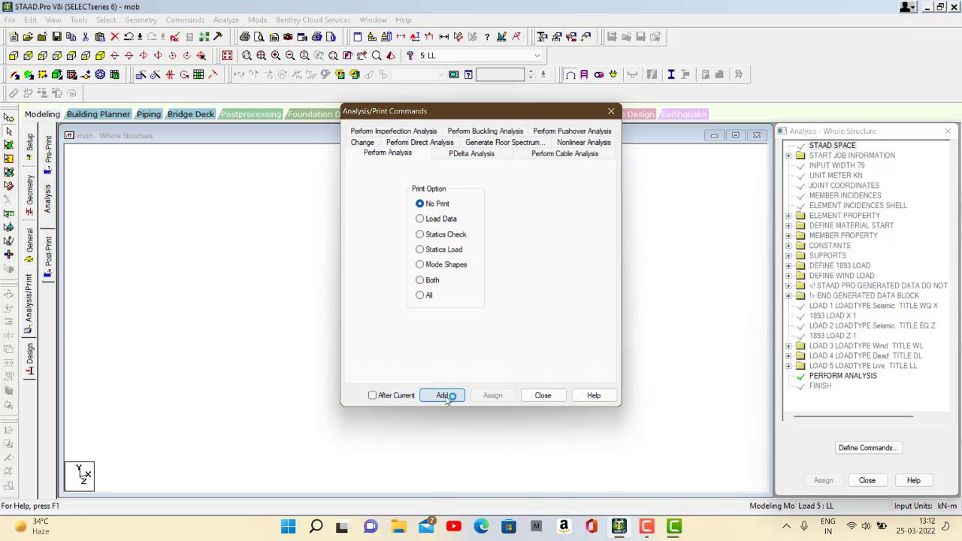
click(542, 395)
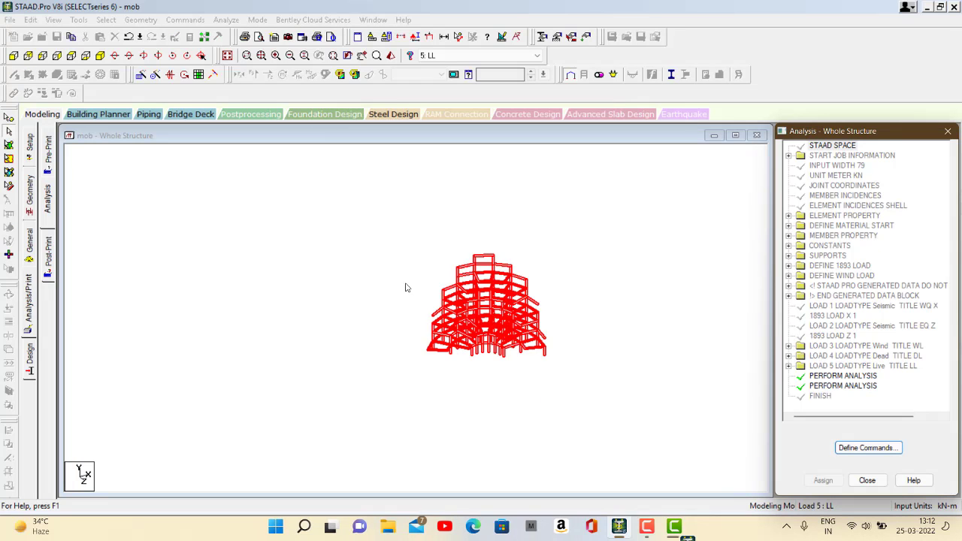
click(225, 21)
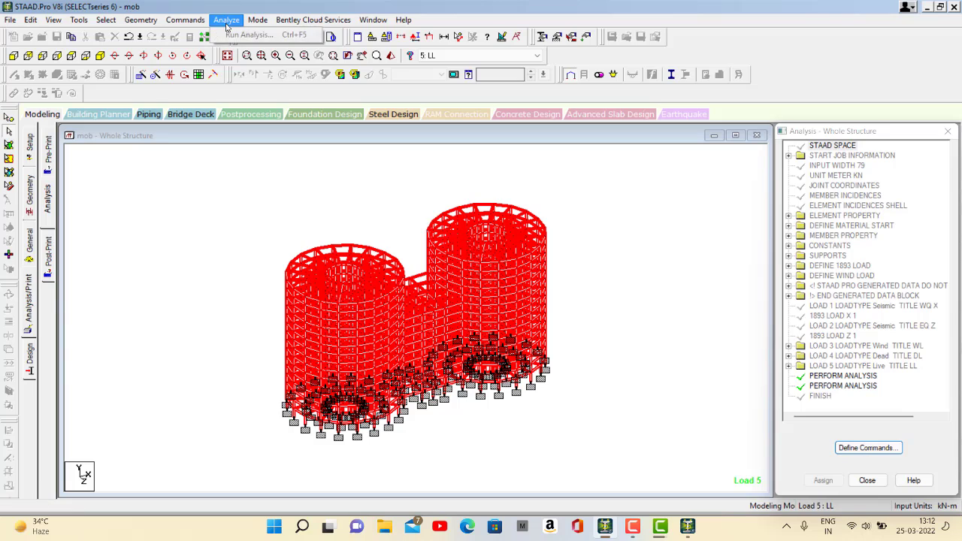
click(268, 36)
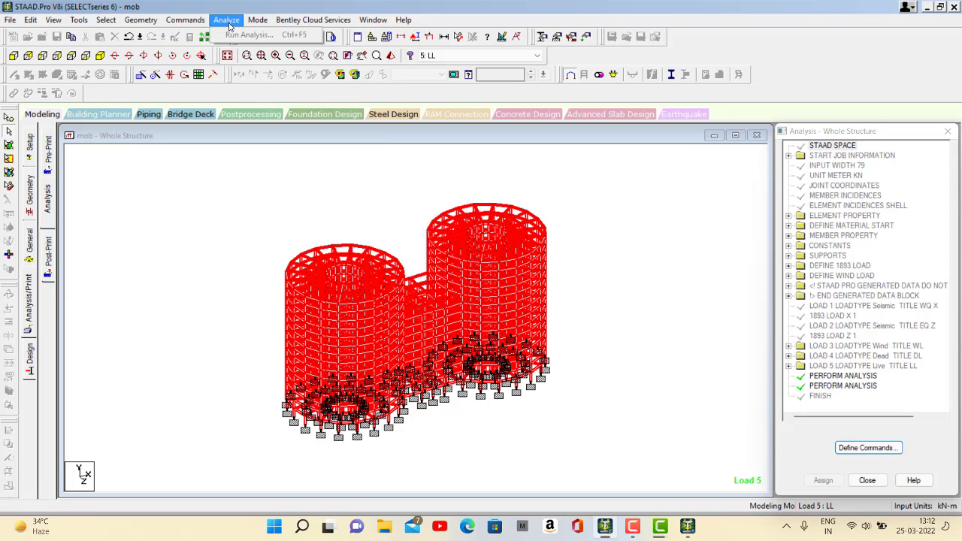
click(229, 26)
click(228, 21)
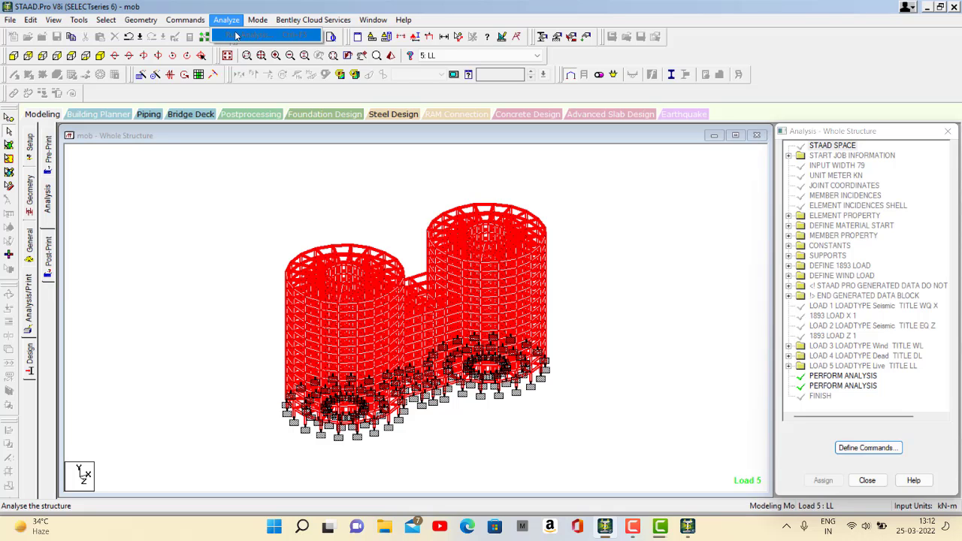
click(262, 38)
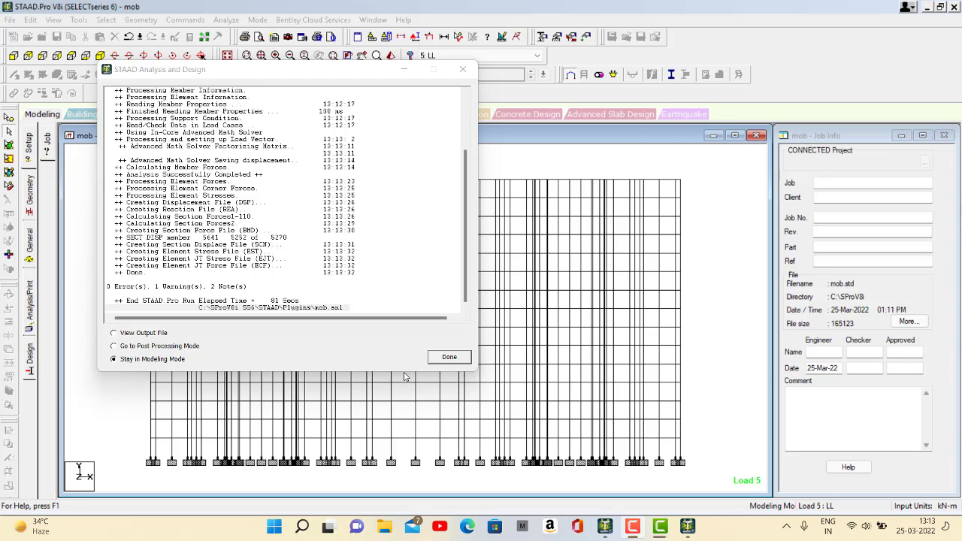
click(458, 359)
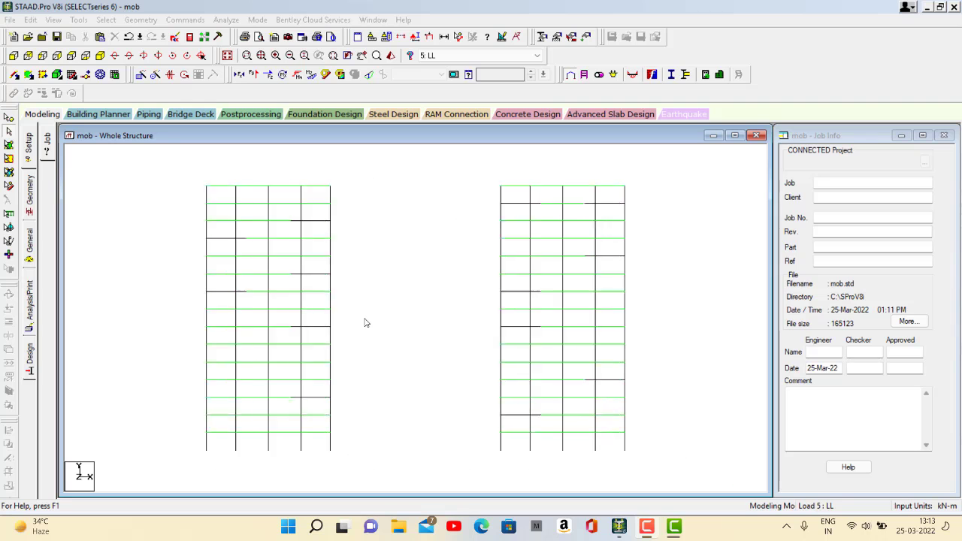
Set the current code for the concrete design of the structure to IS456
click(30, 364)
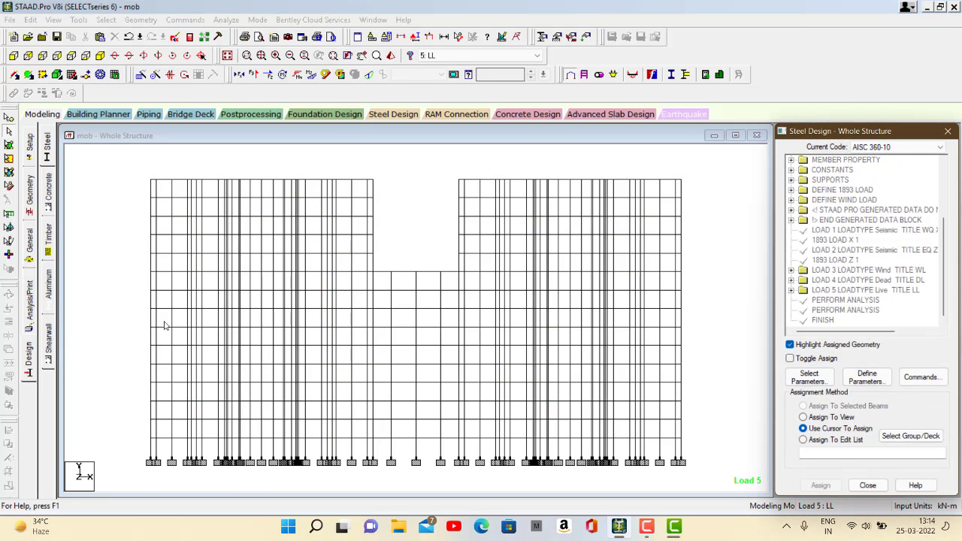
click(807, 377)
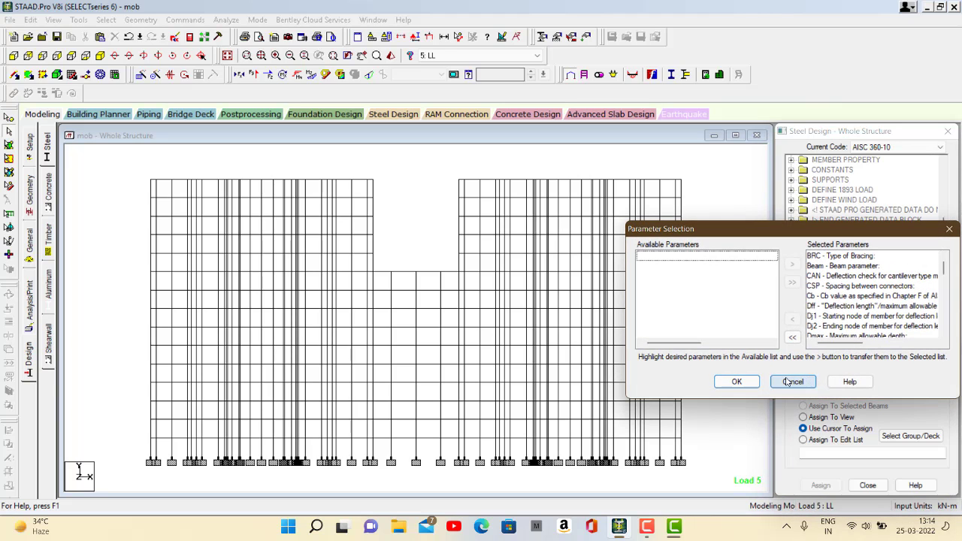
click(949, 230)
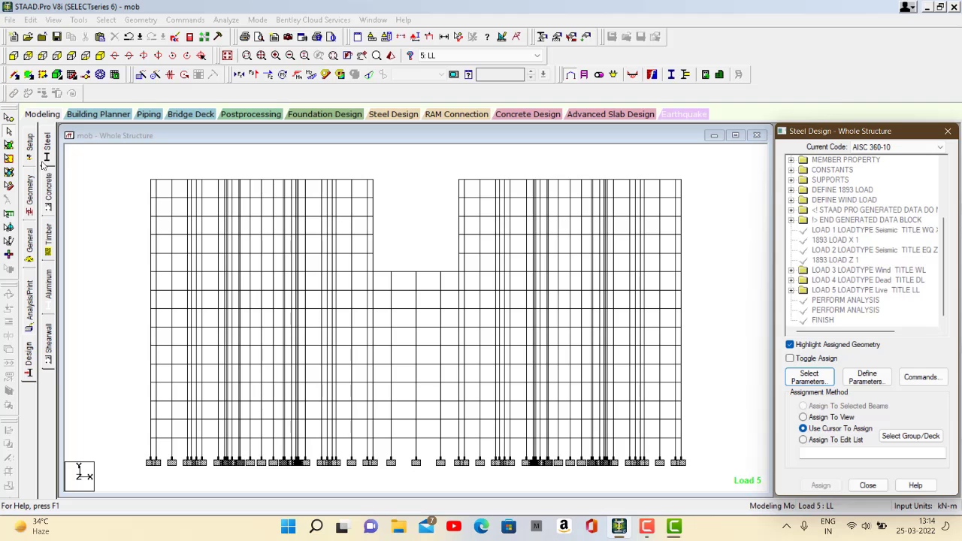
click(48, 185)
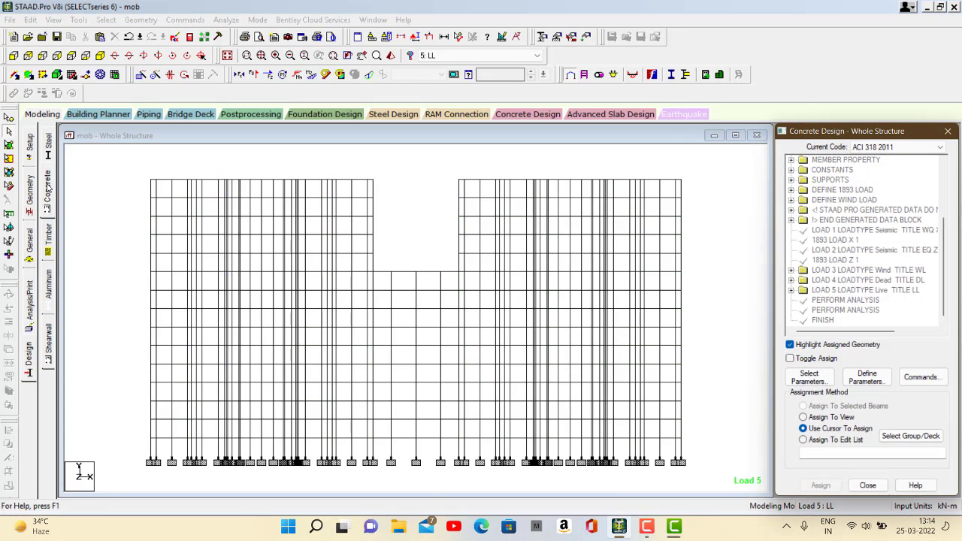
click(898, 146)
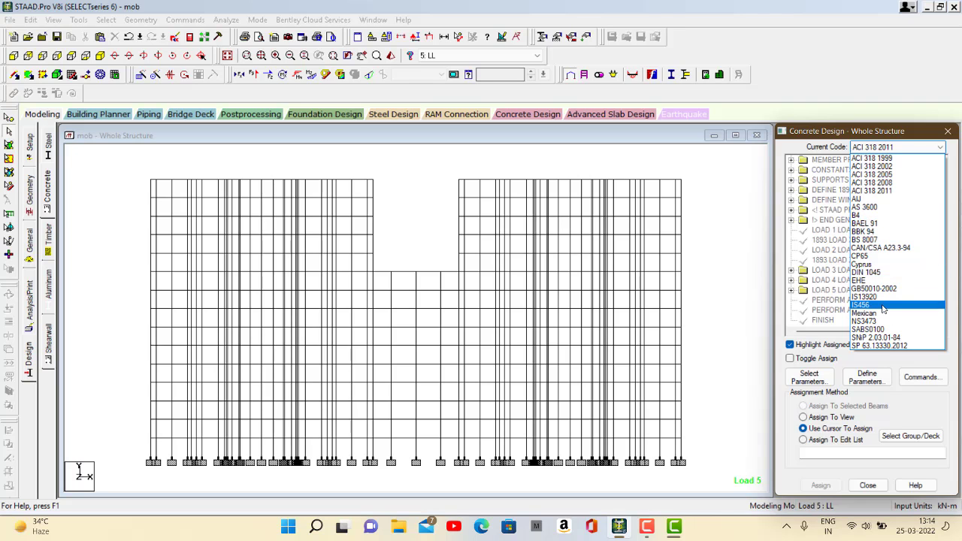
click(883, 306)
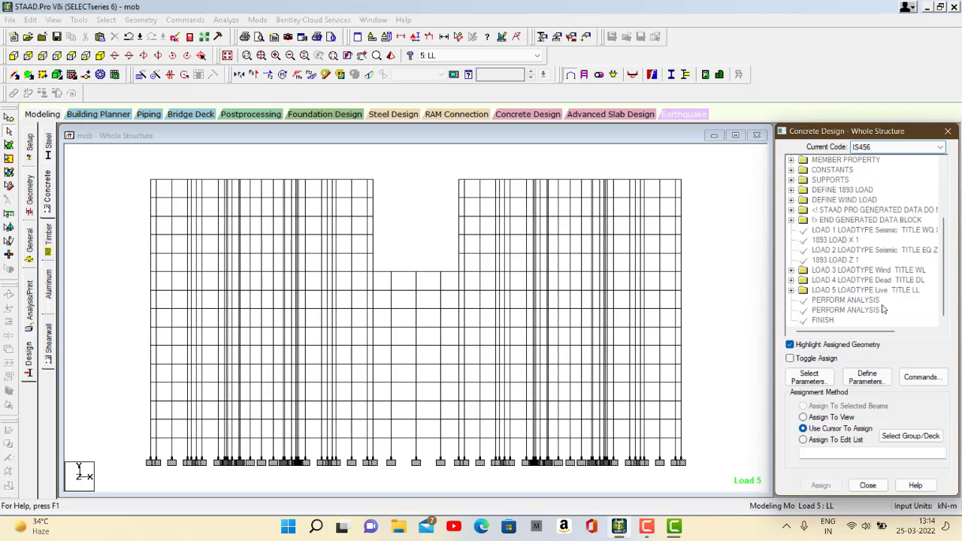
Select only Fc, Fymain and Fysec as the IS456 concrete design parameters
click(809, 377)
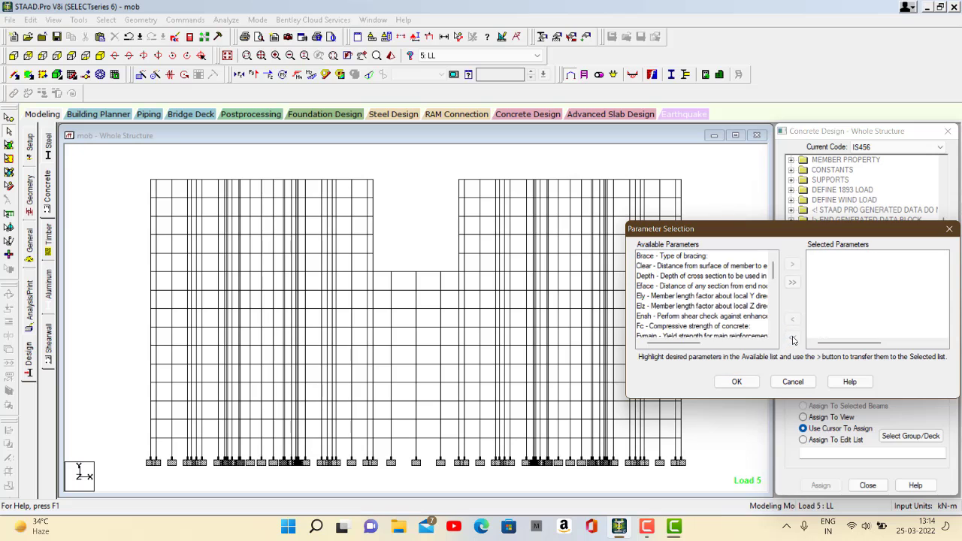
scroll(660, 301, down, 3)
double_click(660, 297)
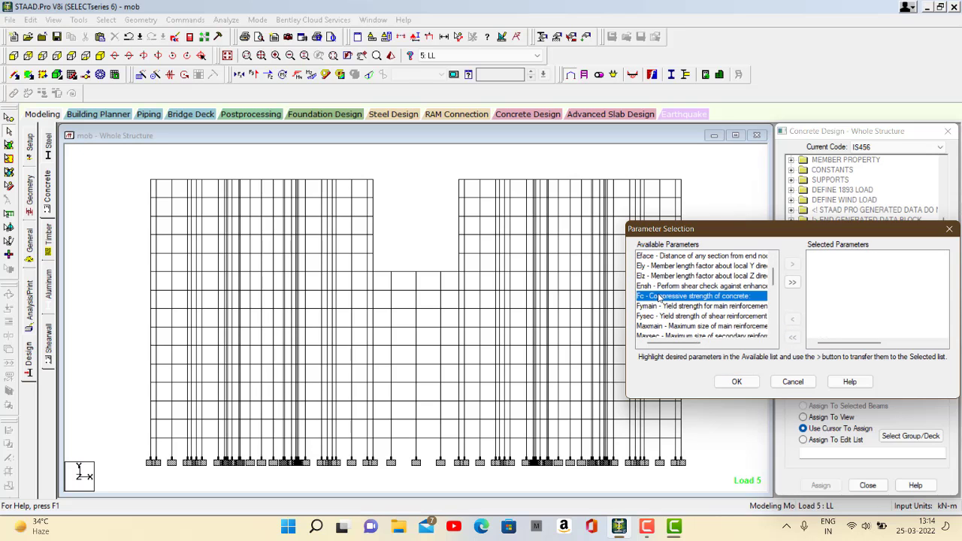
double_click(660, 297)
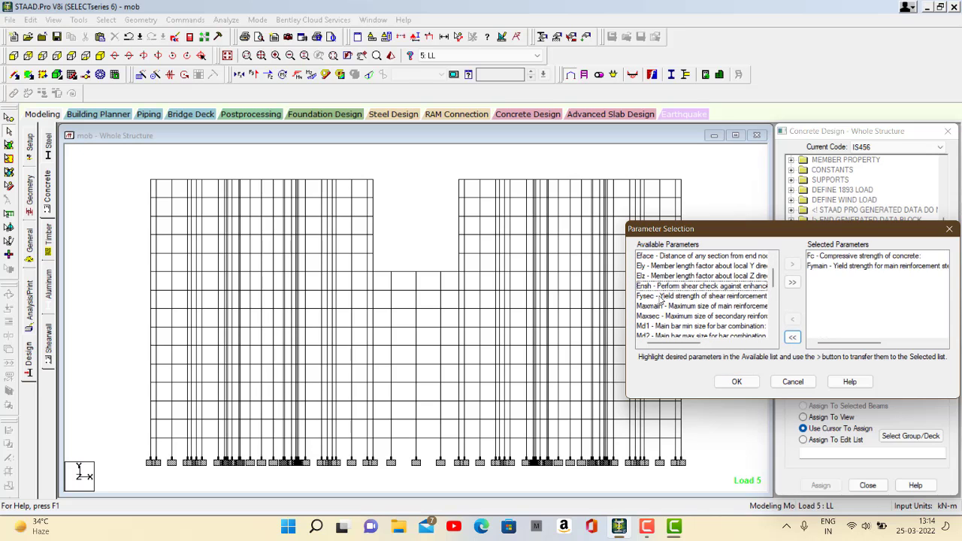
double_click(660, 297)
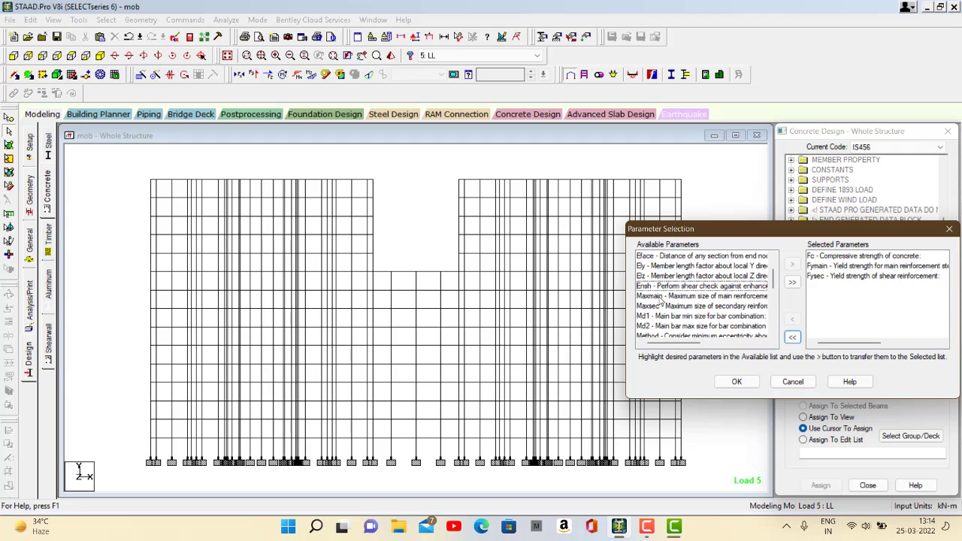
click(736, 381)
Add the FC design parameter with a concrete compressive strength of 30000 kN/m2
click(866, 377)
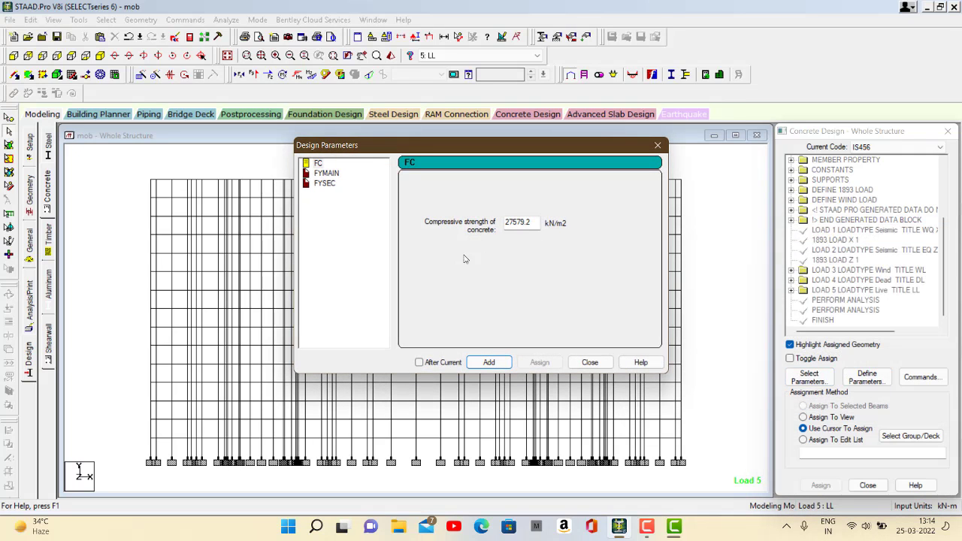
drag(535, 221, 491, 218)
text(30000)
click(488, 362)
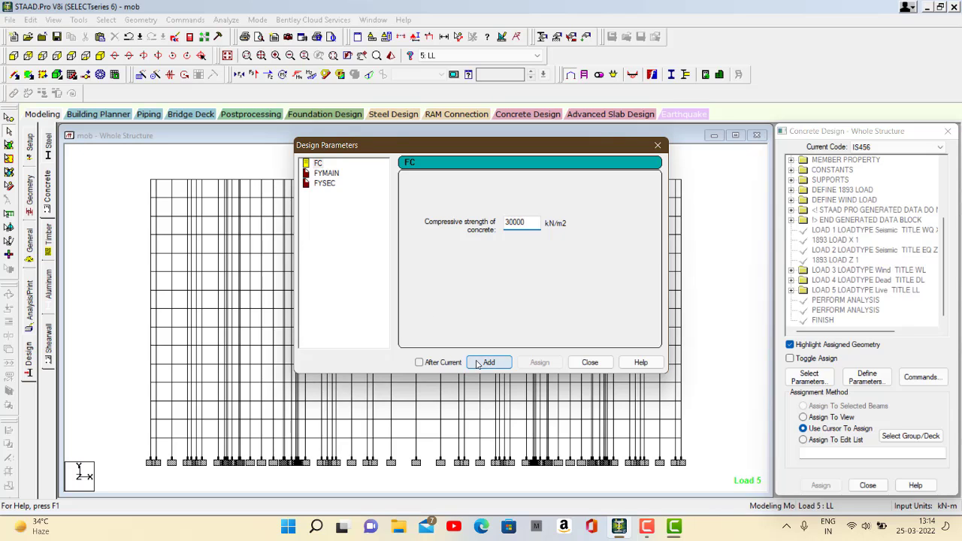
Add the FYMAIN design parameter with a main reinforcement yield strength of 5000000 kN/m2
click(331, 176)
drag(474, 220, 469, 220)
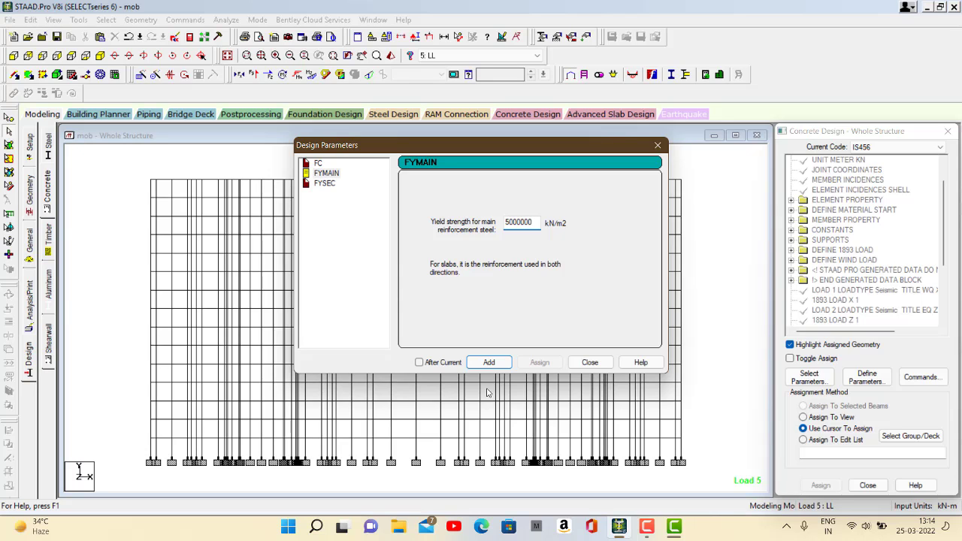
click(489, 362)
Add the FYSEC design parameter with a shear reinforcement yield strength of 5000000 kN/m2 and finish defining parameters
click(330, 183)
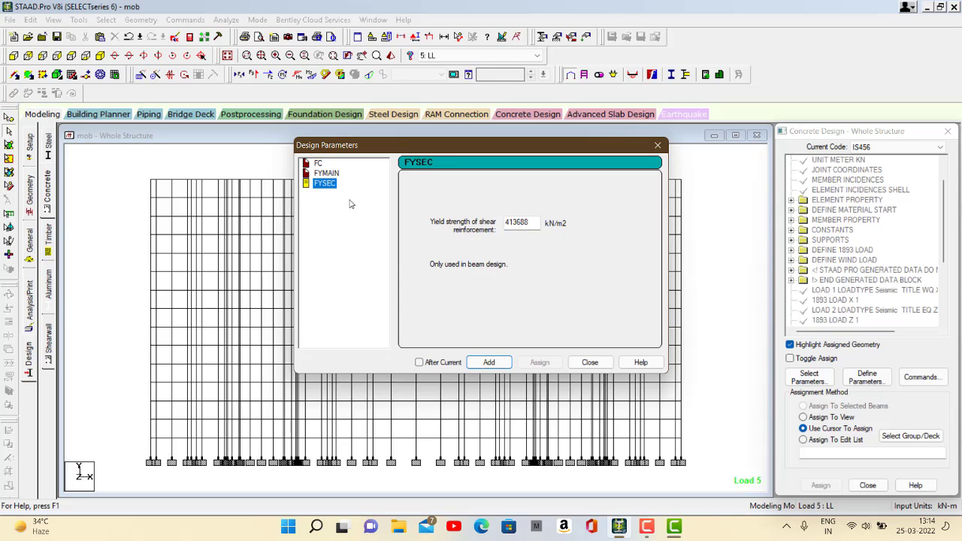
key(Tab)
text(5)
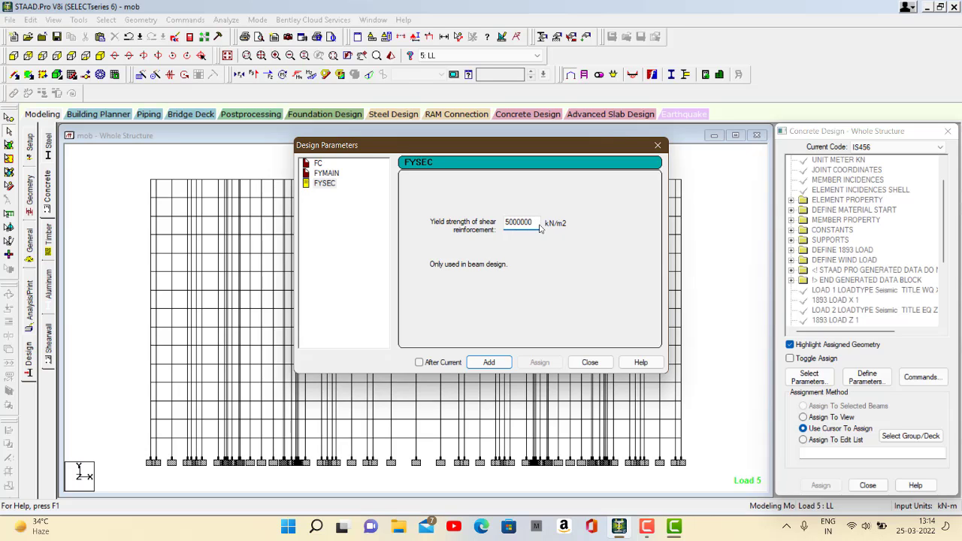
click(489, 362)
click(590, 362)
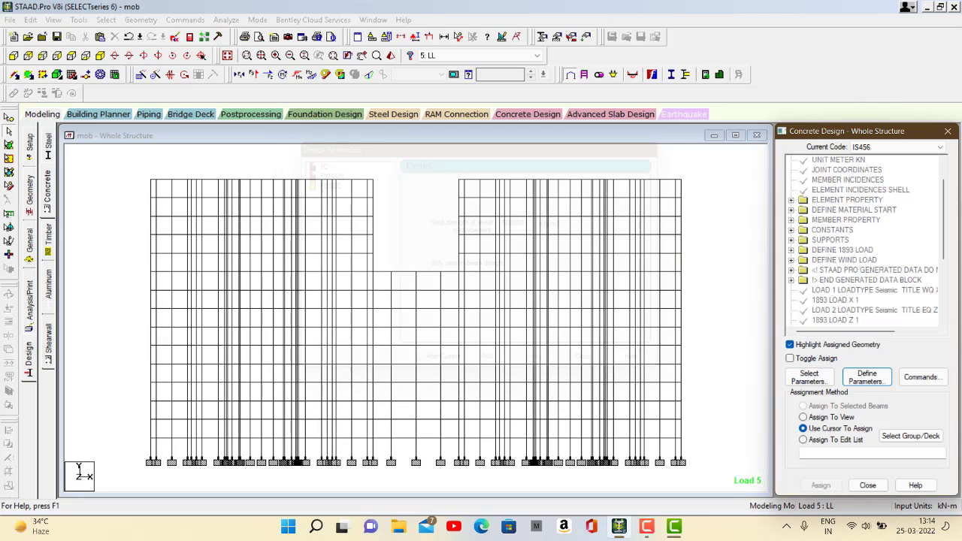
Add the DESIGN BEAM and DESIGN COLUMN commands to the concrete design
click(929, 379)
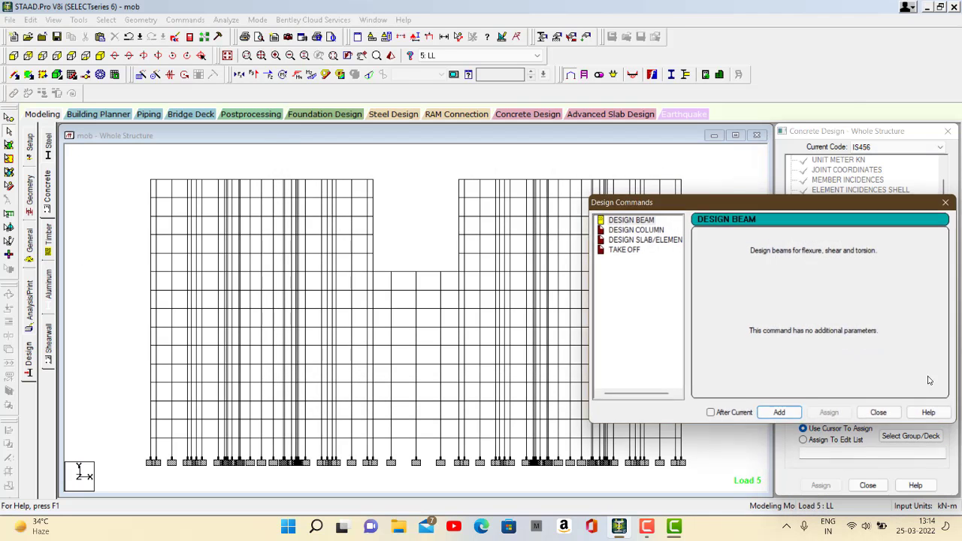
click(633, 220)
click(778, 415)
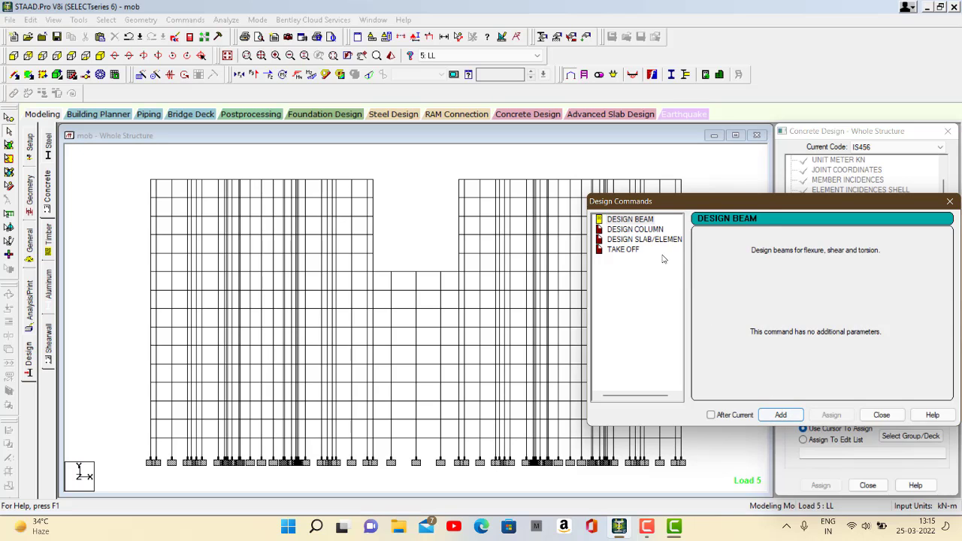
click(780, 415)
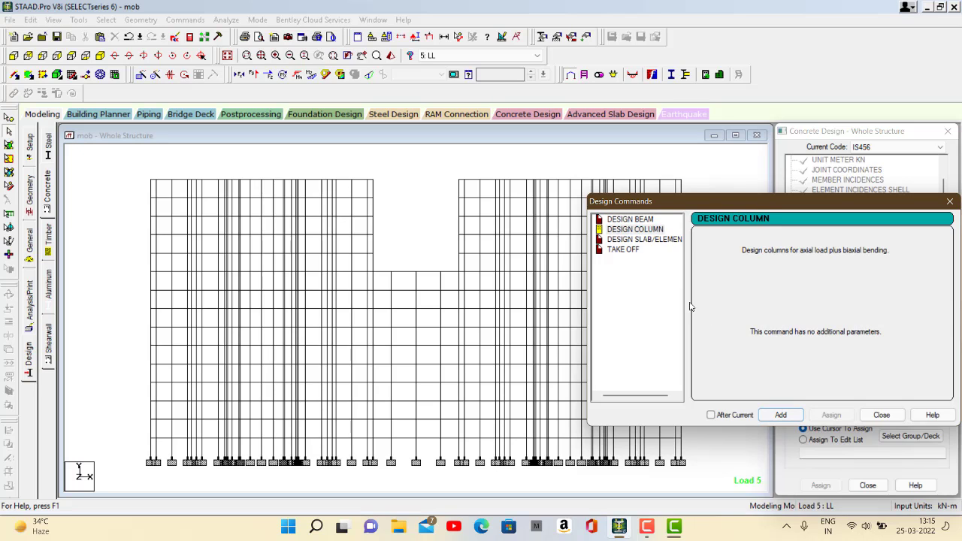
Add the DESIGN SLAB/ELEMENT and TAKE OFF commands to the concrete design and finish defining commands
click(648, 239)
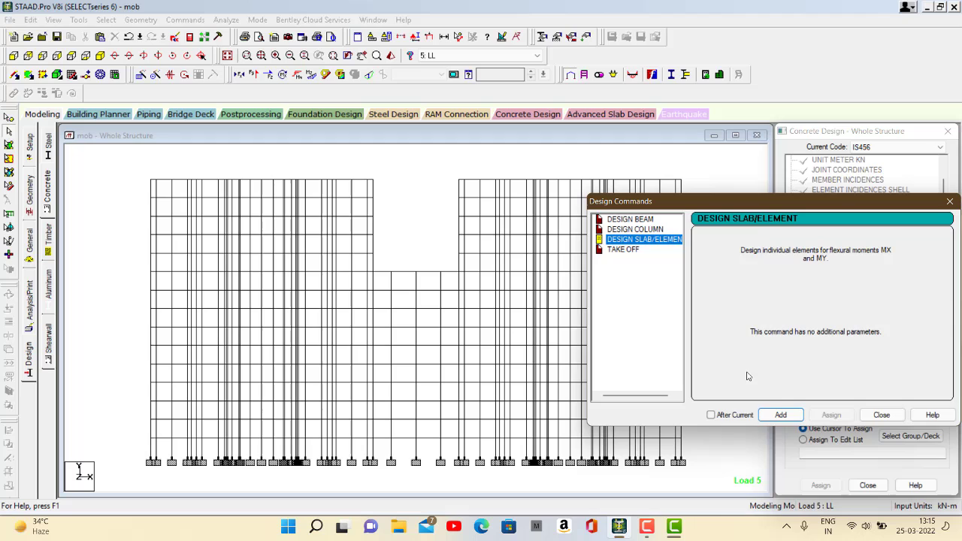
click(780, 415)
click(623, 250)
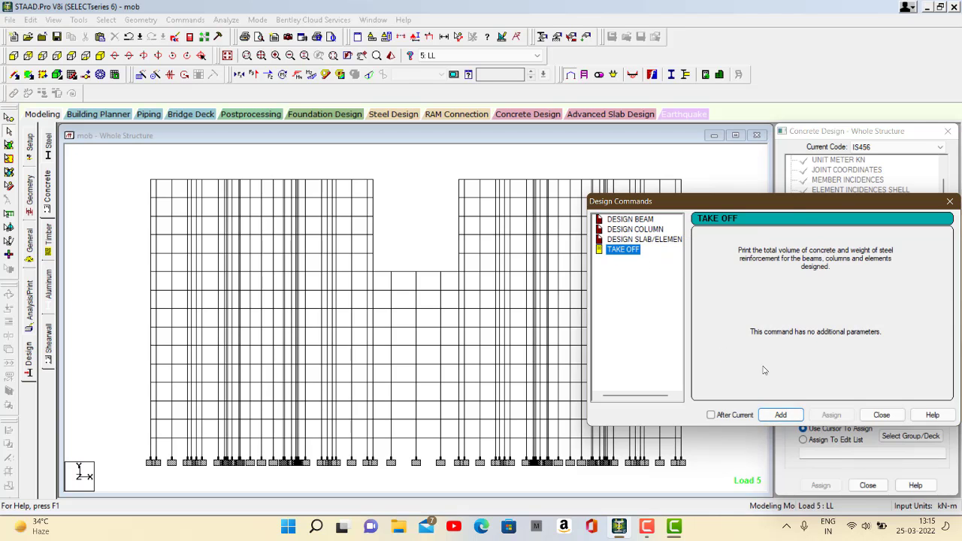
click(784, 415)
click(881, 415)
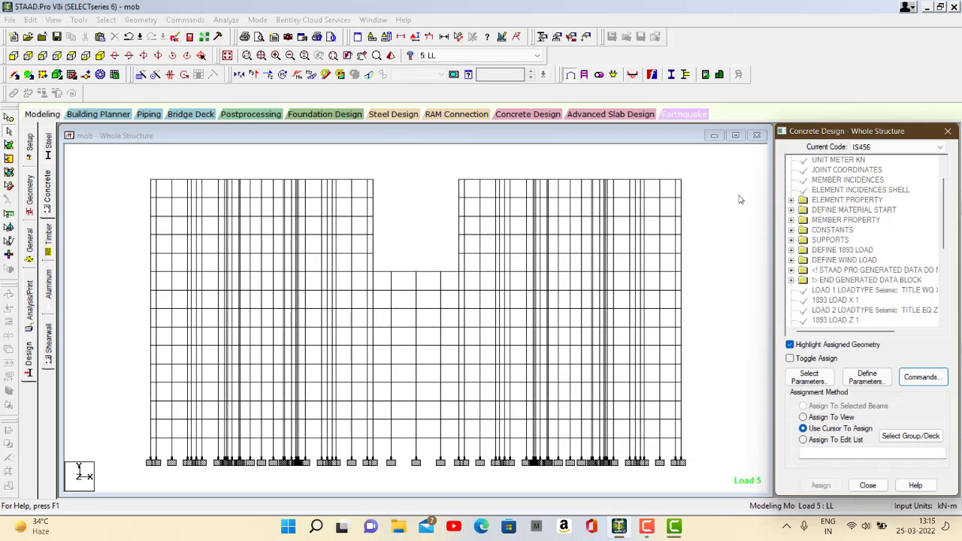
Set the FYMAIN parameter's main reinforcement yield strength to 500000 kN/m2
scroll(815, 220, down, 2)
scroll(815, 219, down, 1)
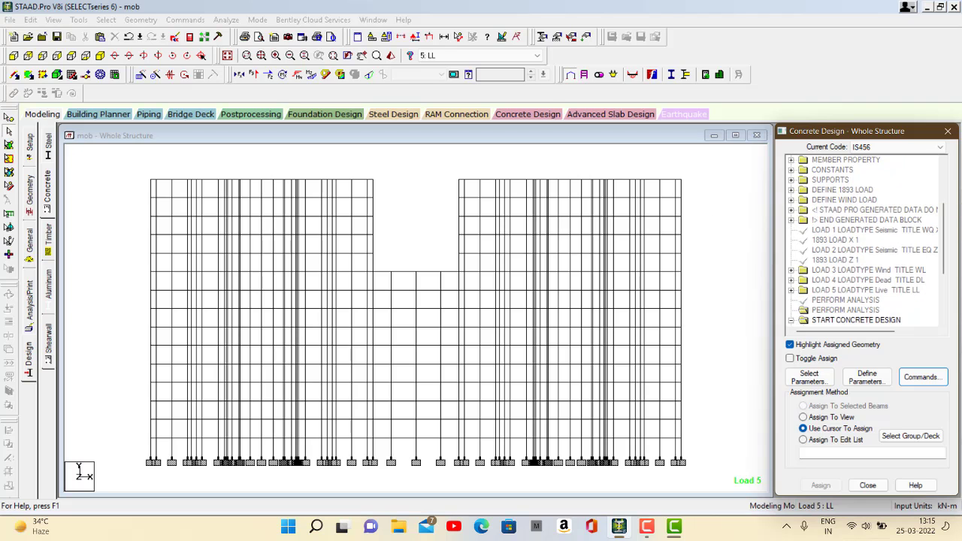
scroll(836, 277, down, 3)
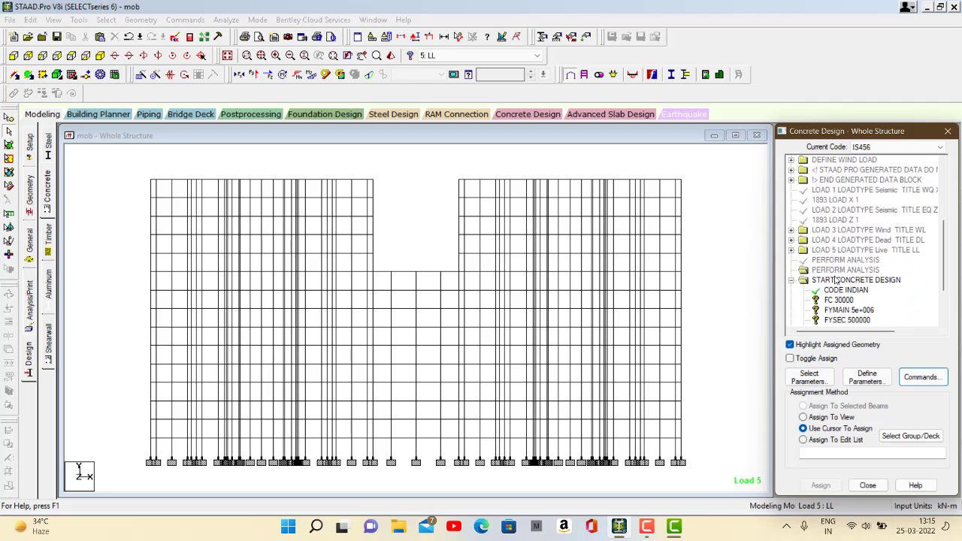
click(826, 250)
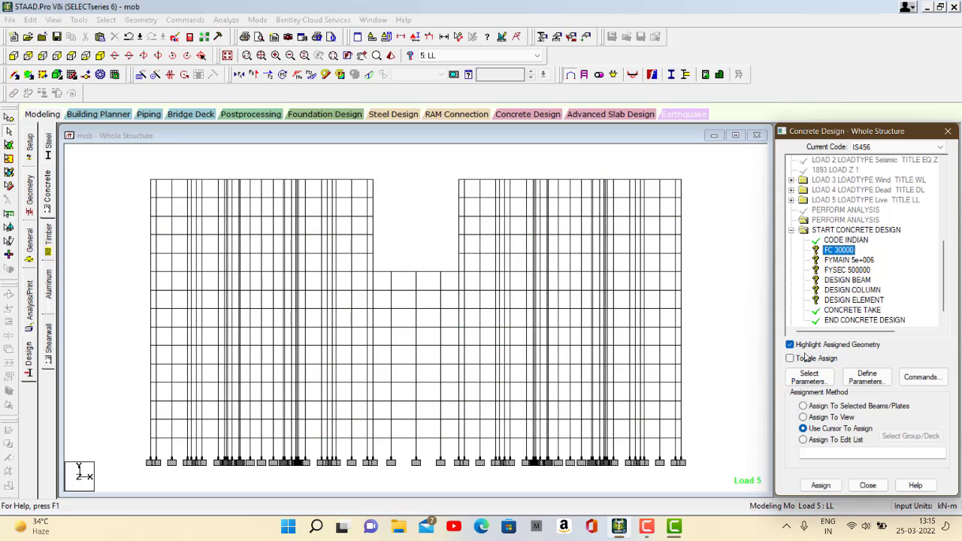
click(848, 261)
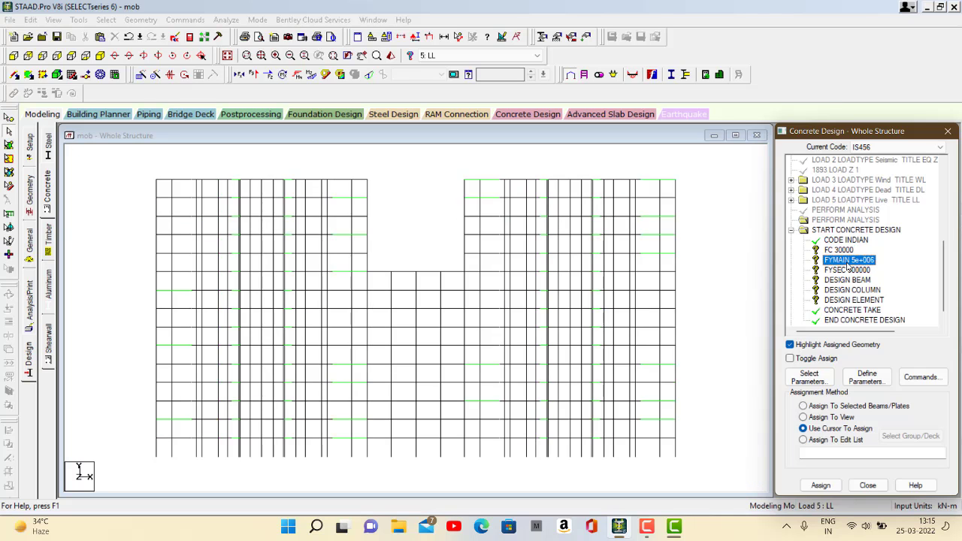
double_click(840, 263)
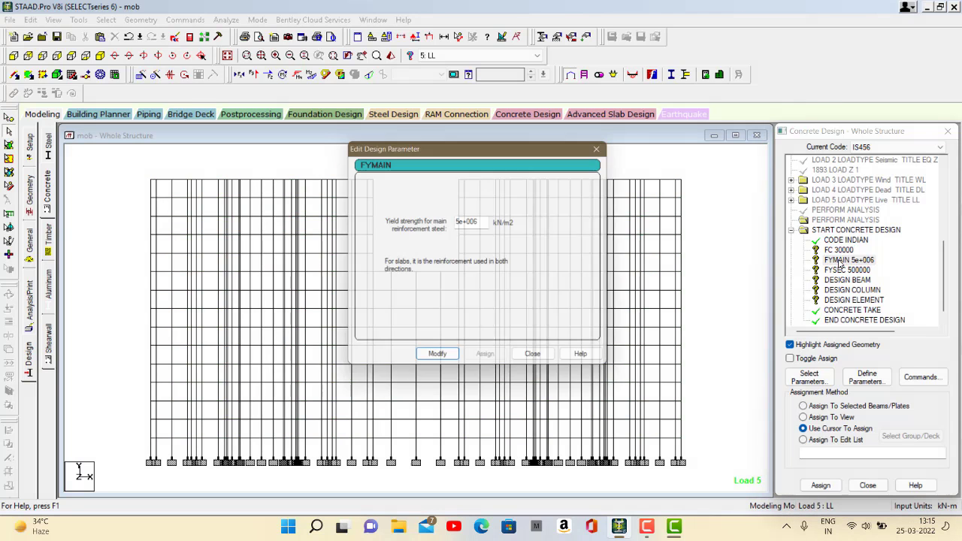
double_click(482, 222)
key(BackSpace)
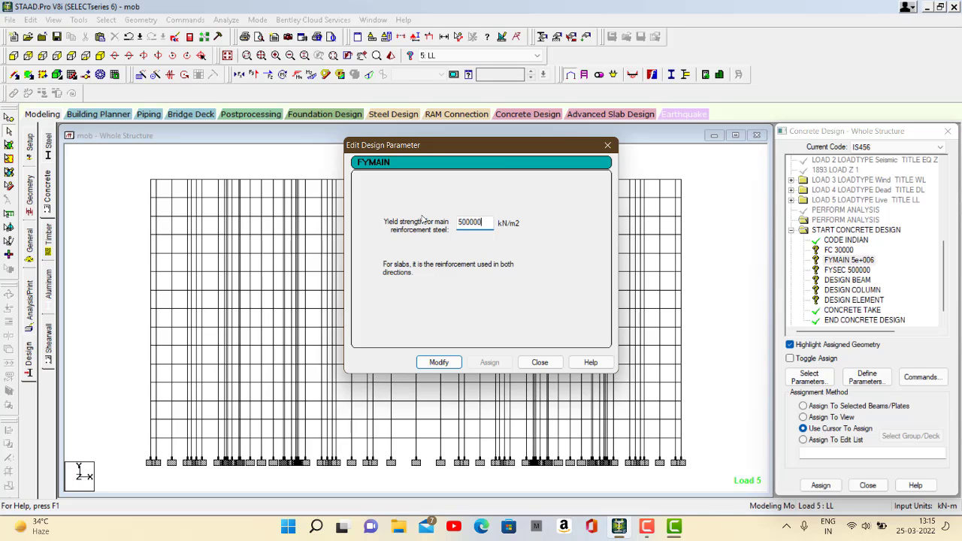
click(438, 363)
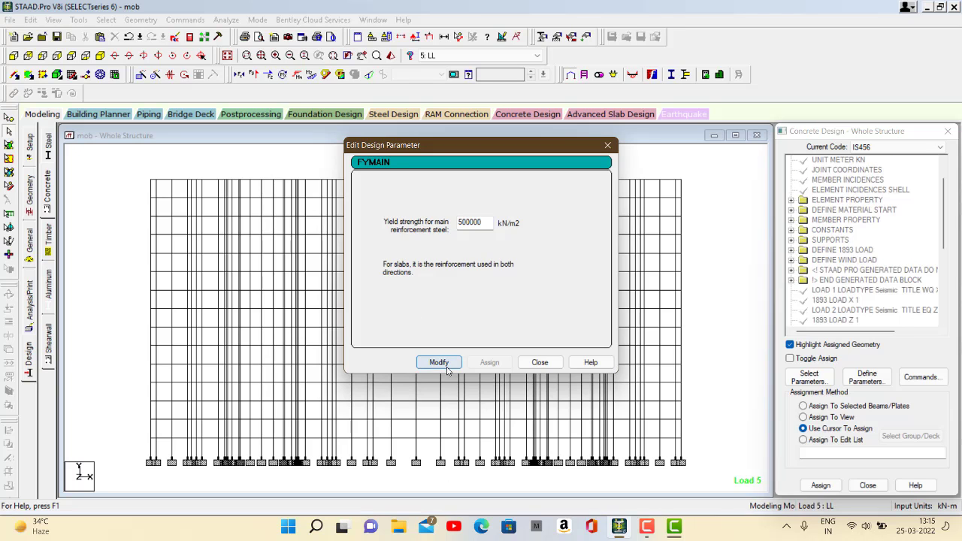
click(544, 367)
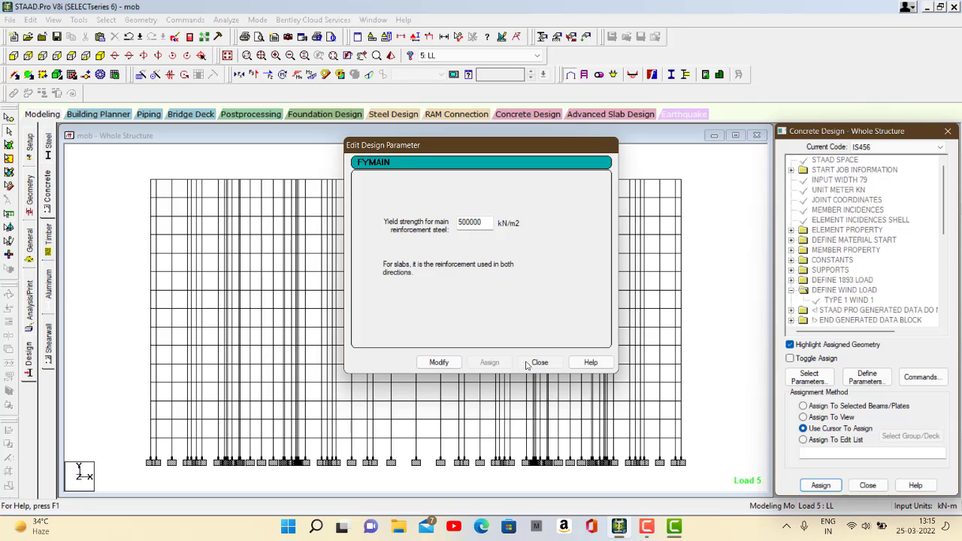
Assign the FYMAIN 500000 parameter to the whole structure using the Assign To View method
scroll(892, 207, down, 3)
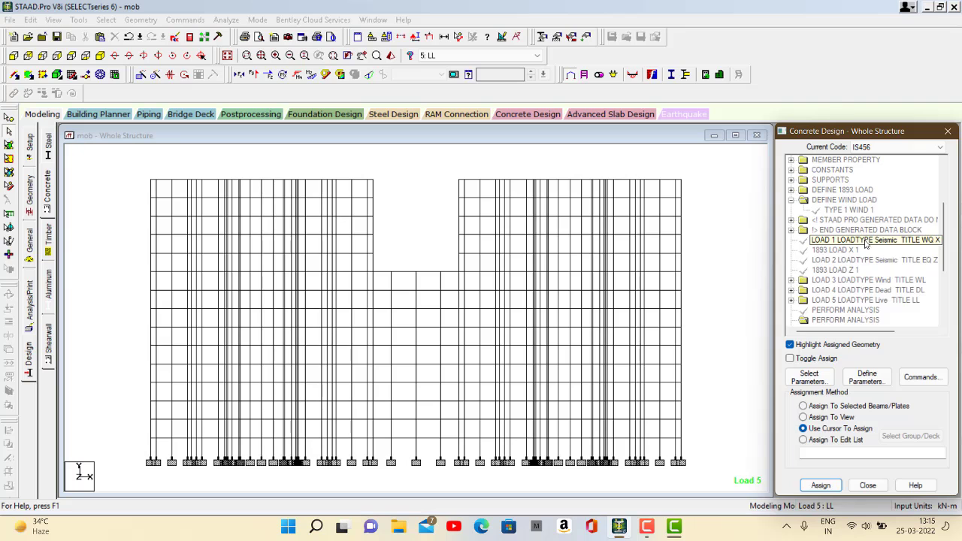
scroll(865, 248, down, 4)
click(860, 250)
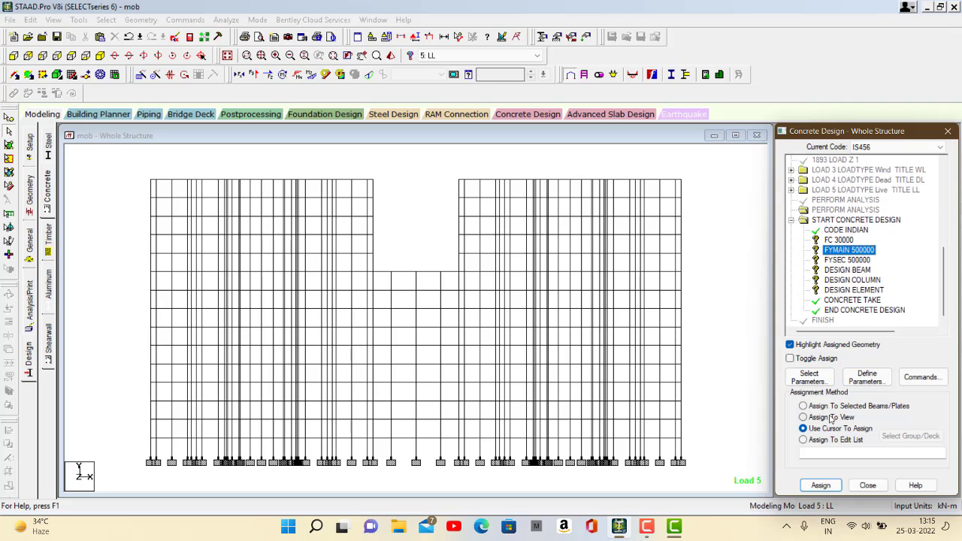
click(804, 417)
click(823, 486)
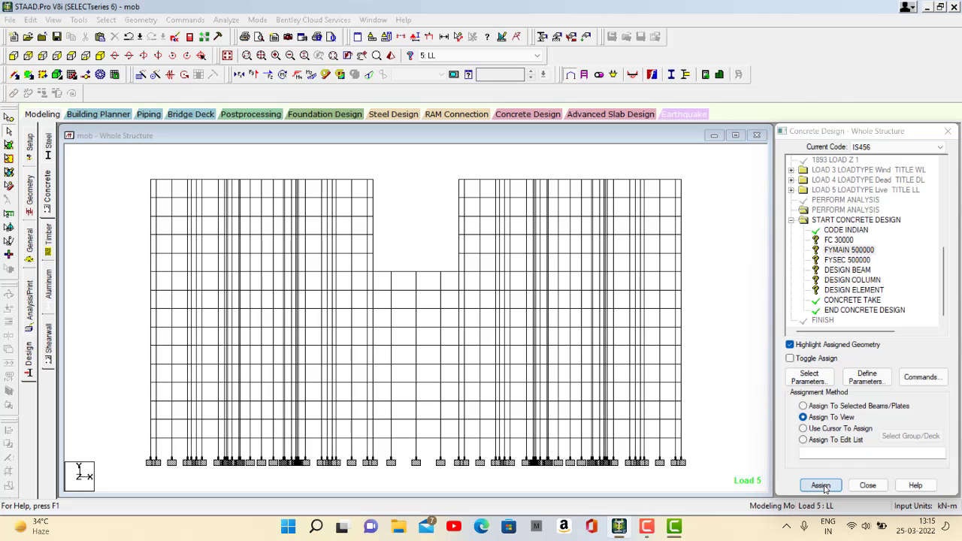
click(875, 344)
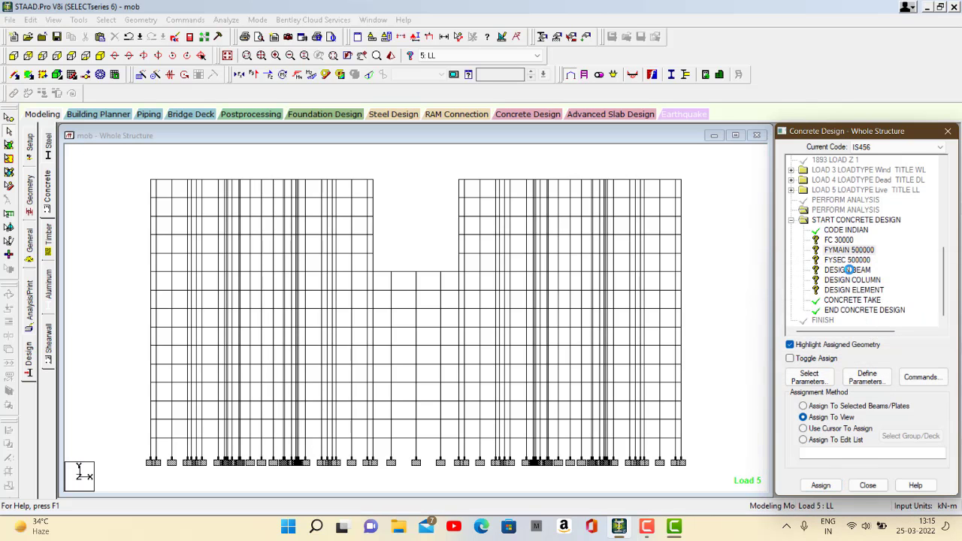
Assign the FC 30000 parameter to the whole structure using the Assign To View method
click(813, 239)
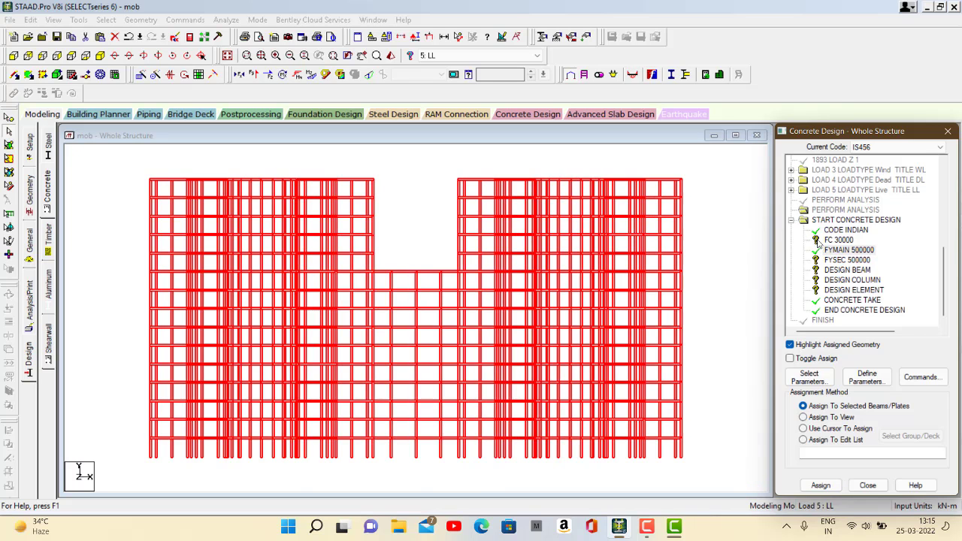
click(823, 418)
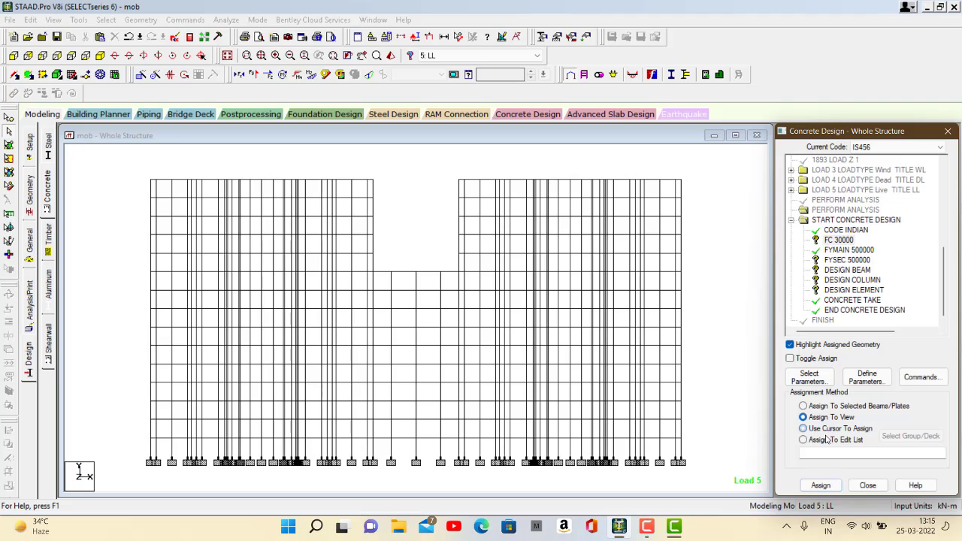
click(821, 485)
click(876, 342)
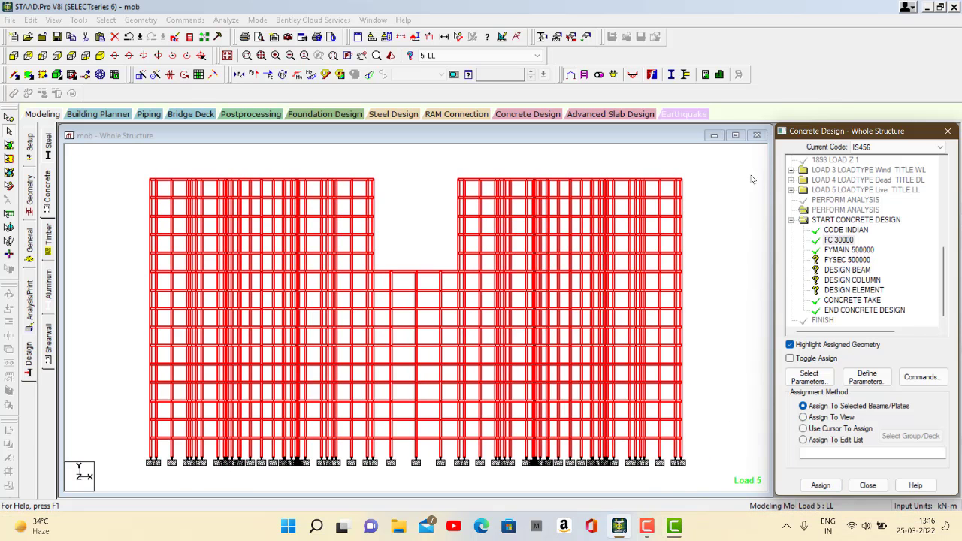
Assign the FYSEC 500000 parameter to all members using the Assign To View method
scroll(848, 267, down, 6)
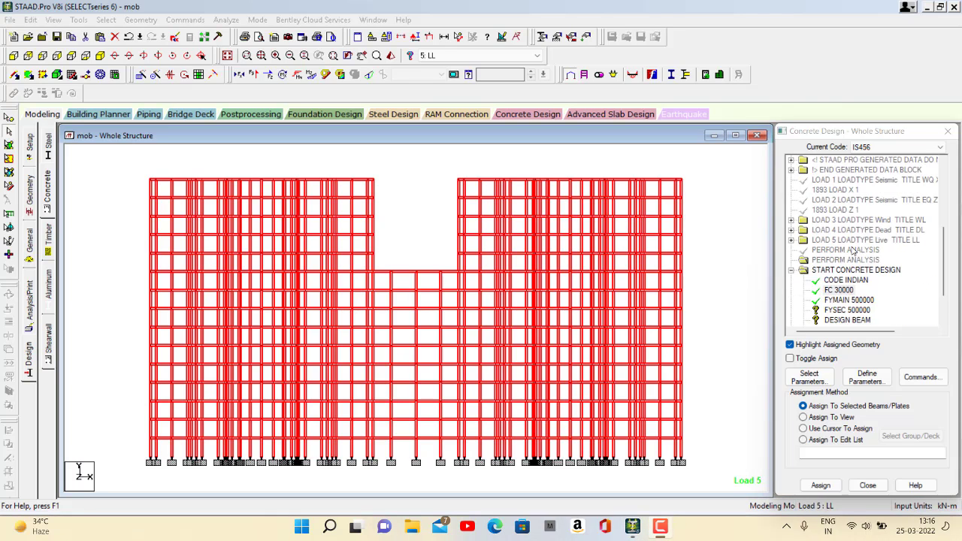
click(829, 259)
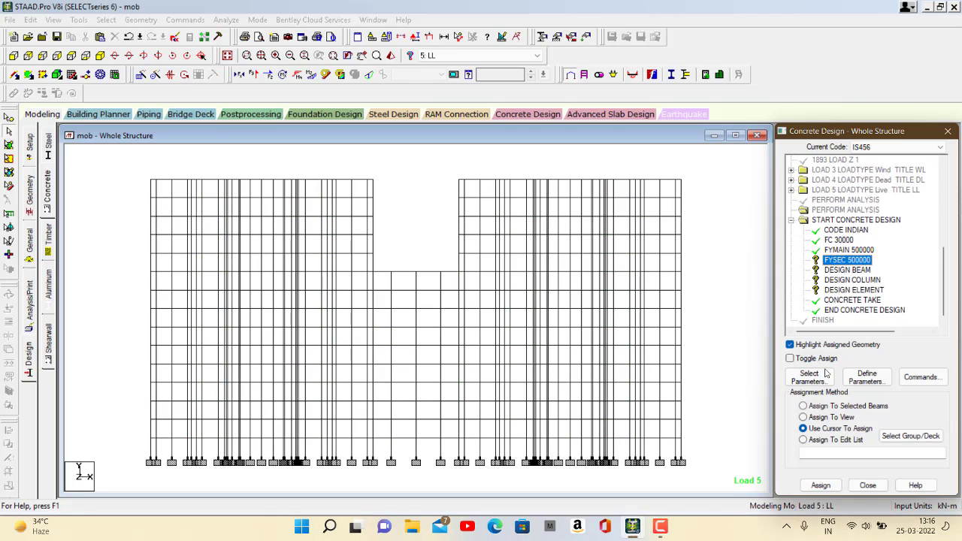
click(824, 418)
click(821, 485)
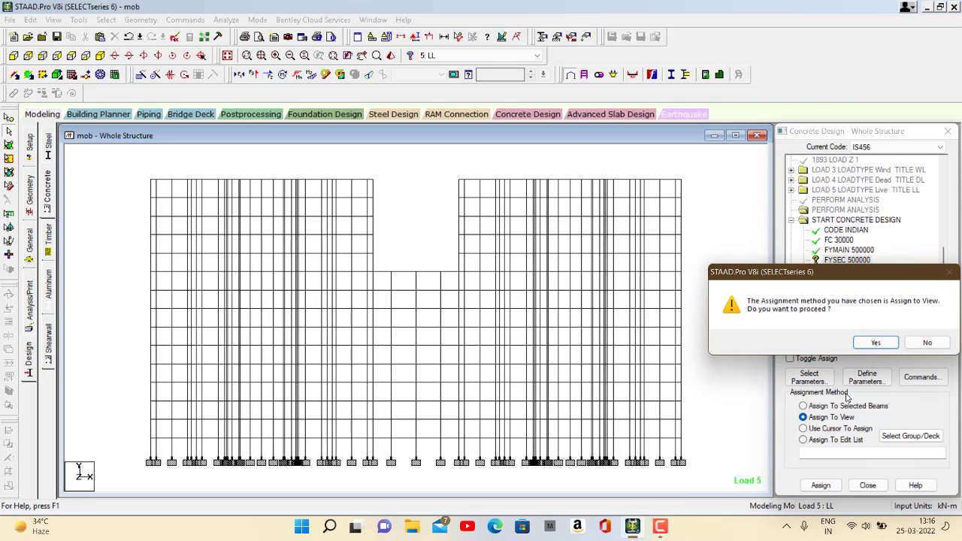
click(875, 346)
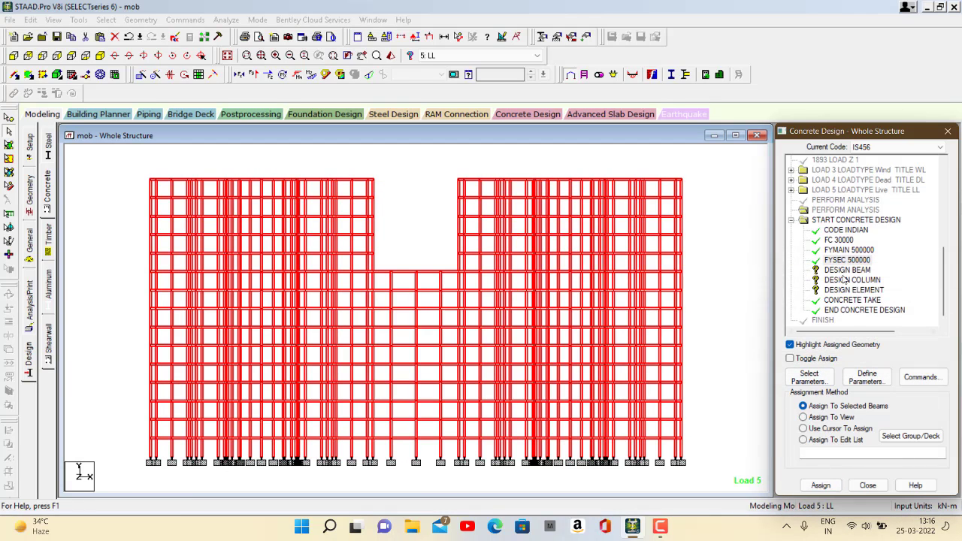
Assign the DESIGN BEAM command to all members using the Assign To View method
click(847, 270)
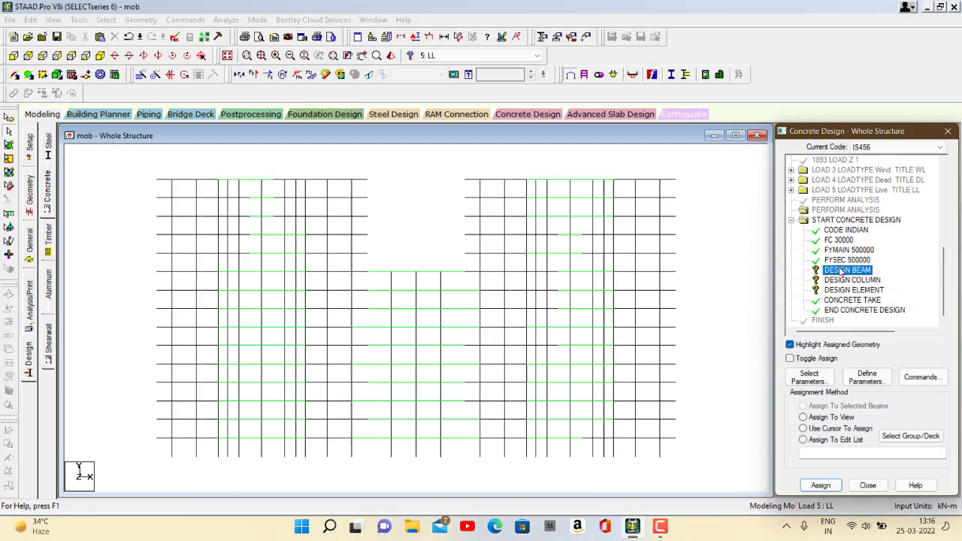
click(815, 419)
click(819, 486)
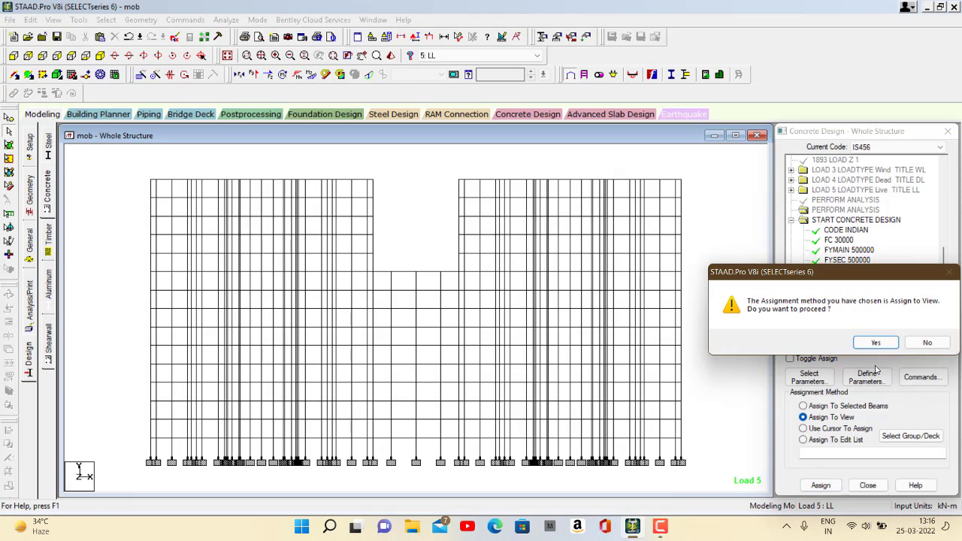
click(876, 343)
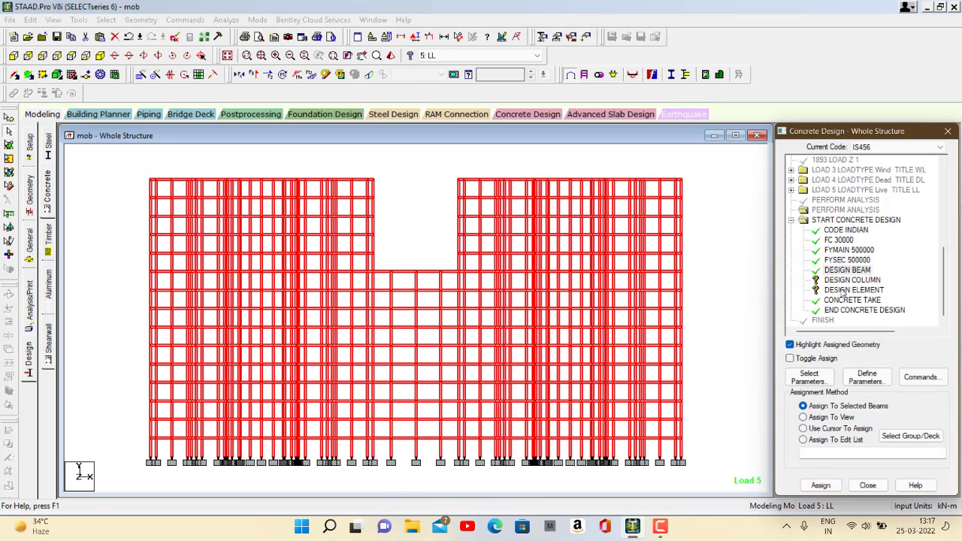
Assign the DESIGN COLUMN command to all members using the Assign To View method
click(838, 279)
click(816, 418)
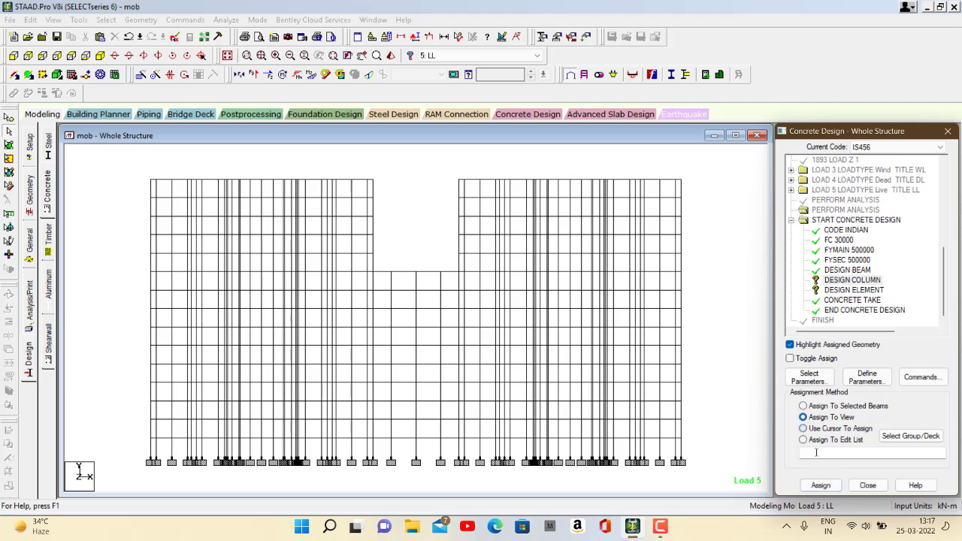
click(819, 485)
click(868, 342)
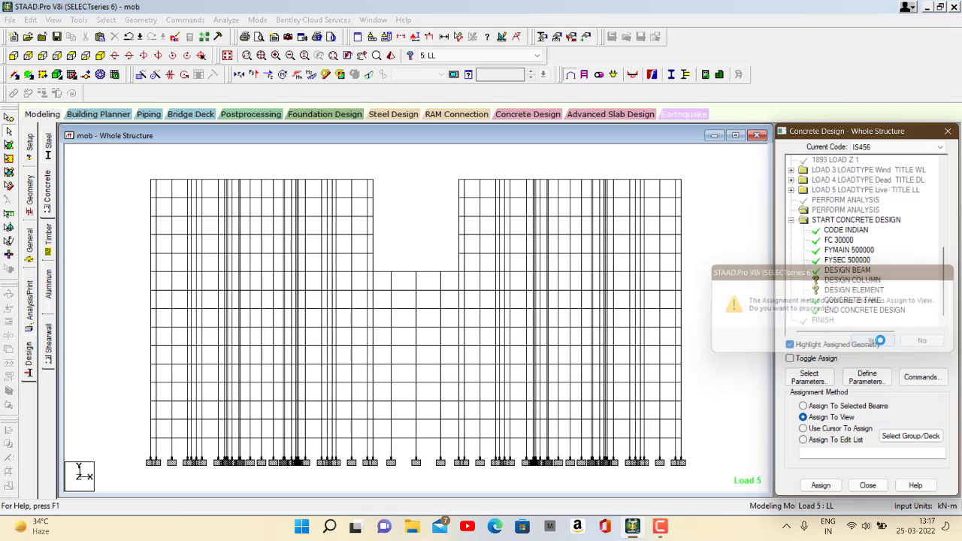
Assign the DESIGN ELEMENT command to all plates using the Assign To View method, and clear the selection
click(832, 290)
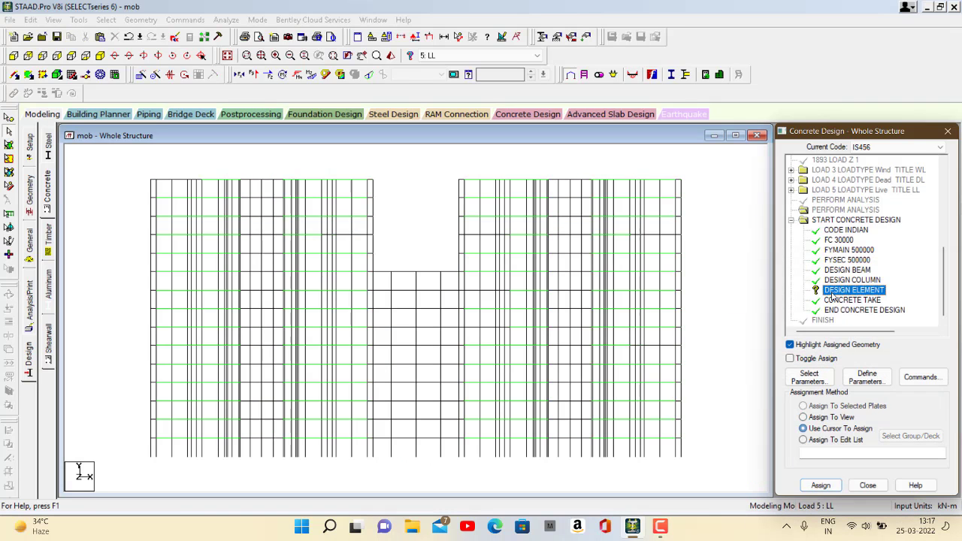
click(804, 417)
click(820, 485)
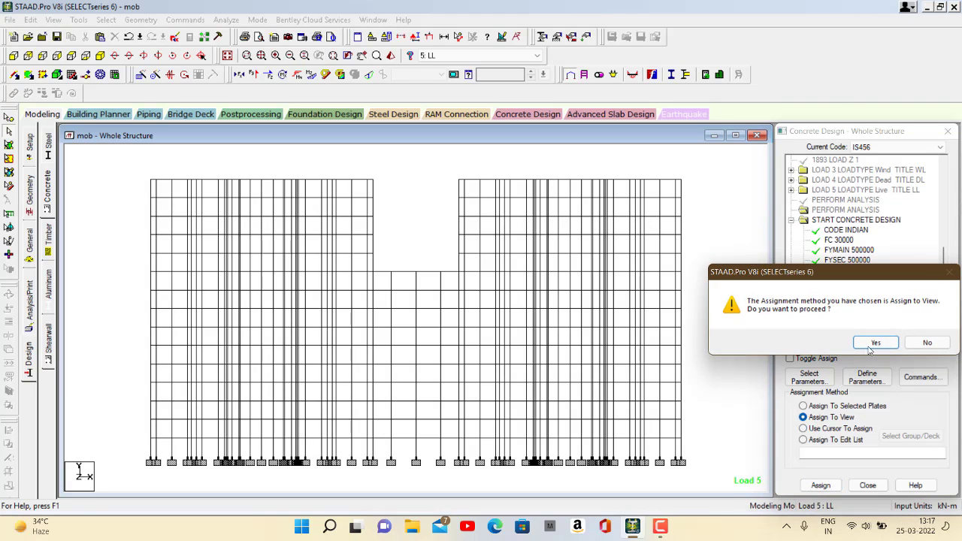
click(874, 344)
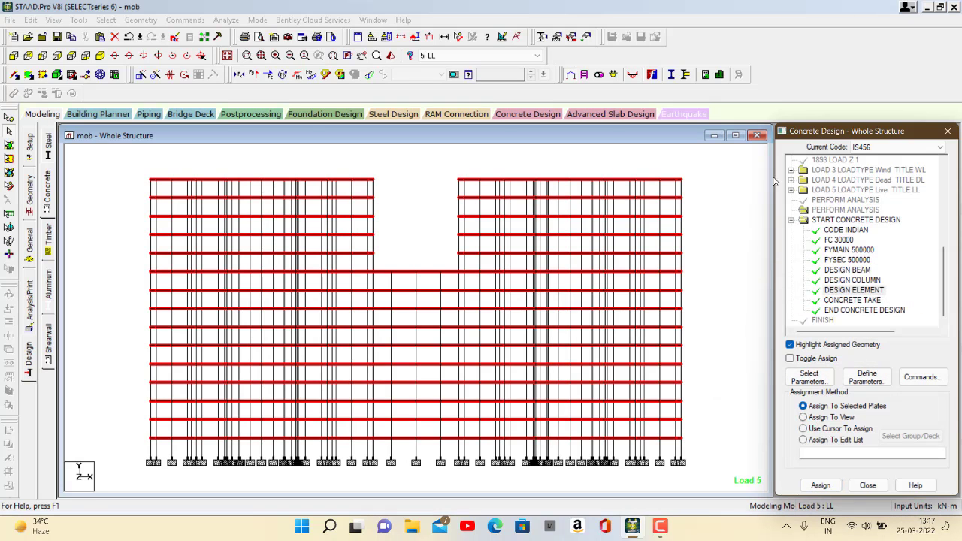
scroll(855, 309, up, 3)
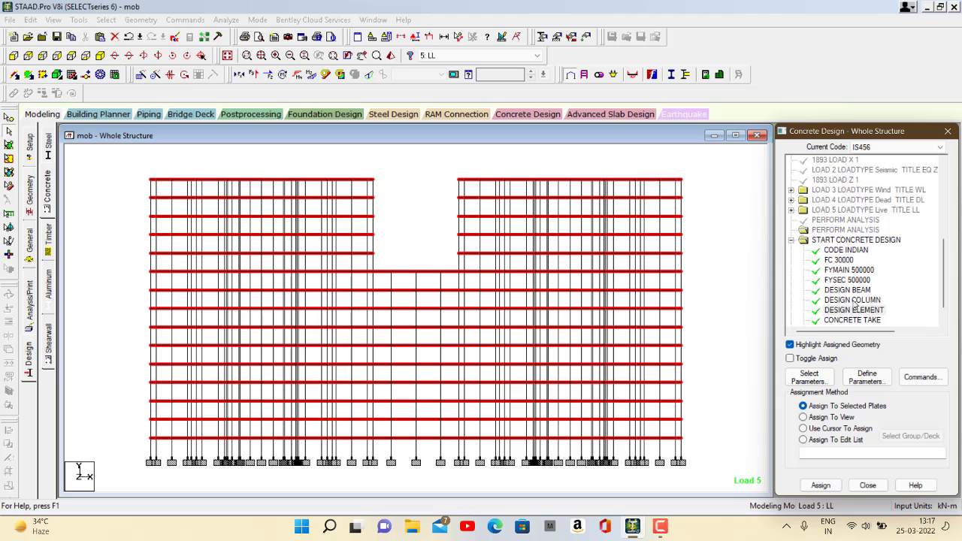
click(131, 317)
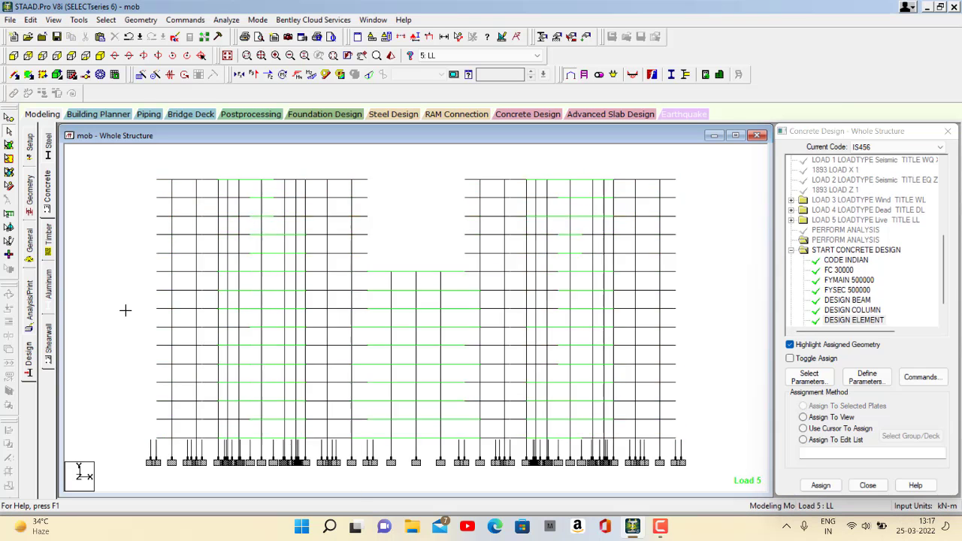
Add another Perform Analysis command with the No Print option after the concrete design block
click(31, 306)
click(442, 396)
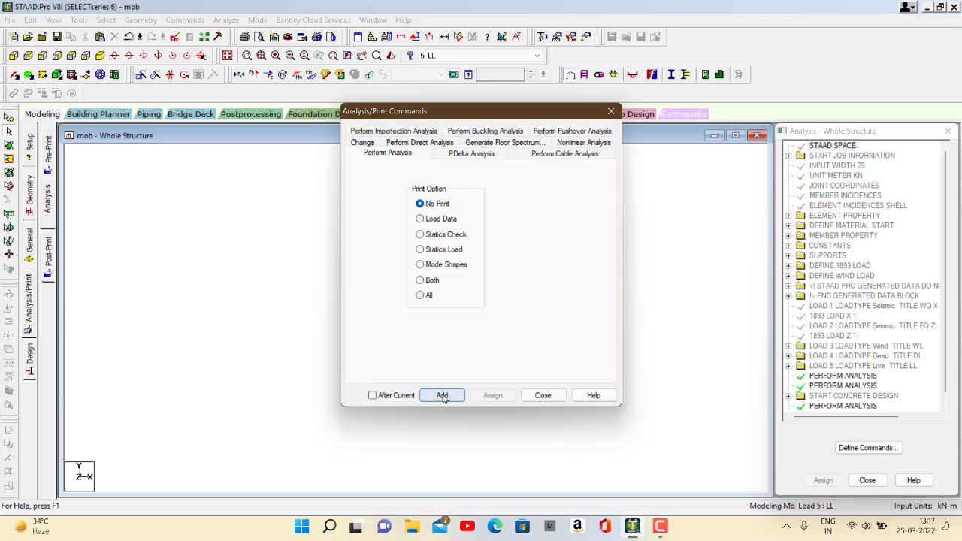
click(542, 395)
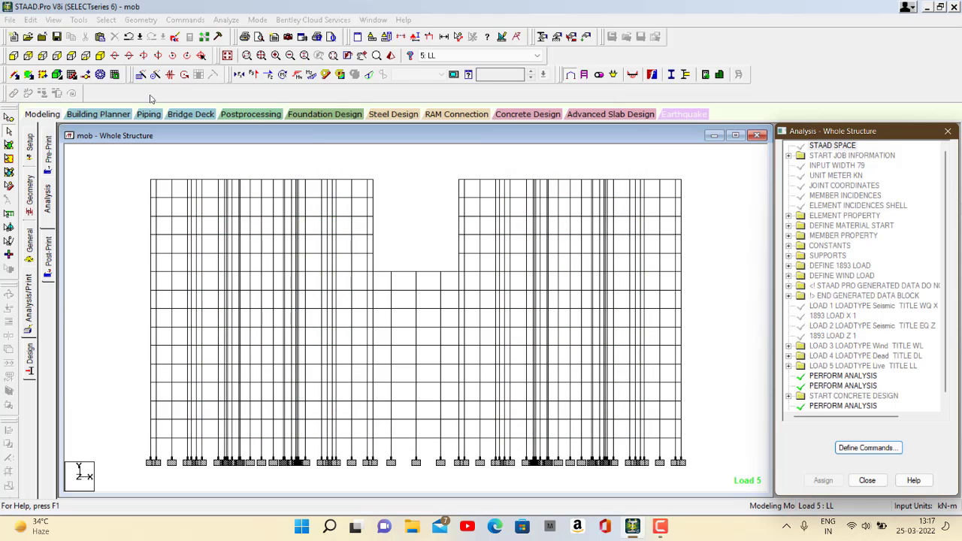
Save the modified structure, run the analysis and design, and stay in modeling mode when it finishes
click(221, 20)
click(245, 38)
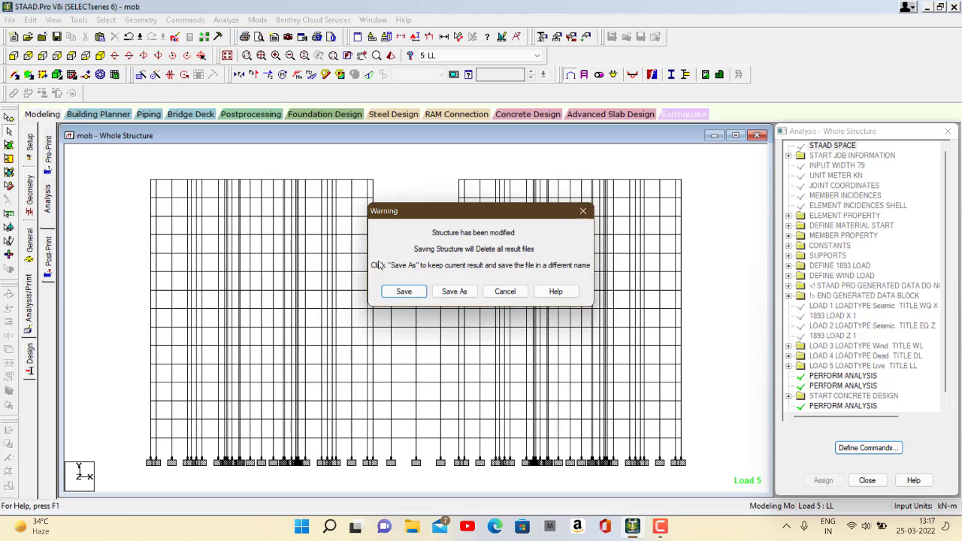
click(393, 293)
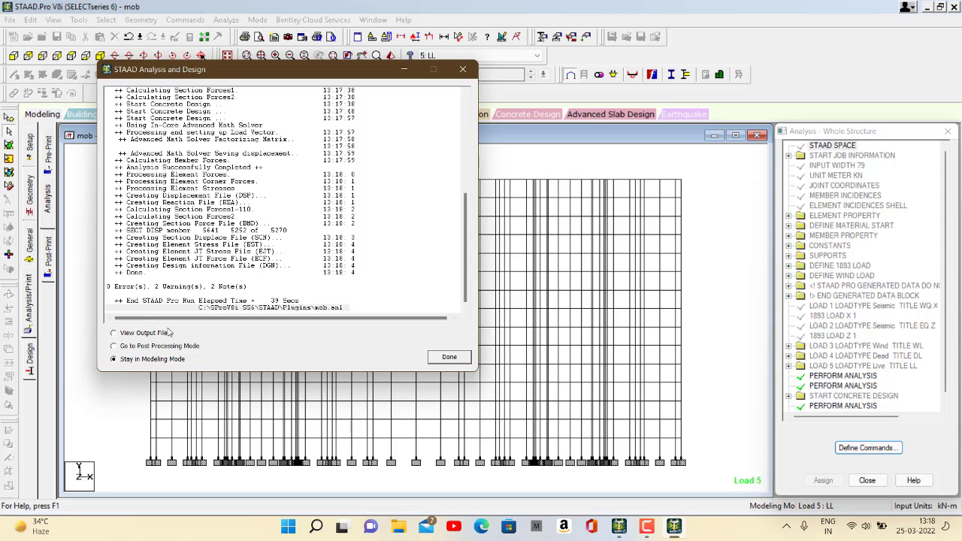
click(449, 357)
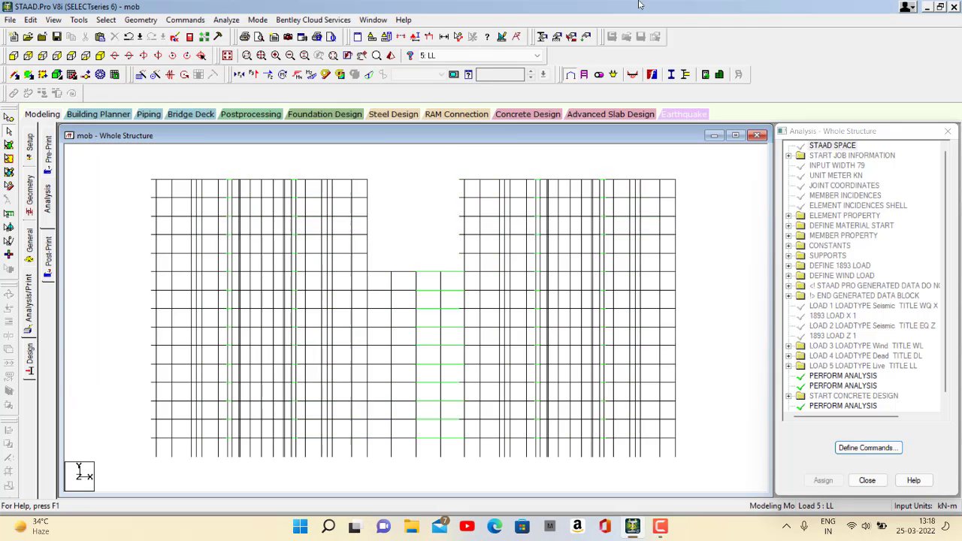